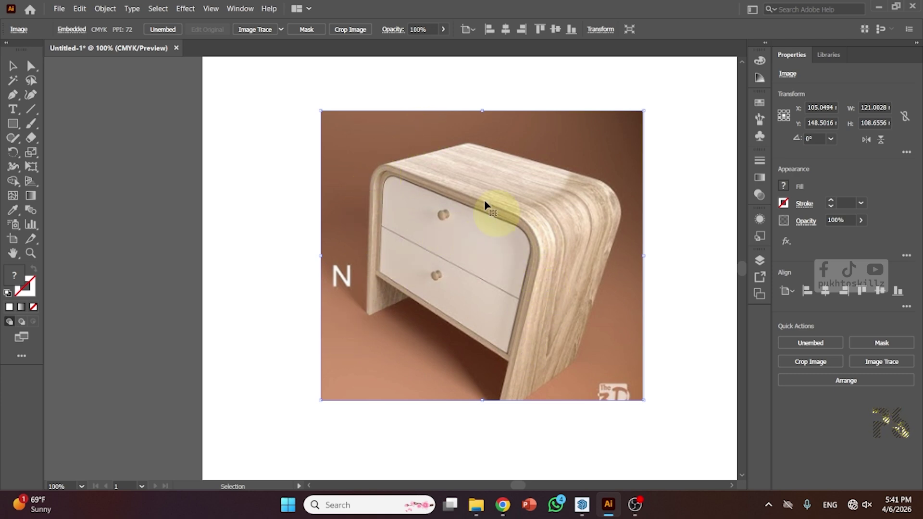
Examine the two-drawer nightstand reference image in Illustrator and the empty model in SketchUp, ending in SketchUp.
{"action": "left_click", "coordinate": [462, 249]}
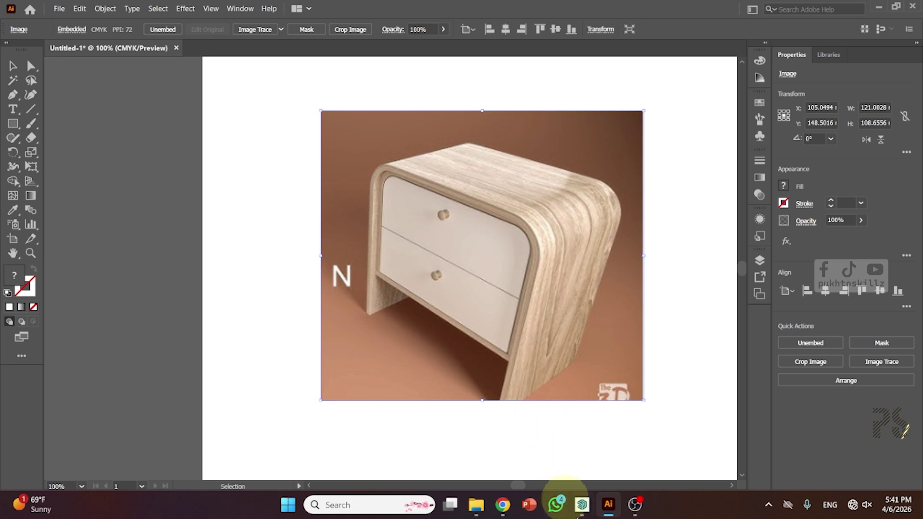
{"action": "mouse_move", "coordinate": [582, 514]}
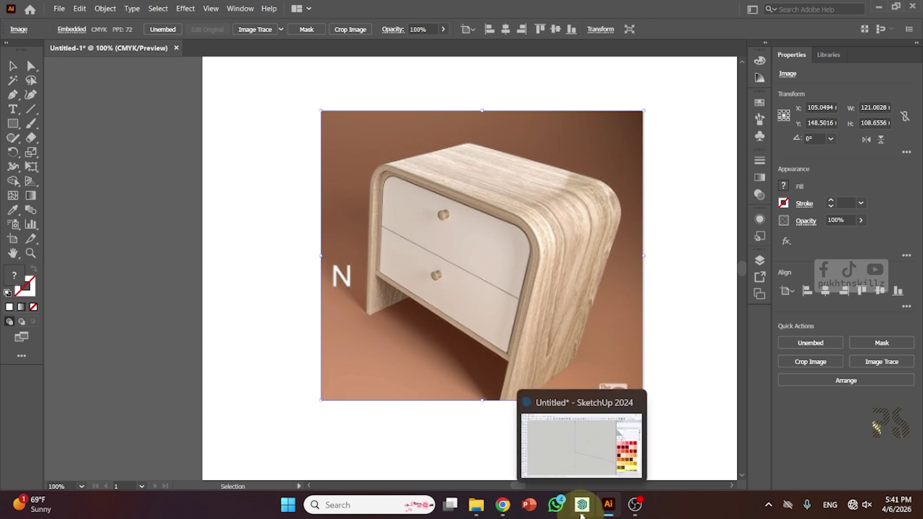
{"action": "left_click", "coordinate": [582, 513]}
{"action": "scroll", "coordinate": [413, 277], "scroll_direction": "down", "scroll_amount": 2}
{"action": "scroll", "coordinate": [404, 291], "scroll_direction": "up", "scroll_amount": 2}
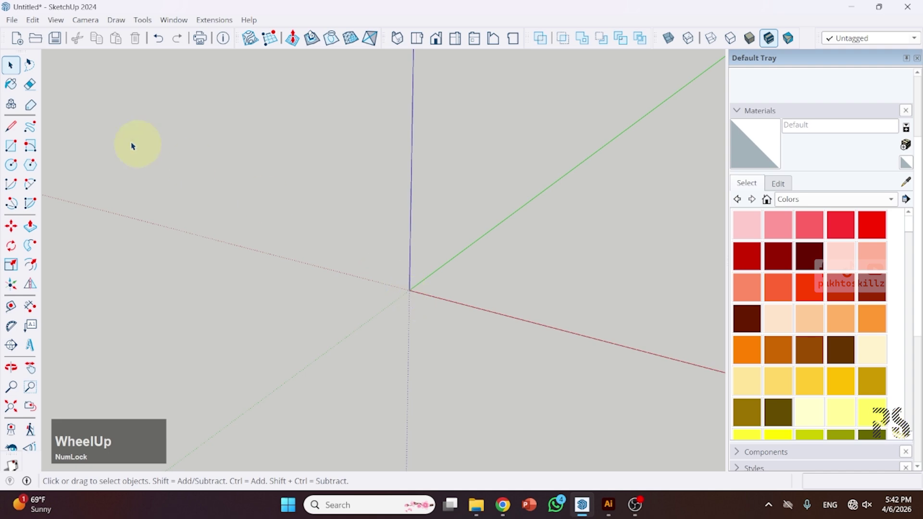
{"action": "left_click", "coordinate": [608, 505]}
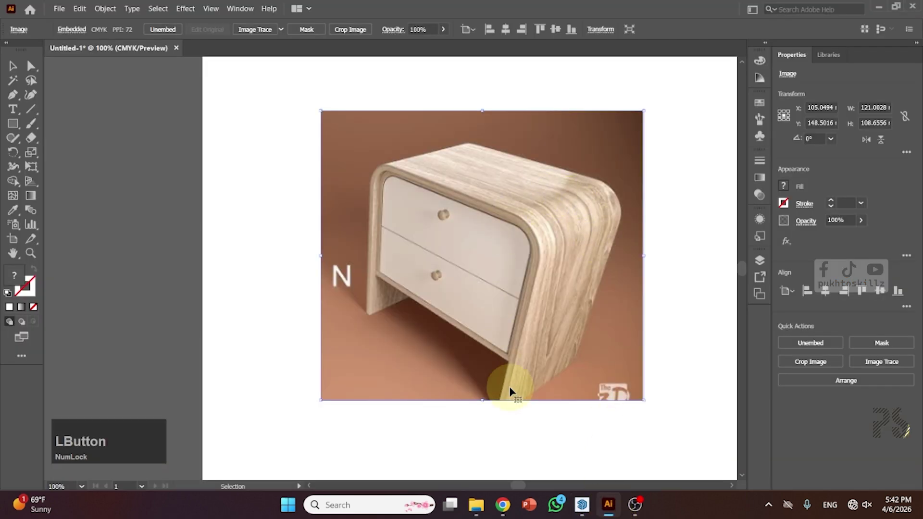
{"action": "left_click", "coordinate": [879, 7]}
Draw a ground-plane rectangle straddling the red axis, about 95 cm deep along green, with its length along red set to 100.70 cm.
{"action": "left_click", "coordinate": [11, 145]}
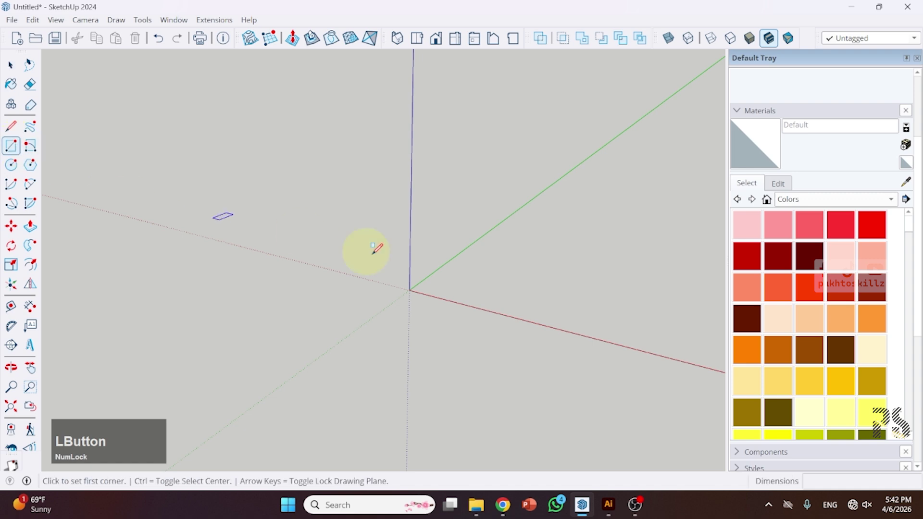
{"action": "left_click_drag", "start_coordinate": [433, 278], "coordinate": [502, 338]}
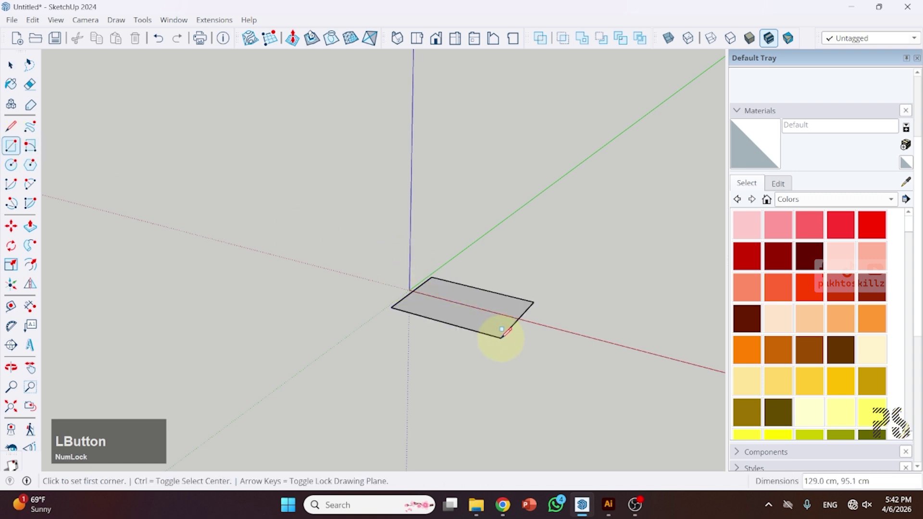
{"action": "type", "text": "100.70"}
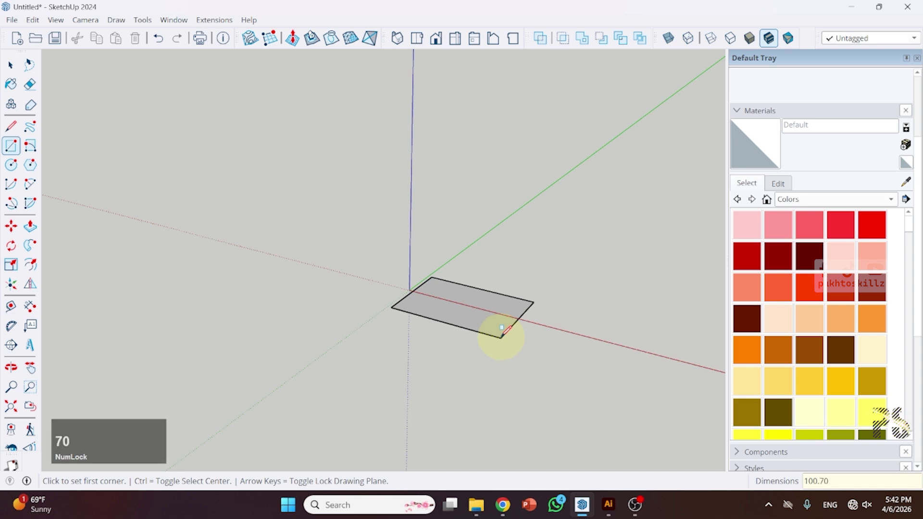
{"action": "key", "text": "Return"}
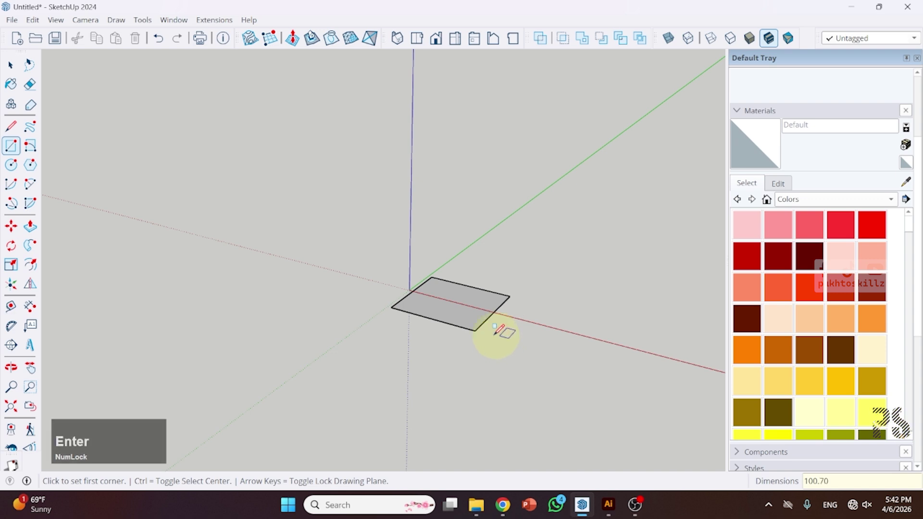
{"action": "scroll", "coordinate": [414, 320], "scroll_direction": "up", "scroll_amount": 3}
Extrude the rectangle upward 100 cm with Push/Pull to form the nightstand's block.
{"action": "left_click", "coordinate": [10, 64]}
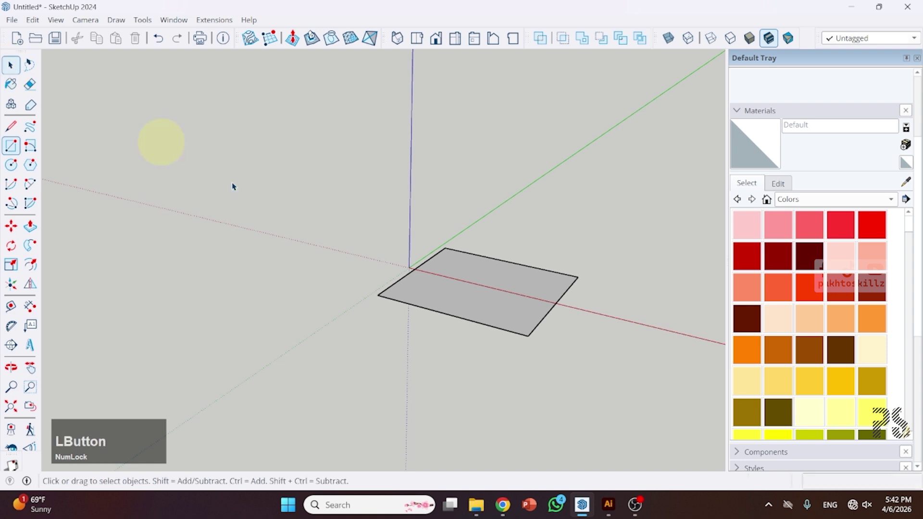
{"action": "key", "text": "p"}
{"action": "left_click", "coordinate": [501, 303]}
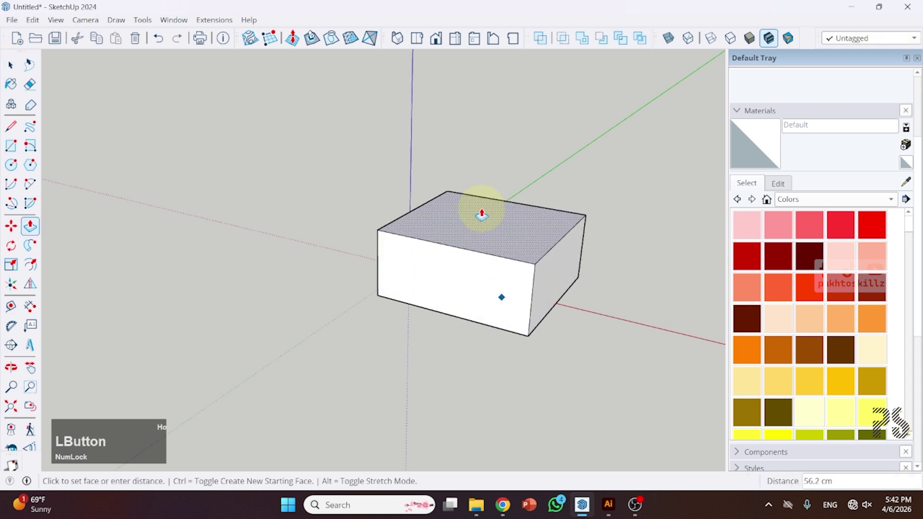
{"action": "left_click", "coordinate": [480, 201]}
{"action": "type", "text": "100"}
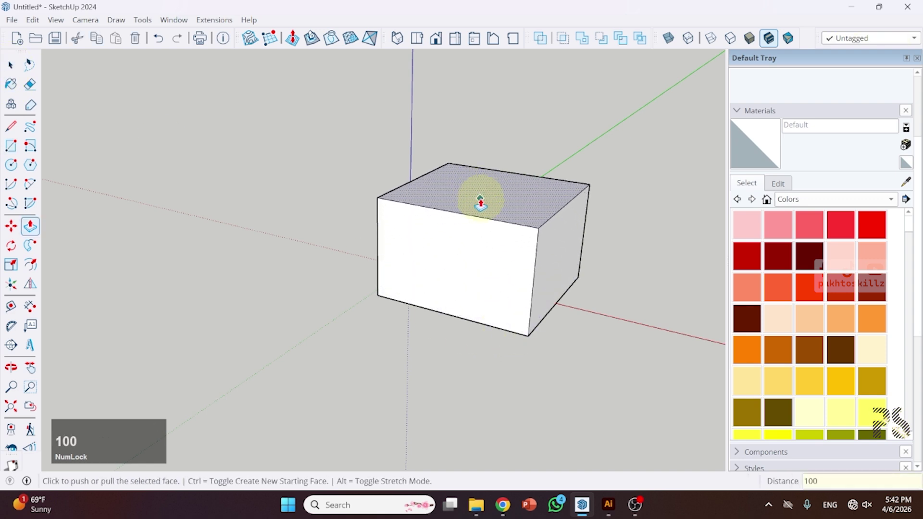
{"action": "key", "text": "Return"}
Switch to Illustrator to check the nightstand reference image's proportions, and return to SketchUp.
{"action": "left_click", "coordinate": [609, 506]}
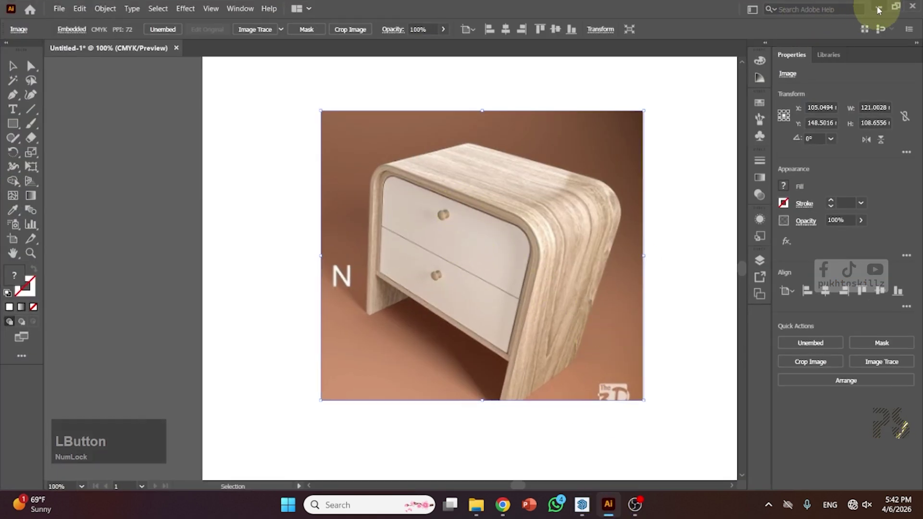
{"action": "left_click", "coordinate": [878, 8]}
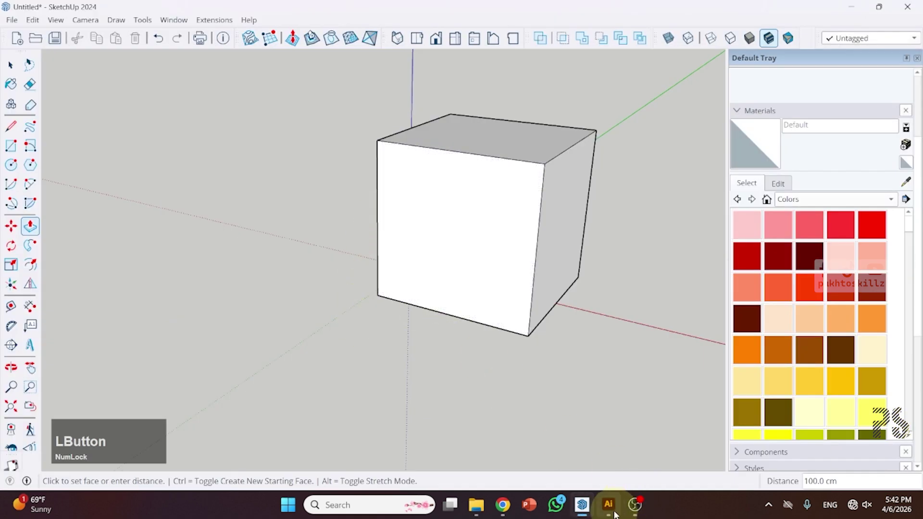
{"action": "left_click", "coordinate": [611, 507]}
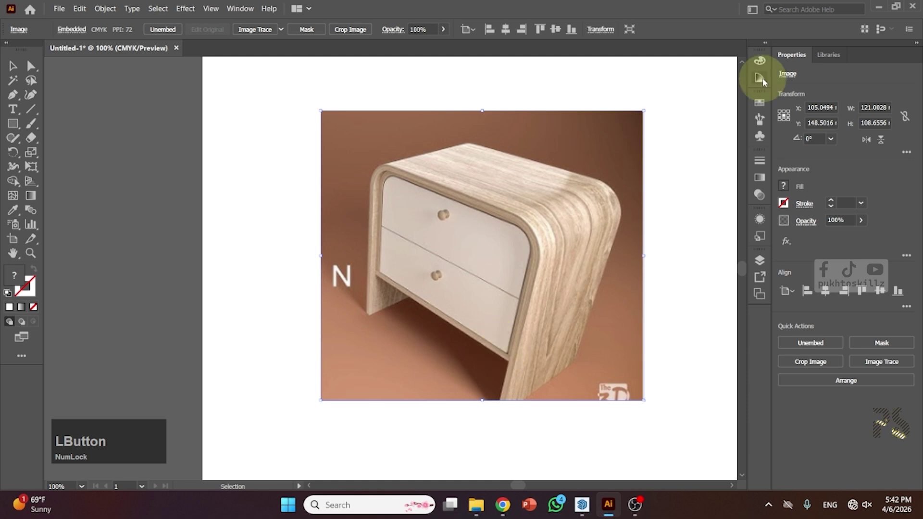
{"action": "left_click", "coordinate": [878, 9]}
{"action": "scroll", "coordinate": [401, 269], "scroll_direction": "up", "scroll_amount": 3}
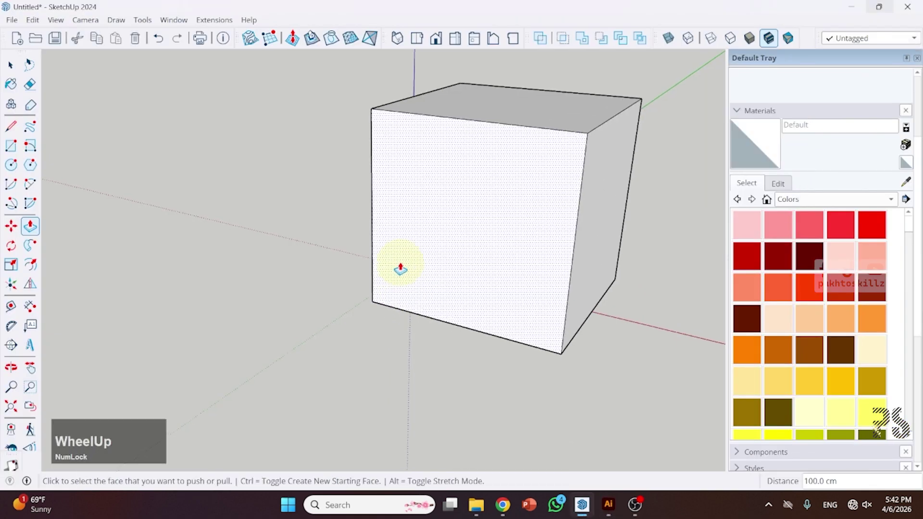
{"action": "key", "text": "l"}
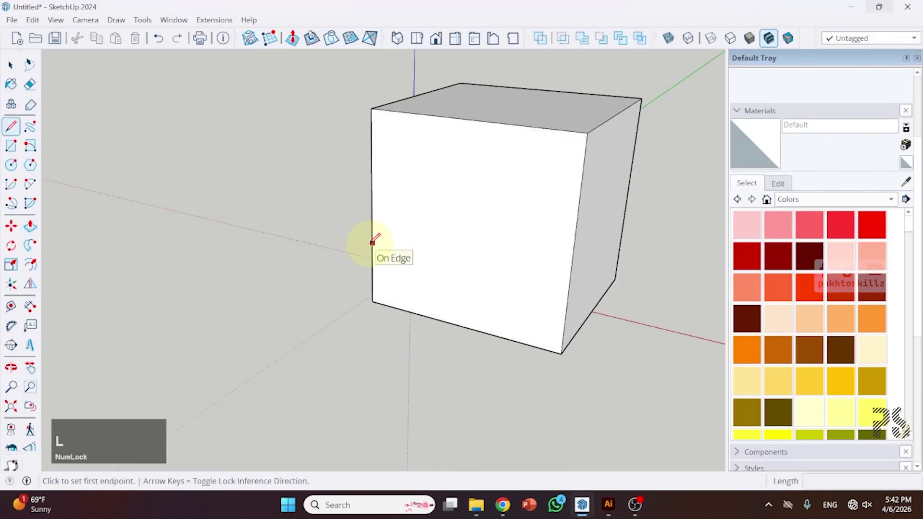
{"action": "left_click", "coordinate": [373, 302]}
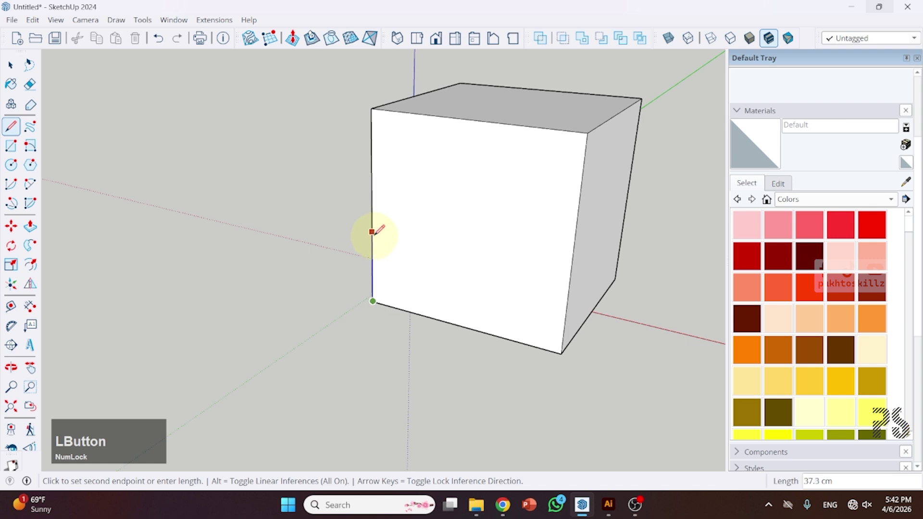
{"action": "key", "text": "space"}
Copy the front face's bottom edge 30 cm straight up with the Move tool to divide the face.
{"action": "left_click", "coordinate": [455, 331]}
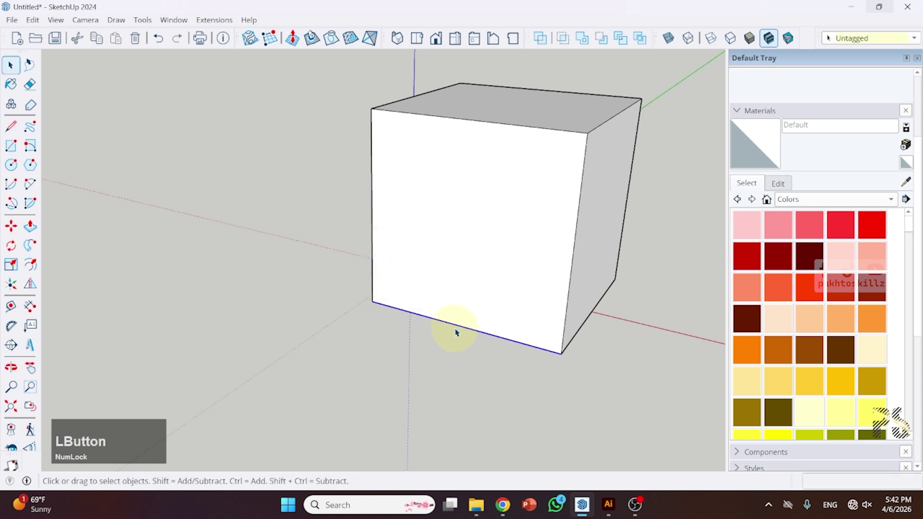
{"action": "key", "text": "m"}
{"action": "left_click", "coordinate": [554, 351]}
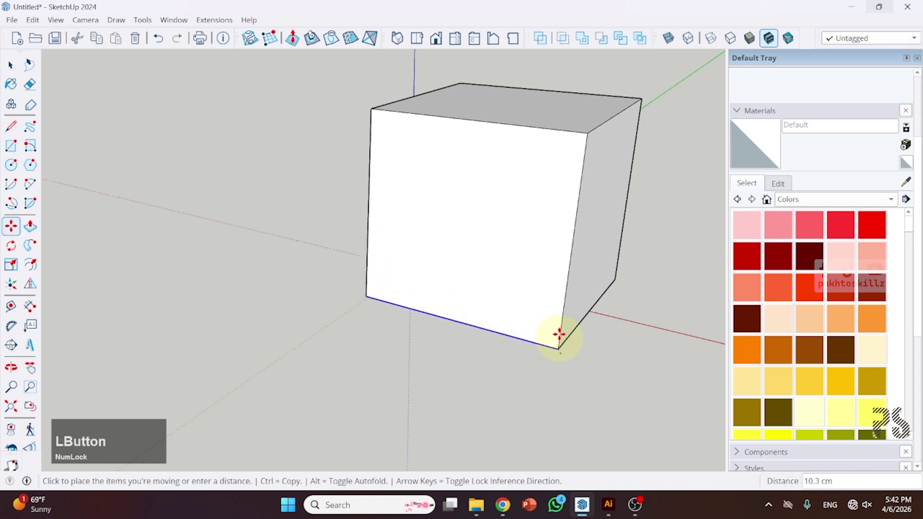
{"action": "key", "text": "ctrl"}
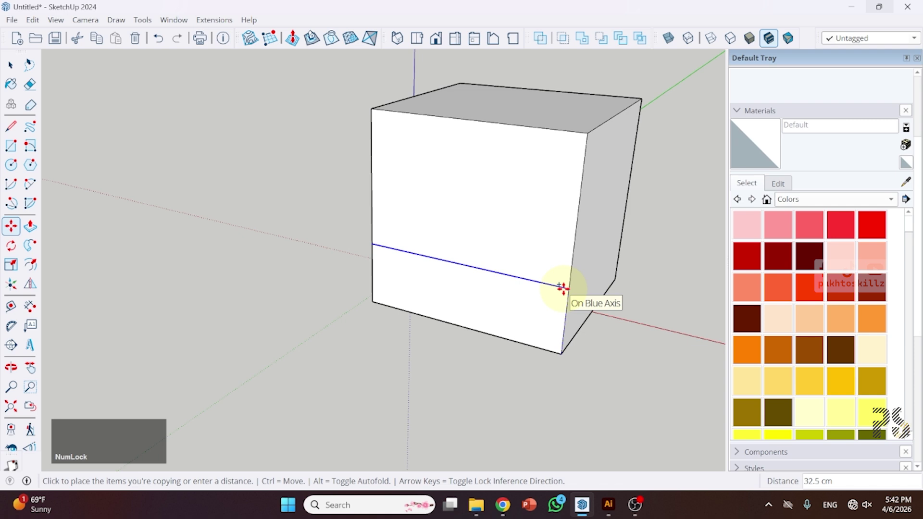
{"action": "type", "text": "30"}
{"action": "key", "text": "Return"}
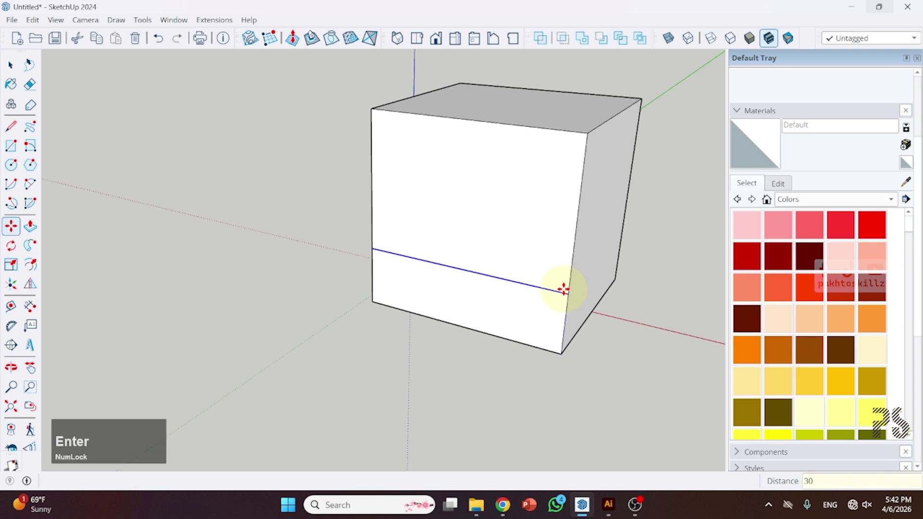
{"action": "key", "text": "space"}
{"action": "left_click", "coordinate": [496, 242]}
{"action": "mouse_move", "coordinate": [495, 242]}
{"action": "middle_mouse_down"}
{"action": "mouse_move", "coordinate": [472, 243]}
{"action": "mouse_move", "coordinate": [490, 243]}
{"action": "middle_mouse_up"}
{"action": "scroll", "coordinate": [500, 159], "scroll_direction": "up", "scroll_amount": 4}
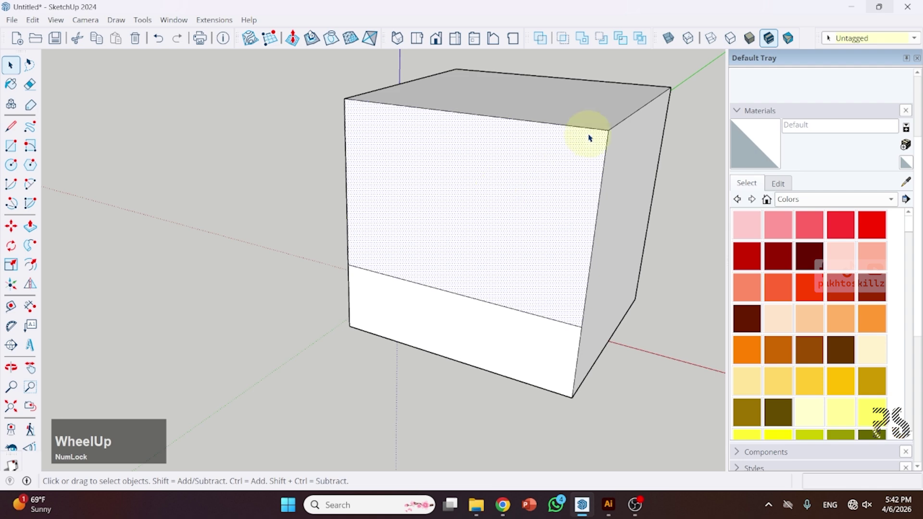
{"action": "middle_click", "coordinate": [442, 163]}
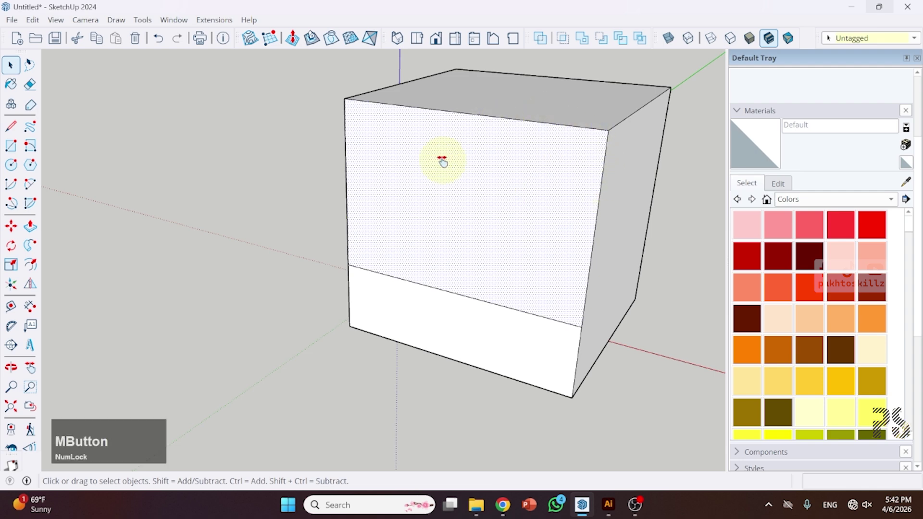
{"action": "middle_click_drag", "start_coordinate": [442, 161], "coordinate": [451, 188], "text": "shift"}
{"action": "key", "text": "z"}
{"action": "key", "text": "l"}
{"action": "key", "text": "space"}
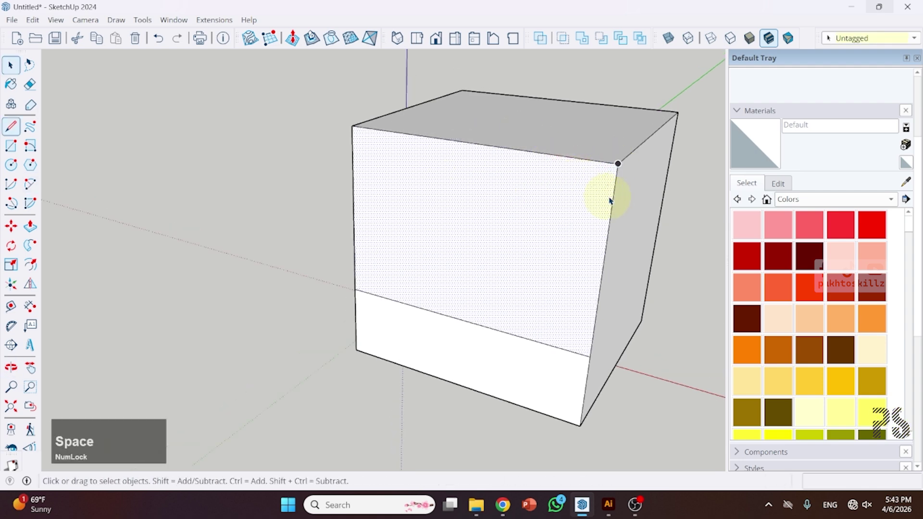
Copy the right vertical edge of the upper front face 10 cm inward, and undo that copy.
{"action": "left_click", "coordinate": [614, 203]}
{"action": "key", "text": "m"}
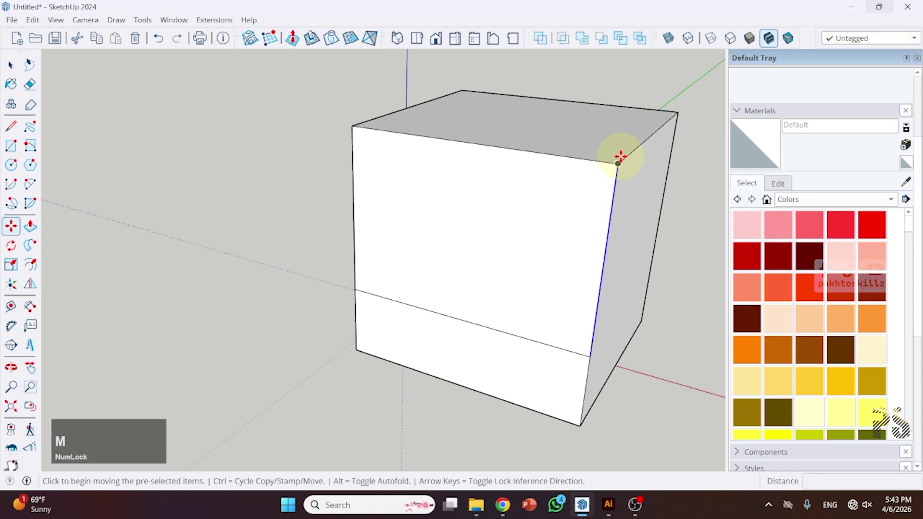
{"action": "key", "text": "ctrl"}
{"action": "left_click", "coordinate": [618, 163]}
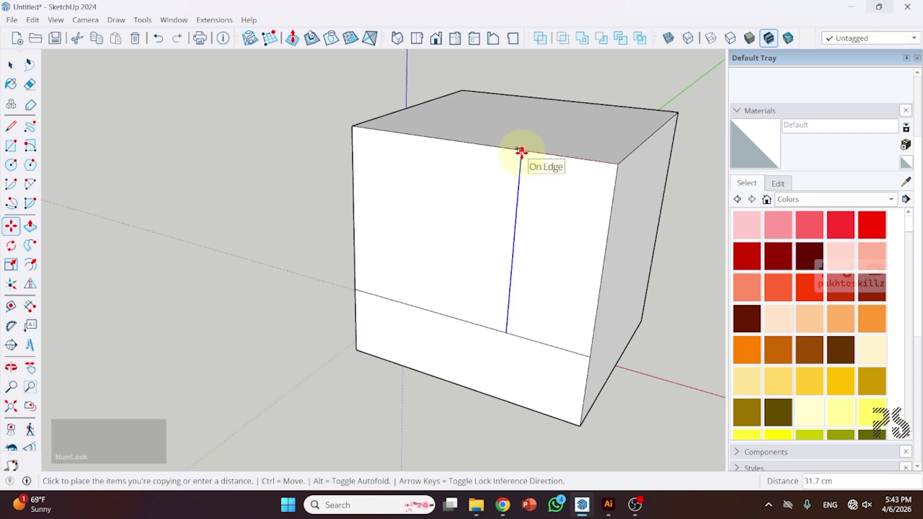
{"action": "type", "text": "10"}
{"action": "key", "text": "Return"}
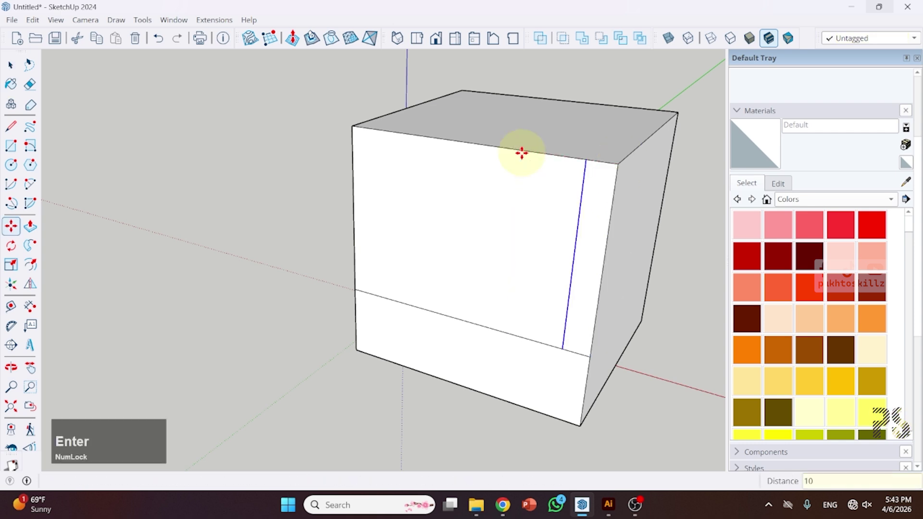
{"action": "mouse_move", "coordinate": [615, 507]}
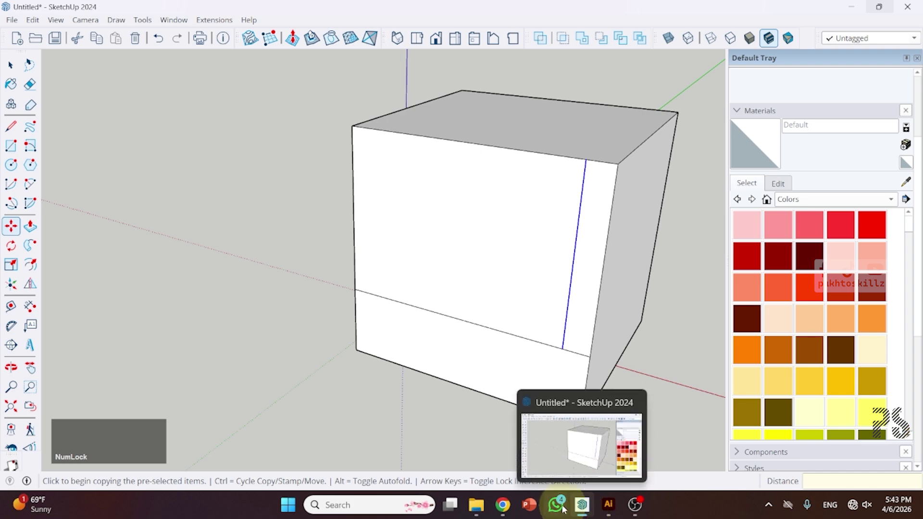
{"action": "left_click", "coordinate": [587, 478]}
{"action": "key", "text": "ctrl+z"}
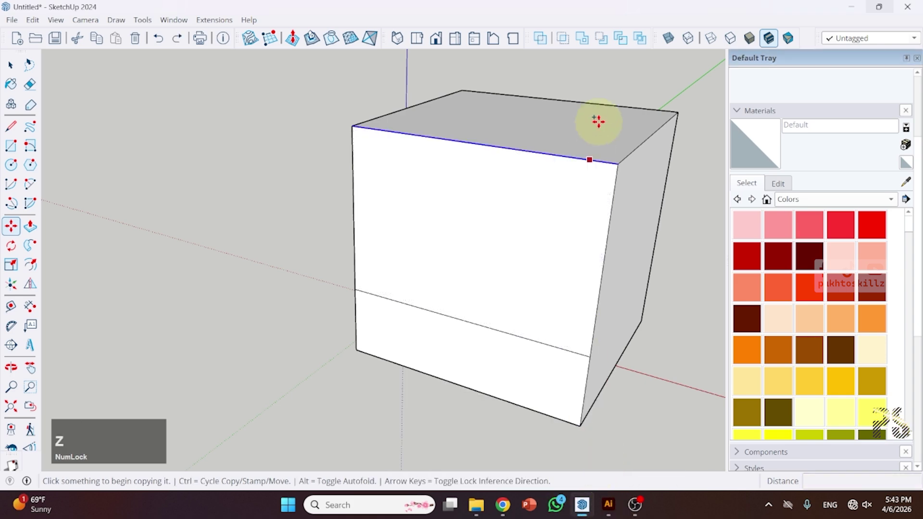
{"action": "key", "text": "space"}
Copy the right vertical edge of the upper front face 15 cm inward along the red axis.
{"action": "key", "text": "m"}
{"action": "left_click", "coordinate": [611, 181]}
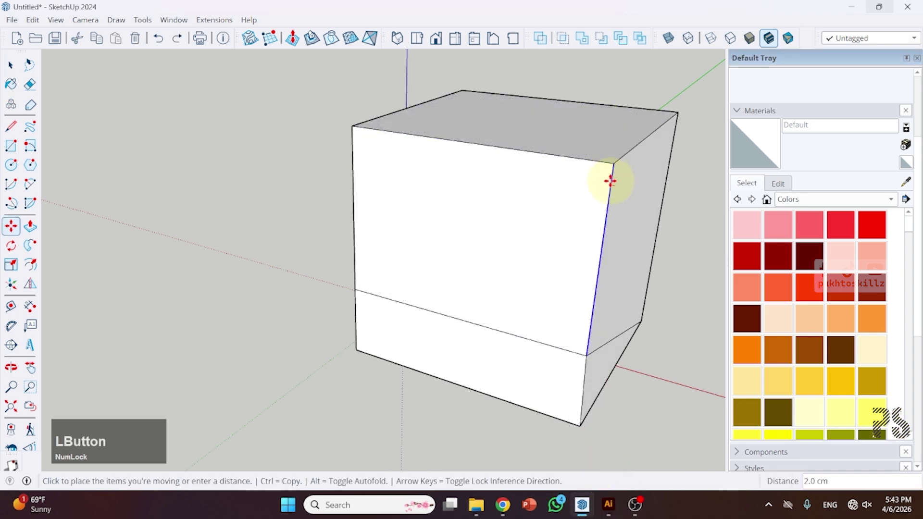
{"action": "key", "text": "ctrl"}
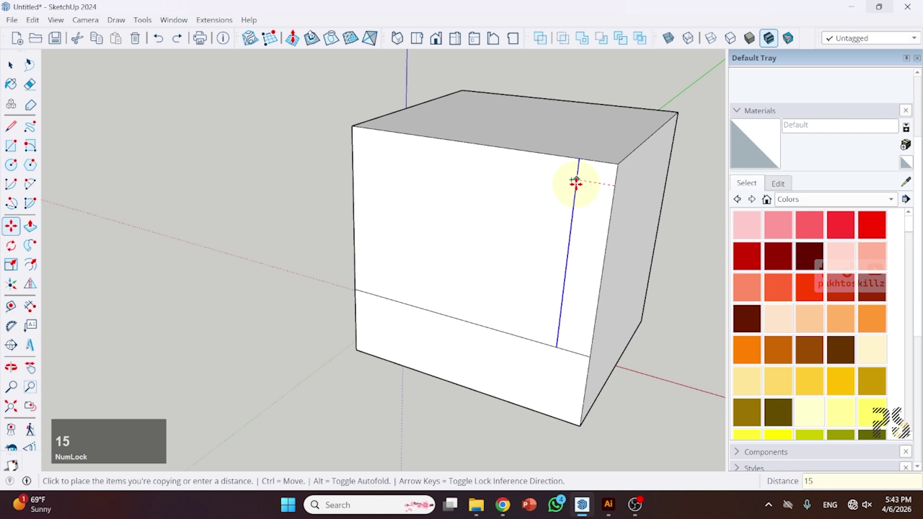
{"action": "type", "text": "15"}
{"action": "key", "text": "Return"}
{"action": "key", "text": "space"}
Copy the short top edge at the front face's right corner 15 cm down to form a corner square.
{"action": "left_click", "coordinate": [594, 165]}
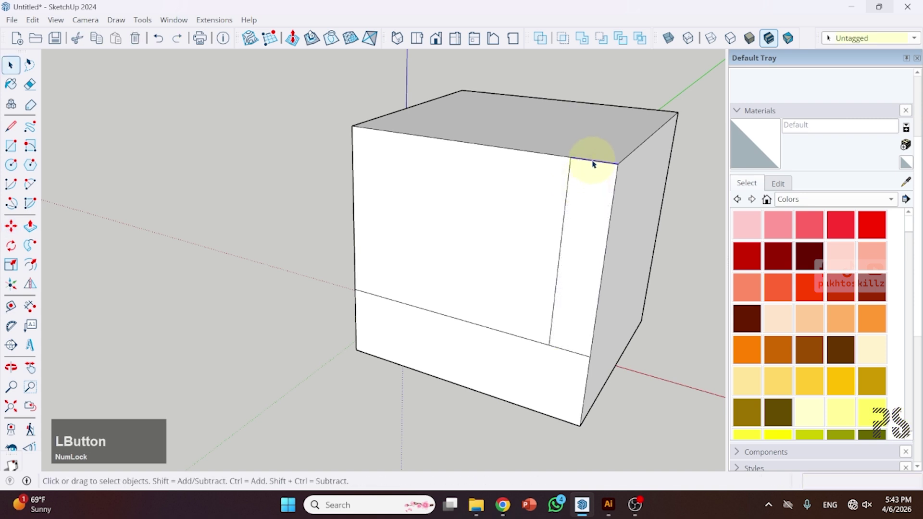
{"action": "key", "text": "m"}
{"action": "key", "text": "ctrl"}
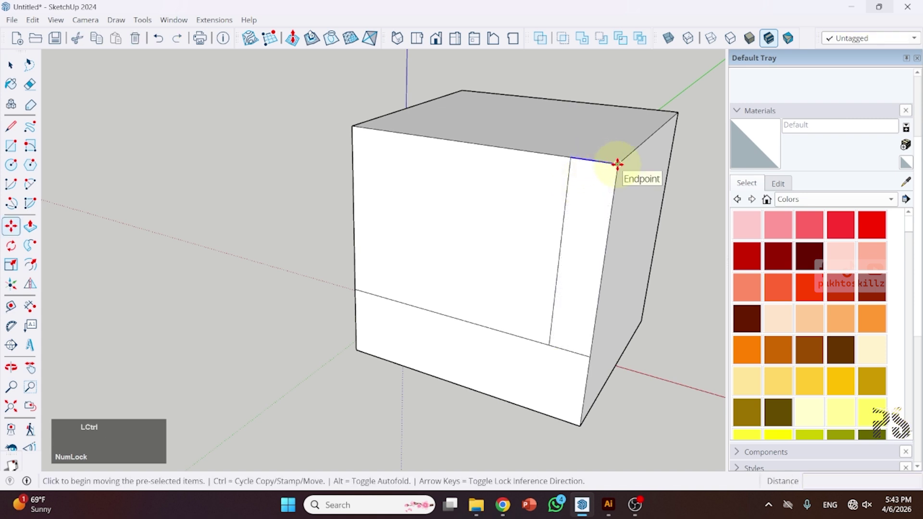
{"action": "left_click", "coordinate": [617, 164]}
{"action": "type", "text": "15"}
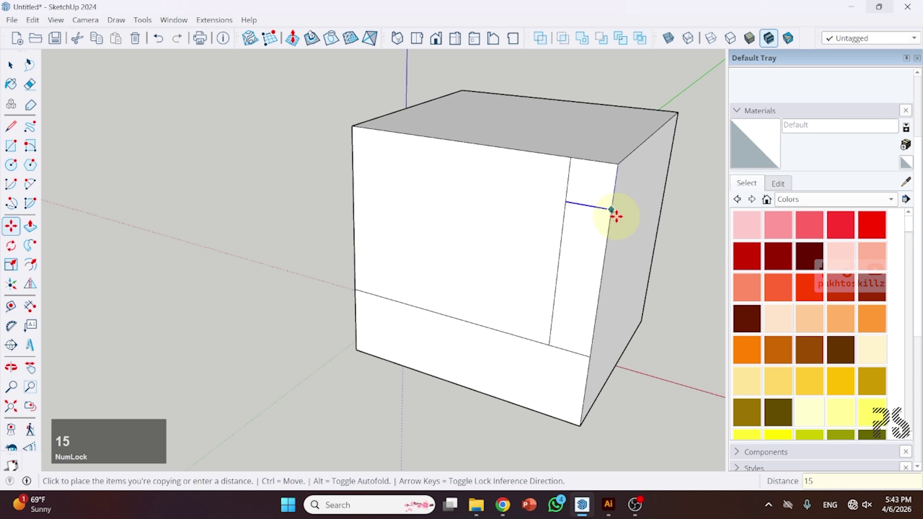
{"action": "key", "text": "Return"}
{"action": "key", "text": "space"}
{"action": "scroll", "coordinate": [620, 207], "scroll_direction": "up", "scroll_amount": 4}
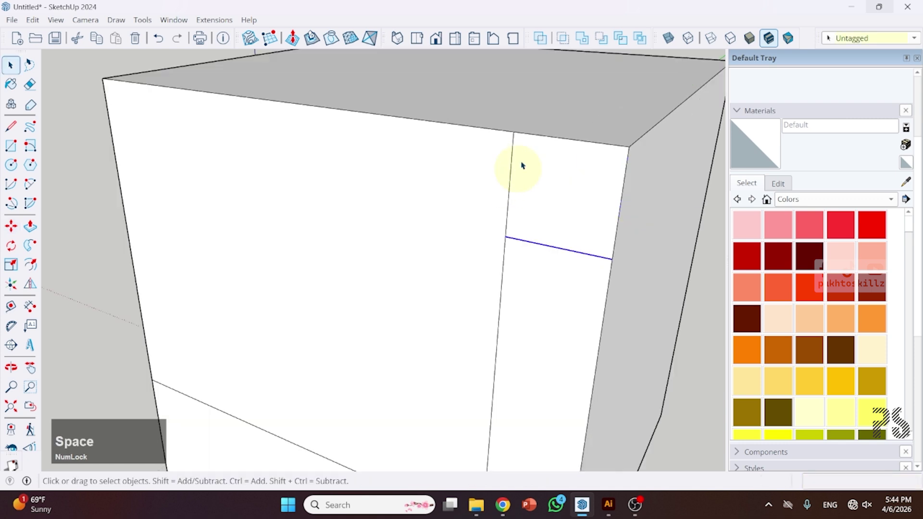
Draw a two-point arc bulging outward about 4 cm across the corner square at the front face's right corner.
{"action": "key", "text": "a"}
{"action": "left_click", "coordinate": [514, 131]}
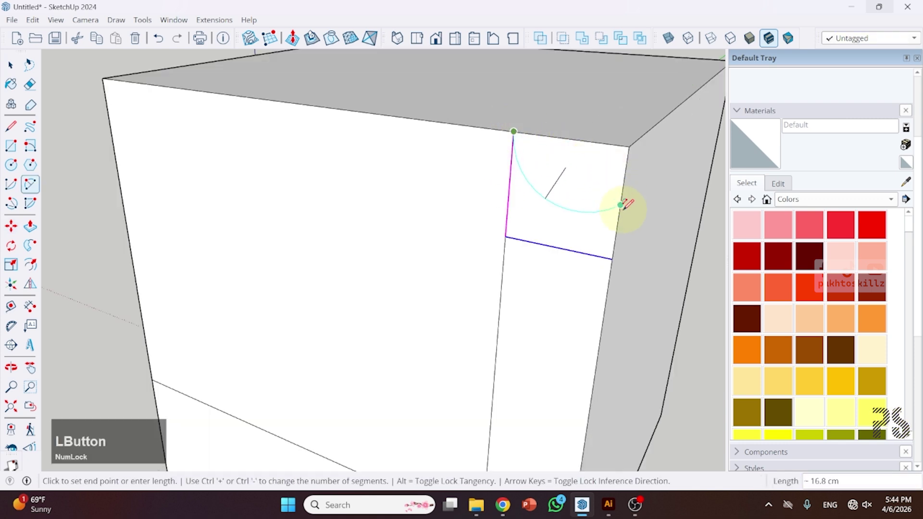
{"action": "left_click", "coordinate": [612, 258]}
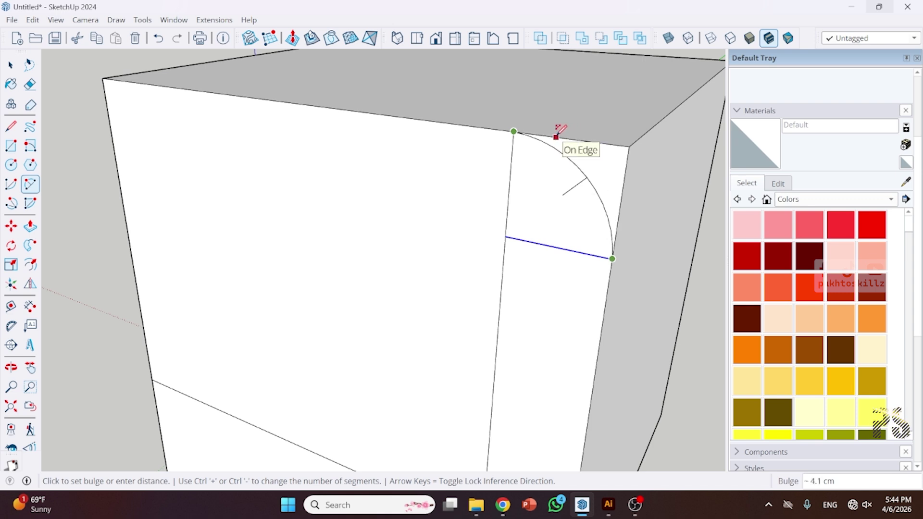
{"action": "left_click", "coordinate": [557, 133]}
{"action": "key", "text": "space"}
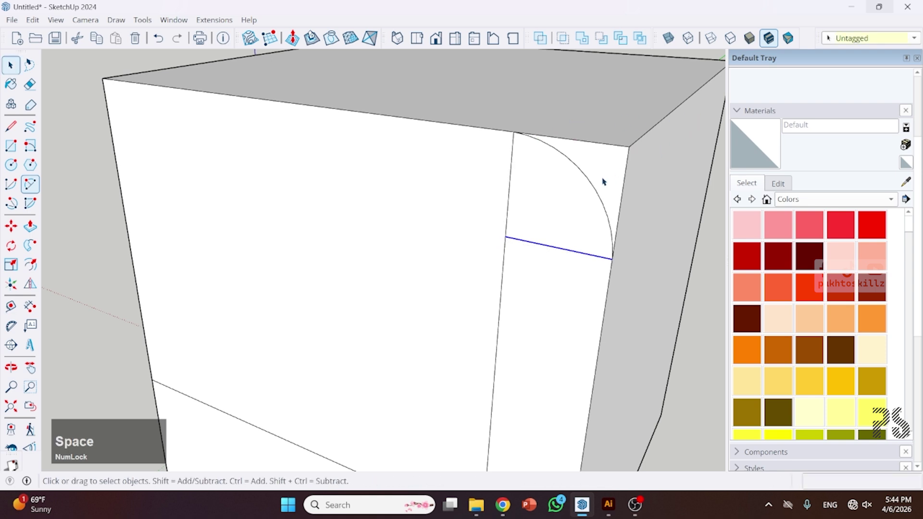
Push the corner sliver outside the right arc back 95.1 cm through the box's full depth to round that edge.
{"action": "left_click", "coordinate": [561, 202]}
{"action": "scroll", "coordinate": [561, 202], "scroll_direction": "down", "scroll_amount": 3}
{"action": "middle_click_drag", "start_coordinate": [596, 181], "coordinate": [465, 234], "text": "shift"}
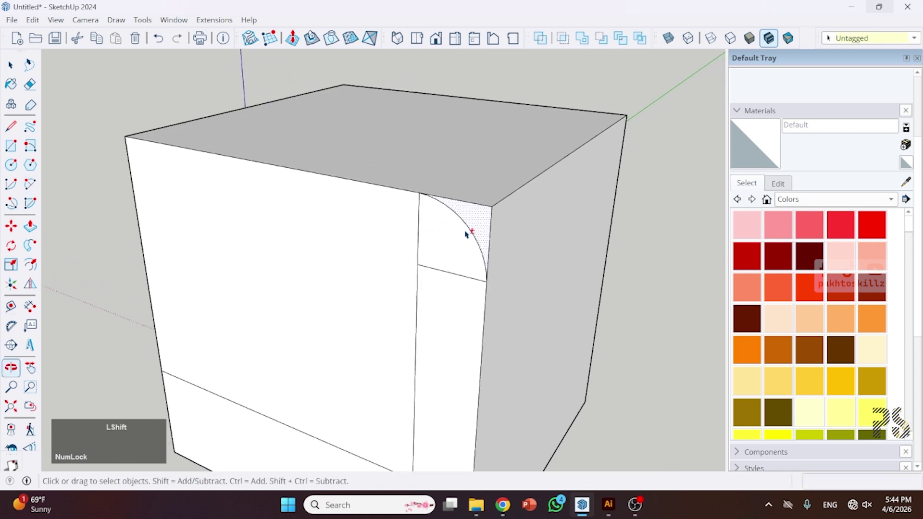
{"action": "key", "text": "p"}
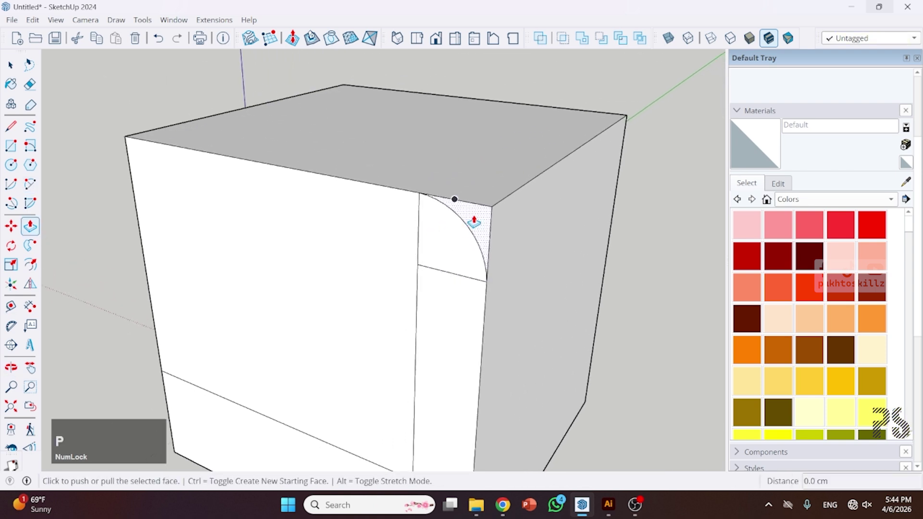
{"action": "key", "text": "space"}
{"action": "left_click", "coordinate": [30, 226]}
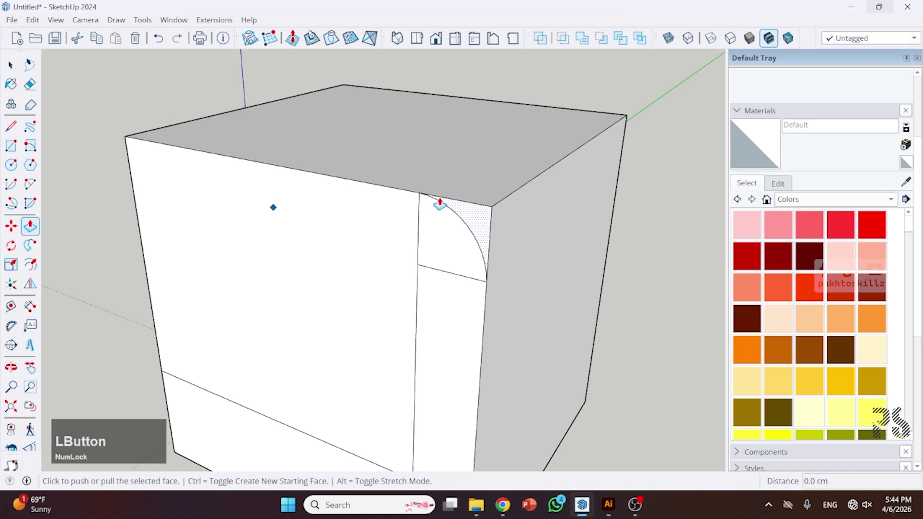
{"action": "left_click", "coordinate": [476, 210]}
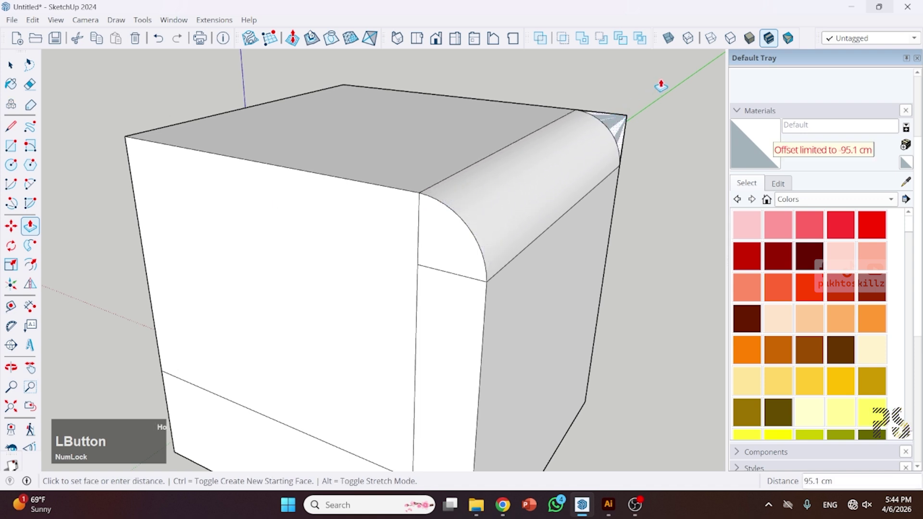
{"action": "left_click", "coordinate": [624, 121]}
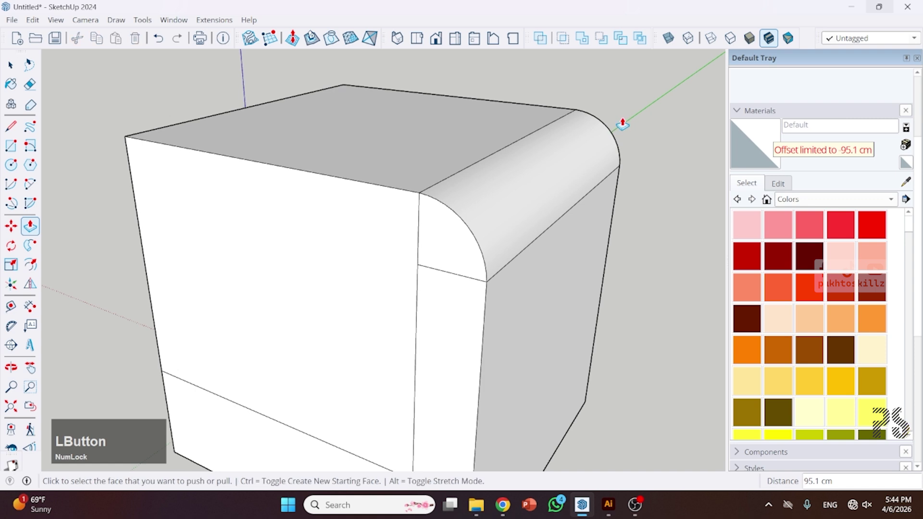
{"action": "key", "text": "space"}
Draw lines forming a matching corner square at the front face's top-left corner.
{"action": "scroll", "coordinate": [583, 140], "scroll_direction": "down", "scroll_amount": 2}
{"action": "middle_click_drag", "start_coordinate": [206, 223], "coordinate": [421, 218], "text": "shift"}
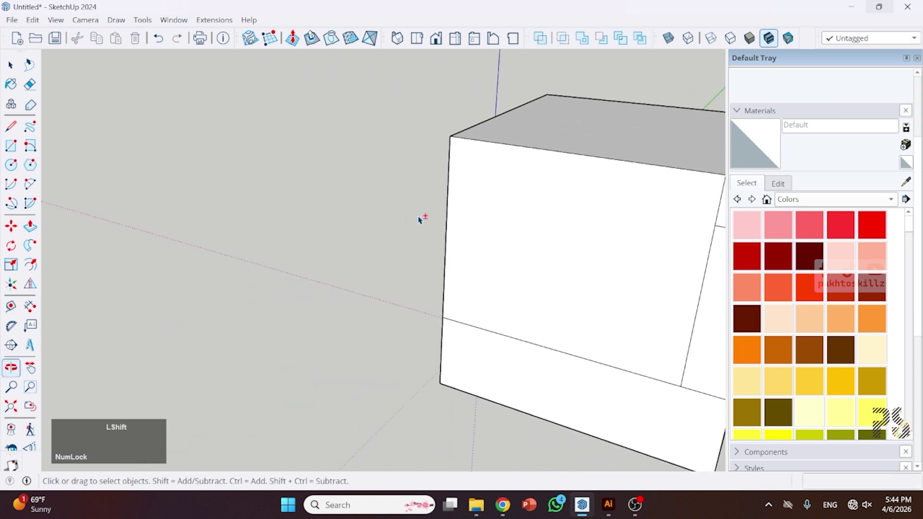
{"action": "middle_click_drag", "start_coordinate": [379, 167], "coordinate": [301, 201], "text": "shift"}
{"action": "key", "text": "l"}
{"action": "scroll", "coordinate": [370, 179], "scroll_direction": "up", "scroll_amount": 2}
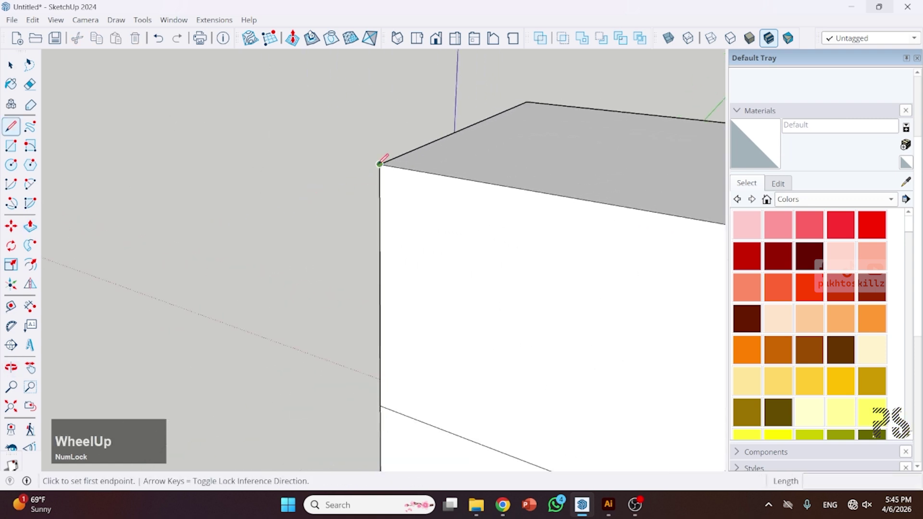
{"action": "left_click", "coordinate": [380, 165]}
{"action": "key", "text": "Return"}
{"action": "left_click", "coordinate": [435, 174]}
{"action": "key", "text": "Return"}
{"action": "left_click", "coordinate": [379, 223]}
Draw an arc across the left corner square and push the outer sliver through the box's full depth.
{"action": "key", "text": "a"}
{"action": "left_click", "coordinate": [380, 222]}
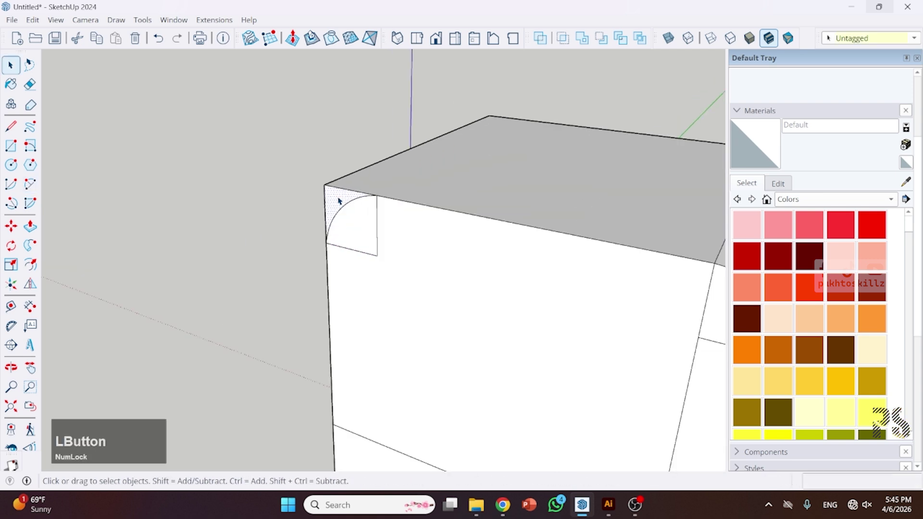
{"action": "middle_click_drag", "start_coordinate": [336, 200], "coordinate": [346, 215]}
Erase the leftover construction lines of both corner squares from the upper front face.
{"action": "key", "text": "e"}
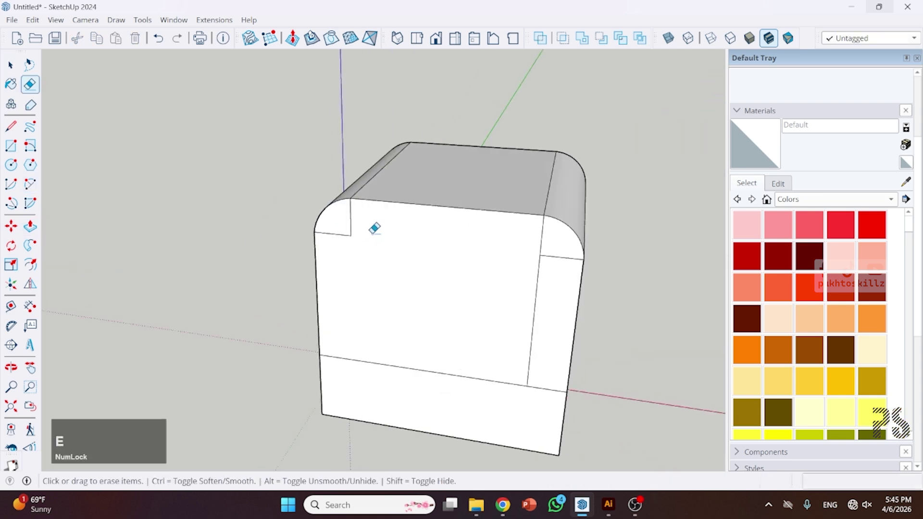
{"action": "left_click_drag", "start_coordinate": [373, 227], "coordinate": [342, 237]}
{"action": "mouse_move", "coordinate": [531, 233]}
{"action": "left_mouse_down"}
{"action": "mouse_move", "coordinate": [562, 263]}
{"action": "mouse_move", "coordinate": [470, 289]}
{"action": "left_mouse_up"}
{"action": "key", "text": "space"}
{"action": "mouse_move", "coordinate": [469, 288]}
{"action": "middle_mouse_down"}
{"action": "mouse_move", "coordinate": [303, 276]}
{"action": "mouse_move", "coordinate": [495, 309]}
{"action": "mouse_move", "coordinate": [445, 272]}
{"action": "mouse_move", "coordinate": [447, 256]}
{"action": "middle_mouse_up"}
{"action": "scroll", "coordinate": [463, 309], "scroll_direction": "up", "scroll_amount": 2}
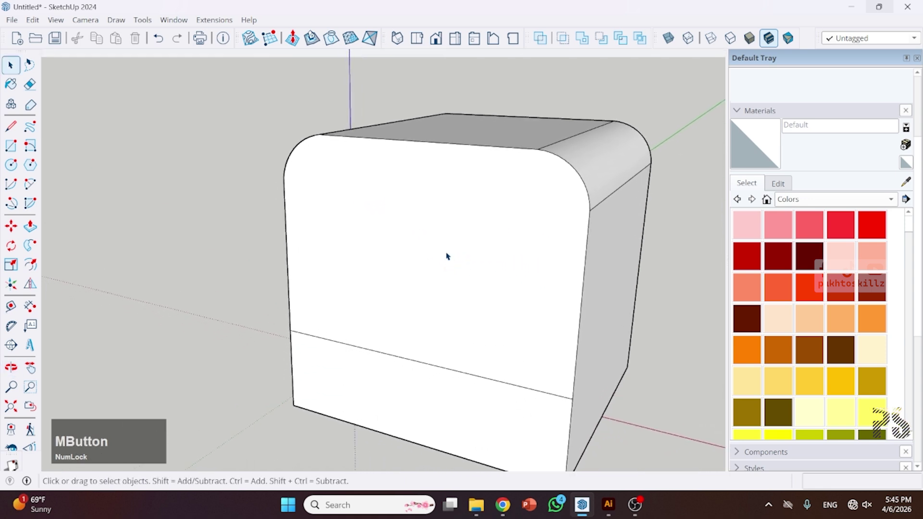
Check the reference image in Illustrator and offset the upper front face's outline 3 cm inward in SketchUp.
{"action": "left_click", "coordinate": [609, 512]}
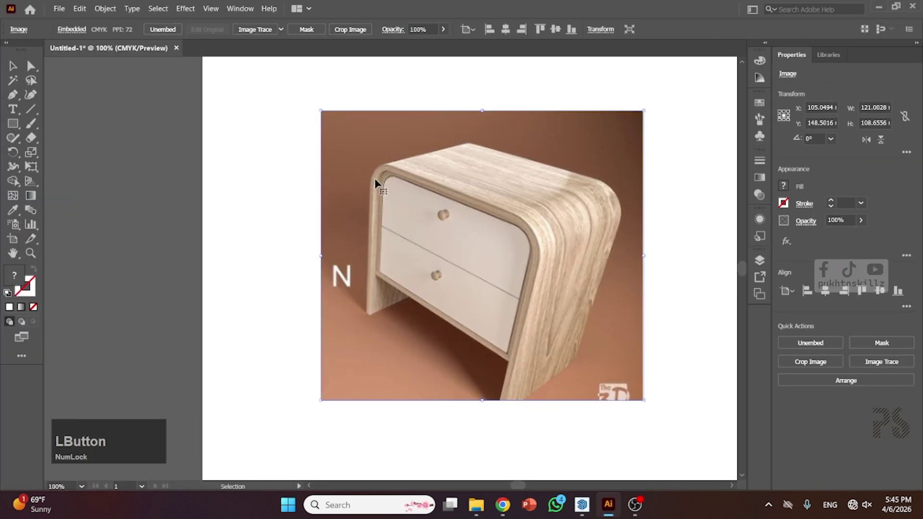
{"action": "left_click", "coordinate": [878, 7]}
{"action": "scroll", "coordinate": [482, 192], "scroll_direction": "up", "scroll_amount": 3}
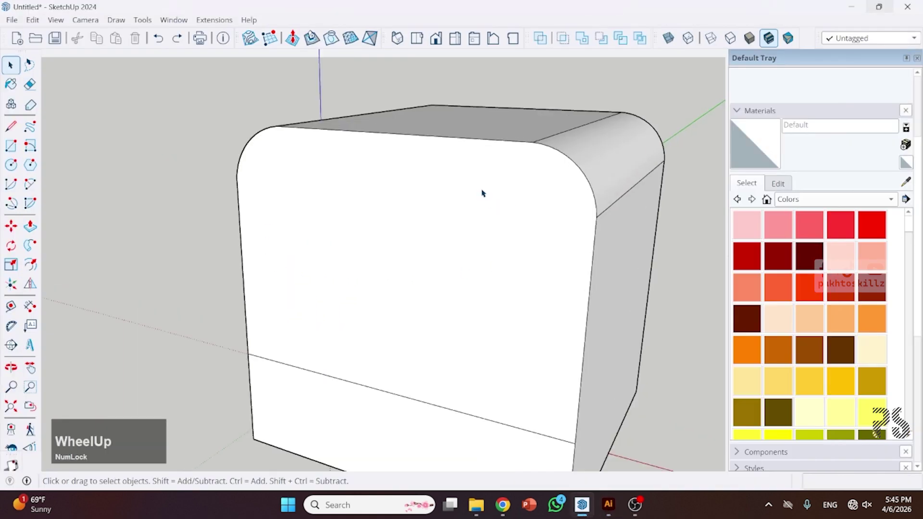
{"action": "key", "text": "f"}
{"action": "left_click", "coordinate": [474, 169]}
{"action": "type", "text": "3"}
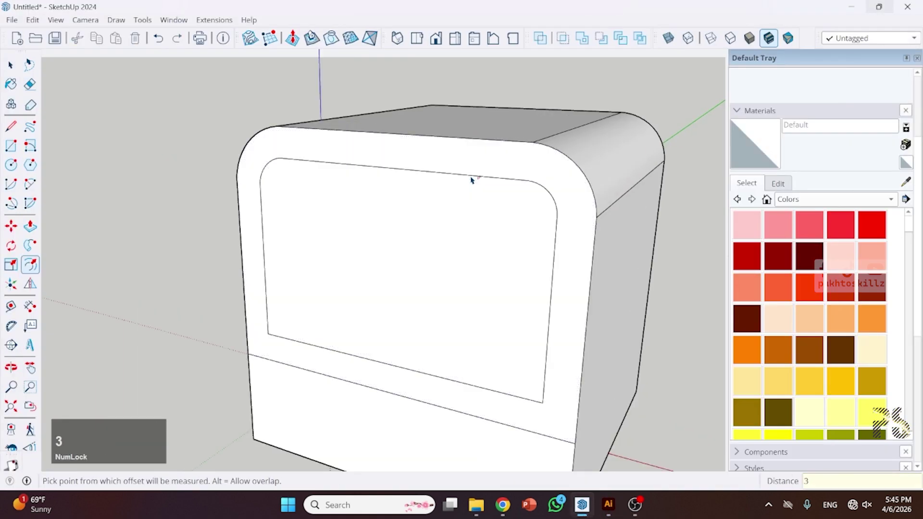
{"action": "key", "text": "Return"}
{"action": "key", "text": "space"}
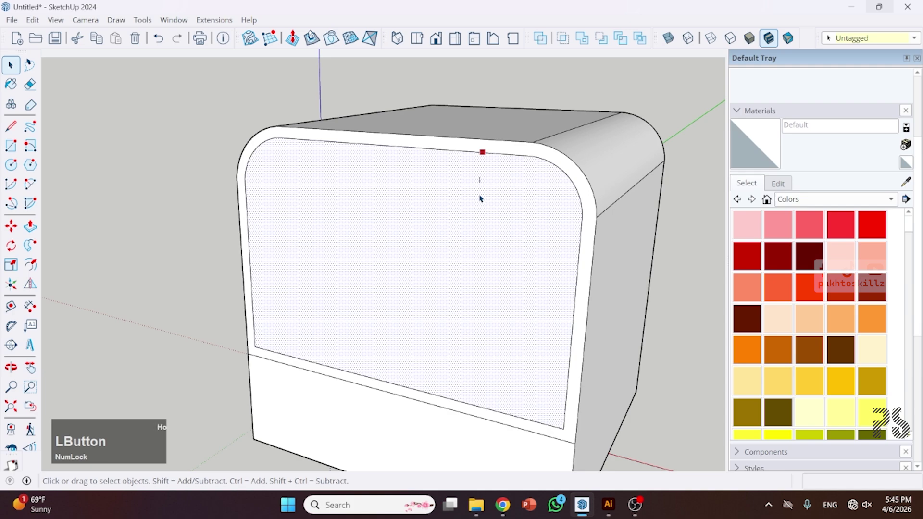
Offset the outline of the inset front panel a further 2 cm inward.
{"action": "key", "text": "space"}
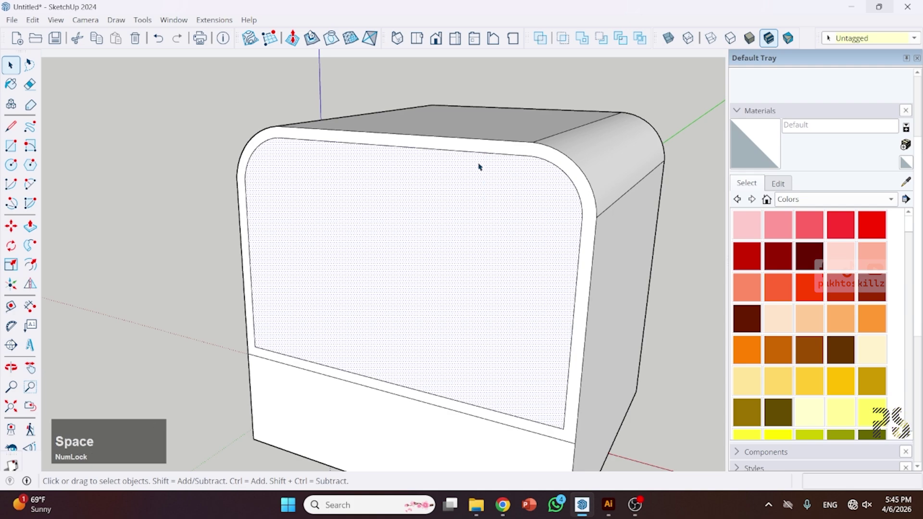
{"action": "key", "text": "e"}
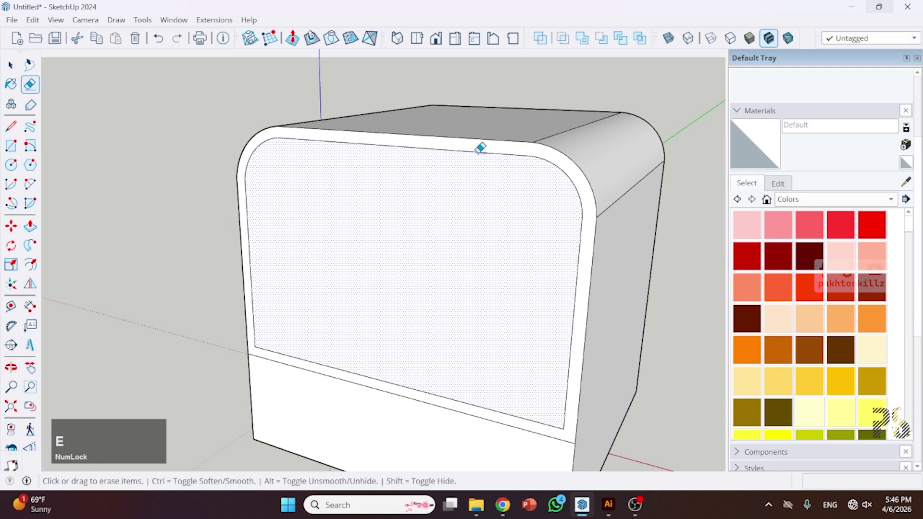
{"action": "key", "text": "f"}
{"action": "key", "text": "space"}
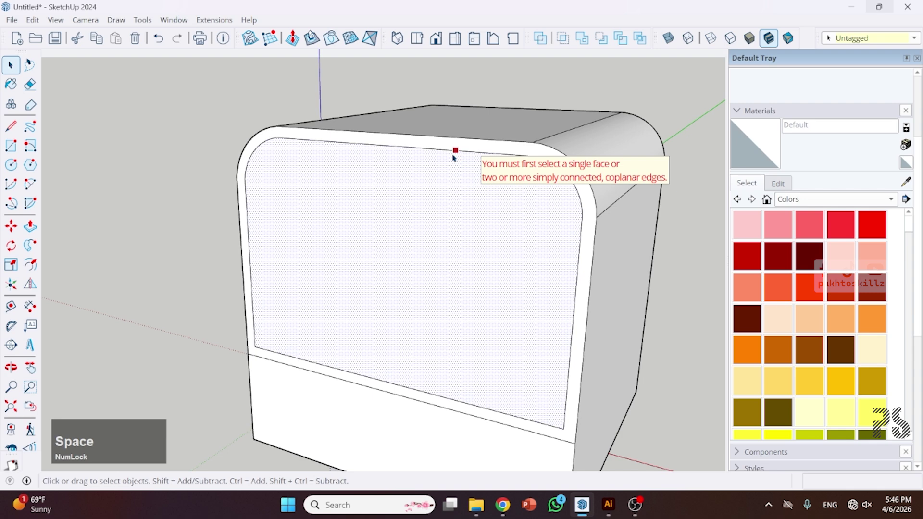
{"action": "key", "text": "f"}
{"action": "left_click", "coordinate": [455, 158]}
{"action": "type", "text": "2"}
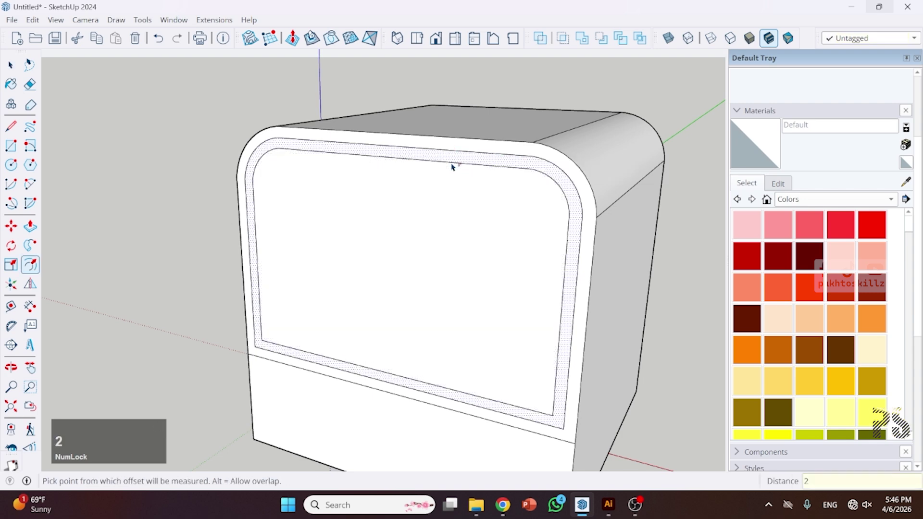
{"action": "key", "text": "Return"}
{"action": "key", "text": "space"}
Draw vertical lines from both bottom corners of the outer inset outline down to the front face's bottom edge.
{"action": "scroll", "coordinate": [344, 323], "scroll_direction": "down", "scroll_amount": 1}
{"action": "scroll", "coordinate": [246, 374], "scroll_direction": "up", "scroll_amount": 1}
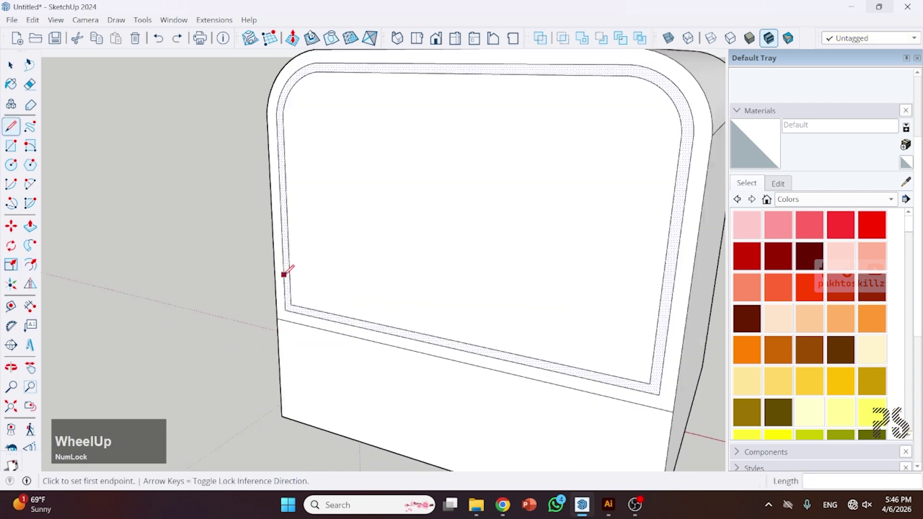
{"action": "key", "text": "space"}
{"action": "key", "text": "l"}
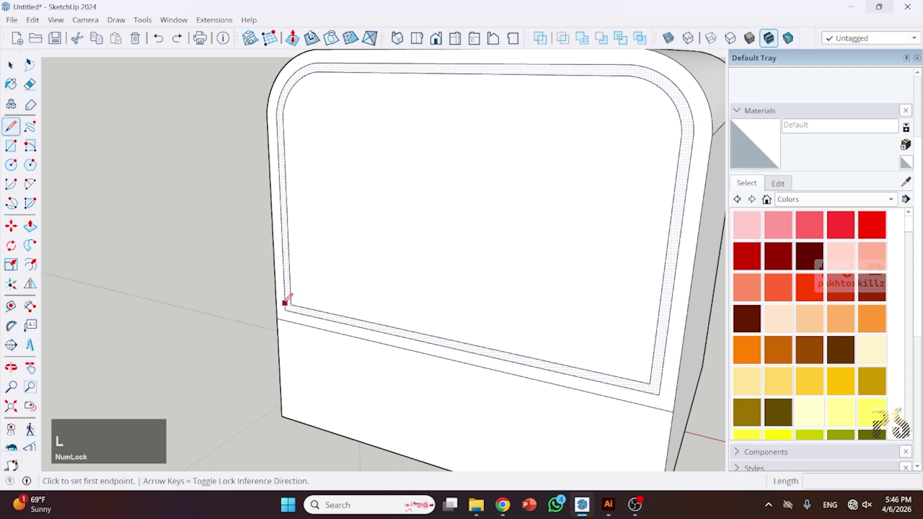
{"action": "left_click", "coordinate": [285, 311]}
{"action": "left_click", "coordinate": [291, 418]}
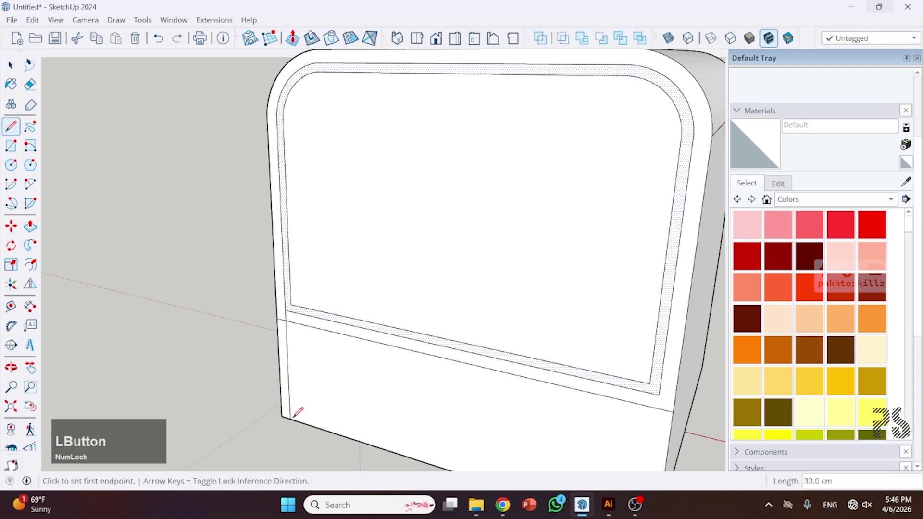
{"action": "scroll", "coordinate": [262, 275], "scroll_direction": "down", "scroll_amount": 3}
{"action": "left_click", "coordinate": [500, 346]}
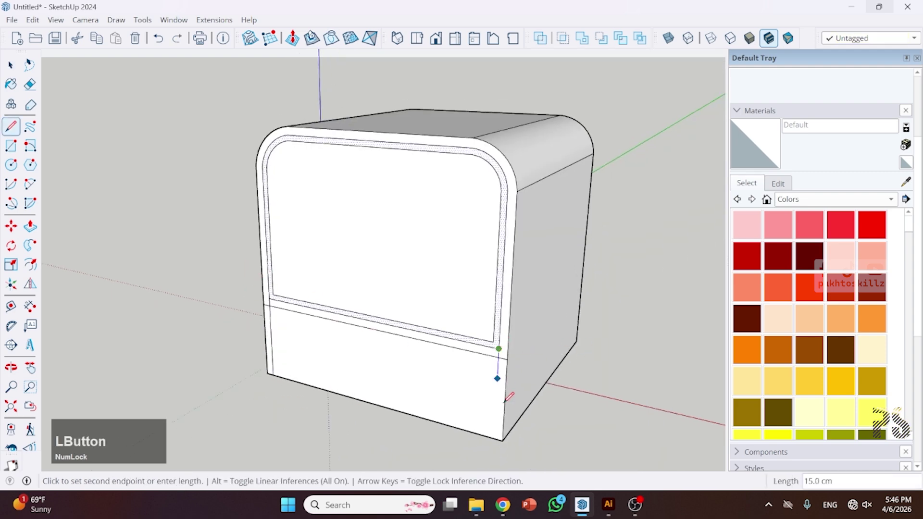
{"action": "left_click", "coordinate": [496, 433]}
{"action": "key", "text": "space"}
Erase the old horizontal dividing line and stray edge segments around the lower corners of the inset frame.
{"action": "scroll", "coordinate": [284, 293], "scroll_direction": "up", "scroll_amount": 5}
{"action": "key", "text": "e"}
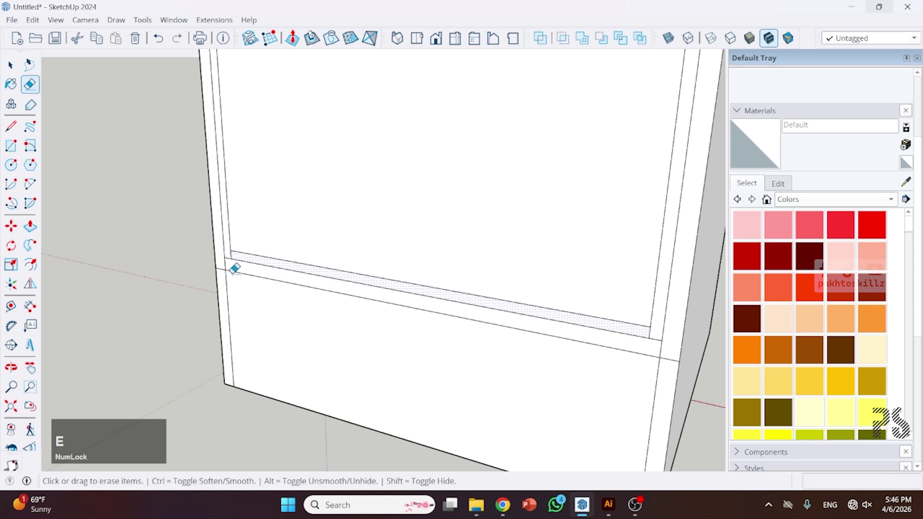
{"action": "scroll", "coordinate": [209, 275], "scroll_direction": "up", "scroll_amount": 3}
{"action": "mouse_move", "coordinate": [225, 262]}
{"action": "left_mouse_down"}
{"action": "mouse_move", "coordinate": [225, 273]}
{"action": "mouse_move", "coordinate": [271, 287]}
{"action": "left_mouse_up"}
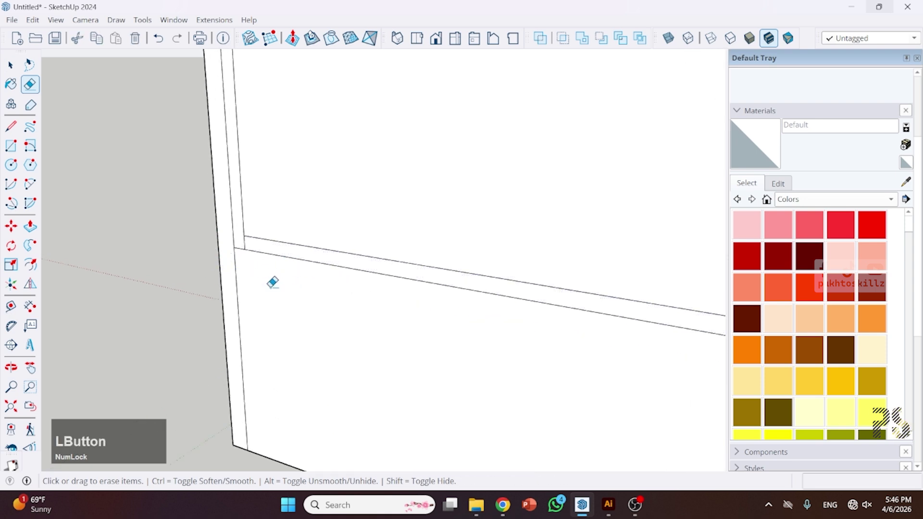
{"action": "scroll", "coordinate": [243, 241], "scroll_direction": "down", "scroll_amount": 2}
{"action": "scroll", "coordinate": [252, 239], "scroll_direction": "up", "scroll_amount": 2}
{"action": "left_click", "coordinate": [247, 241]}
{"action": "scroll", "coordinate": [210, 267], "scroll_direction": "down", "scroll_amount": 1}
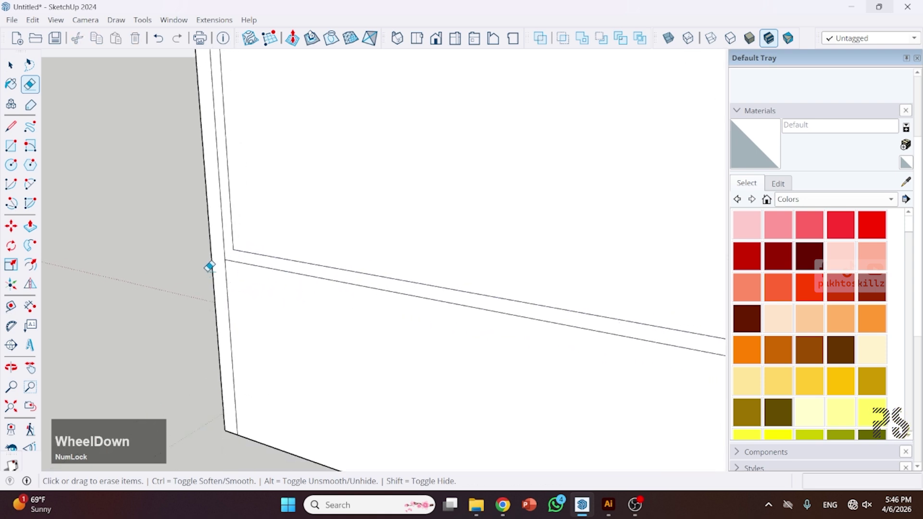
{"action": "scroll", "coordinate": [509, 301], "scroll_direction": "down", "scroll_amount": 3}
{"action": "scroll", "coordinate": [487, 321], "scroll_direction": "up", "scroll_amount": 4}
{"action": "left_click", "coordinate": [492, 309]}
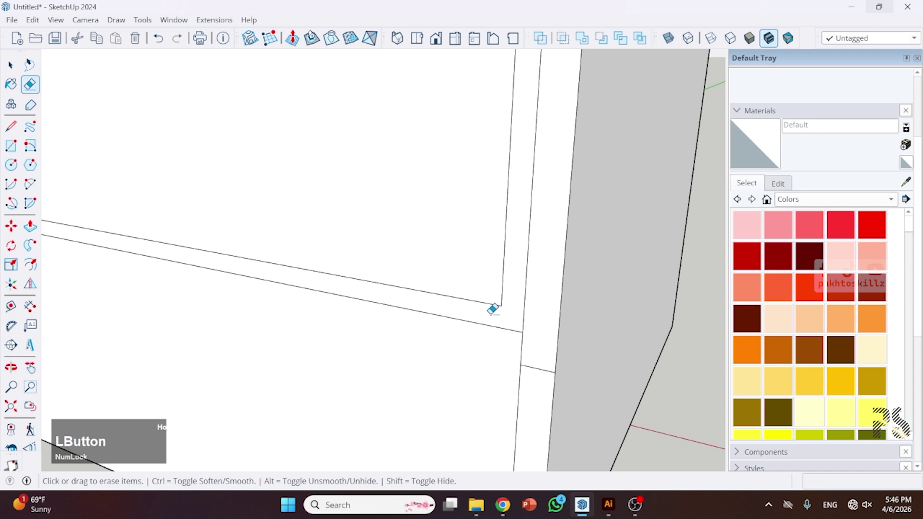
{"action": "scroll", "coordinate": [533, 350], "scroll_direction": "down", "scroll_amount": 5}
{"action": "key", "text": "space"}
{"action": "mouse_move", "coordinate": [532, 330]}
{"action": "middle_mouse_down"}
{"action": "mouse_move", "coordinate": [371, 204]}
{"action": "mouse_move", "coordinate": [648, 378]}
{"action": "middle_mouse_up"}
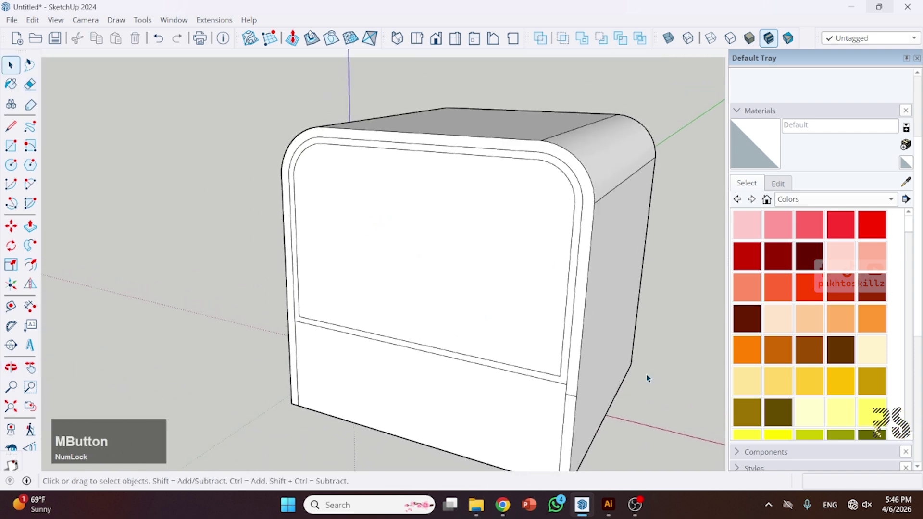
Check the reference image in Illustrator and push the inner front panel about 2.4 cm into the body in SketchUp.
{"action": "left_click", "coordinate": [609, 504]}
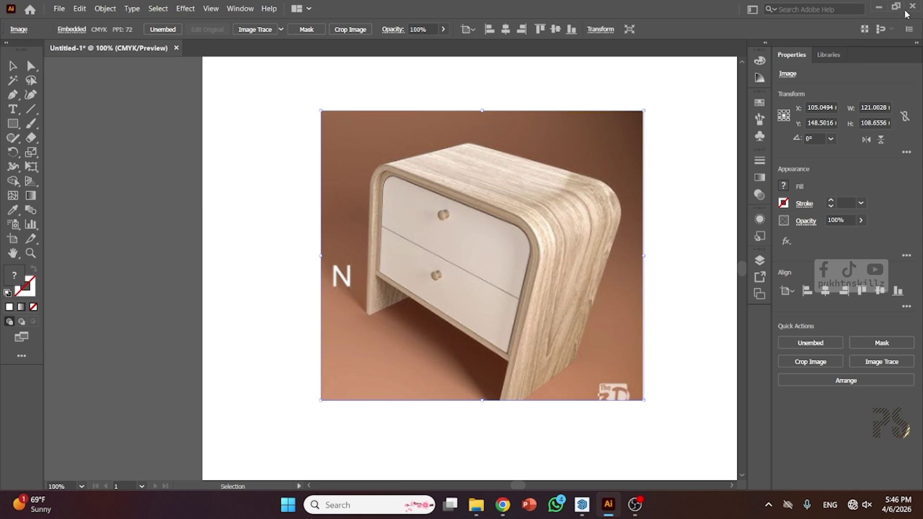
{"action": "left_click", "coordinate": [883, 9]}
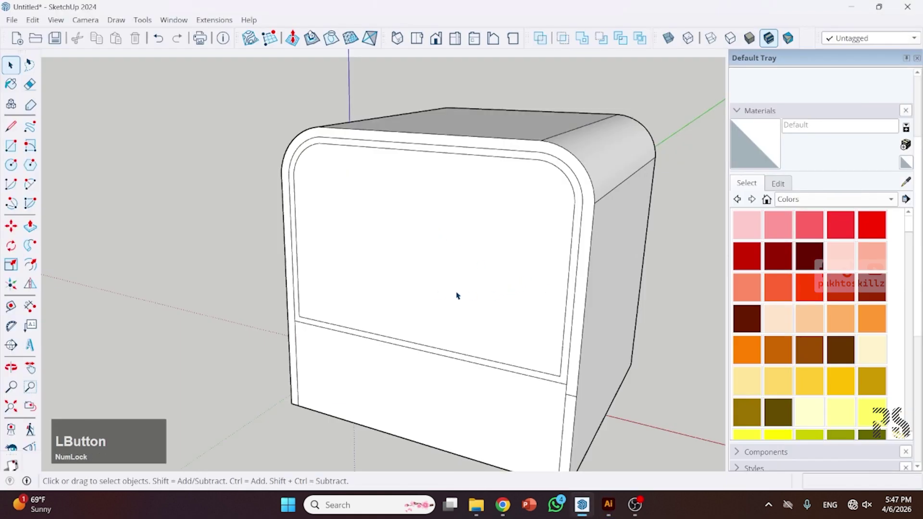
{"action": "middle_click_drag", "start_coordinate": [483, 289], "coordinate": [439, 289]}
{"action": "left_click", "coordinate": [439, 290]}
{"action": "key", "text": "p"}
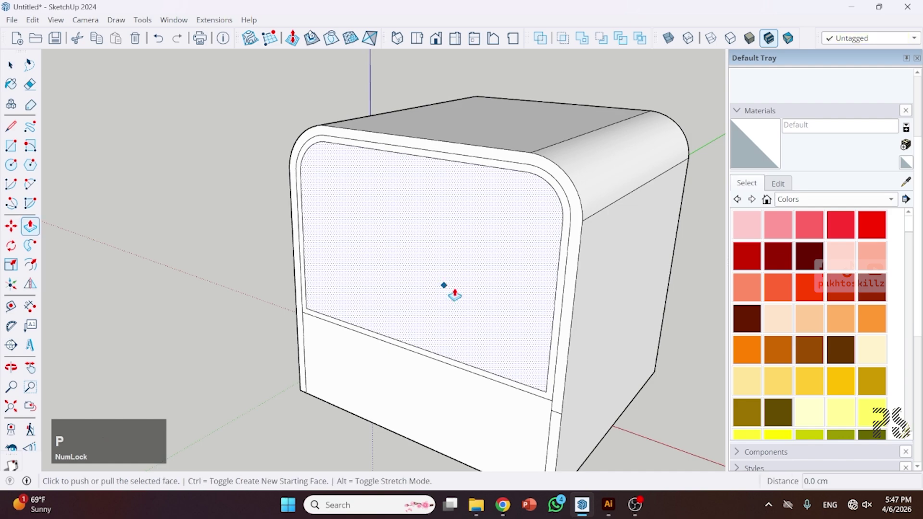
{"action": "left_click", "coordinate": [476, 289]}
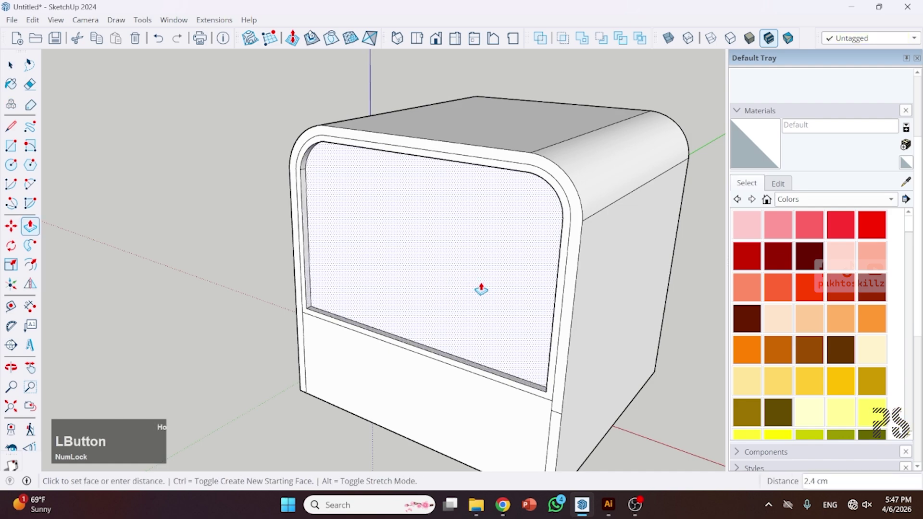
{"action": "left_click", "coordinate": [481, 290]}
Compare the recessed front panel with the nightstand reference image in Illustrator.
{"action": "left_click", "coordinate": [609, 506]}
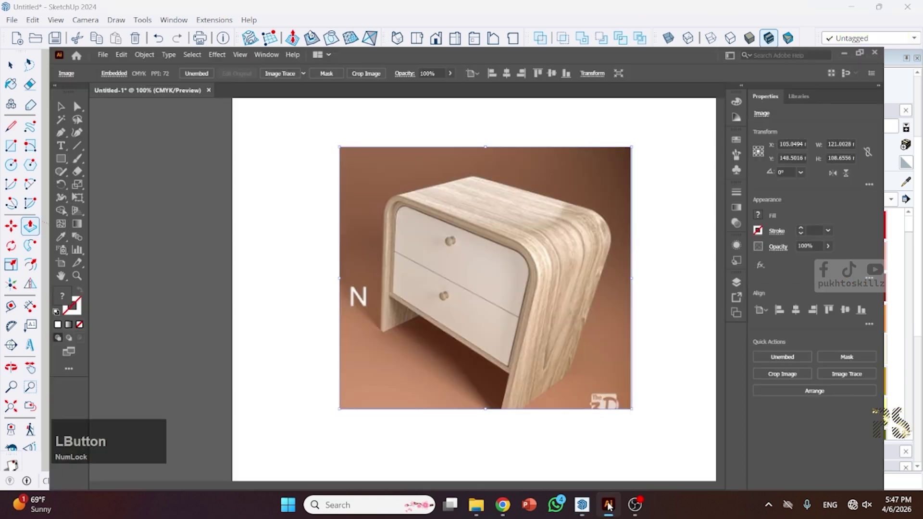
{"action": "left_click", "coordinate": [609, 506]}
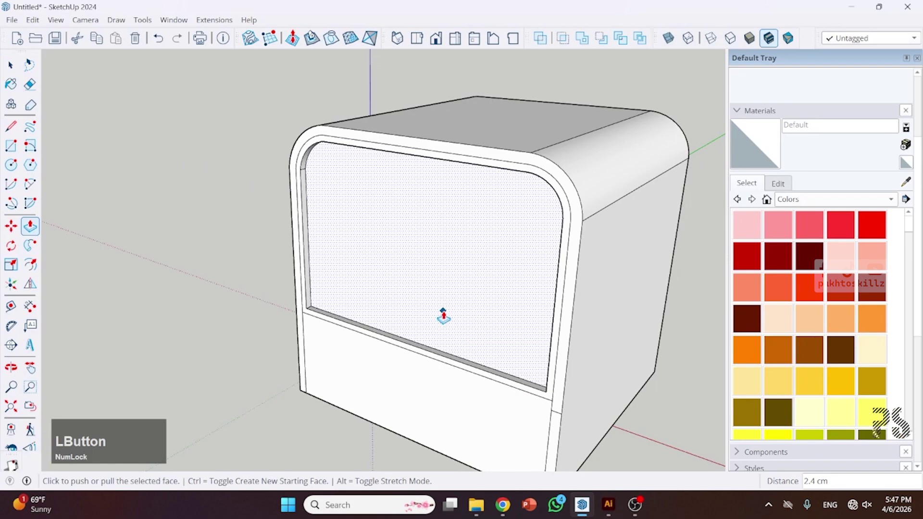
{"action": "key", "text": "Return"}
{"action": "scroll", "coordinate": [367, 334], "scroll_direction": "up", "scroll_amount": 5}
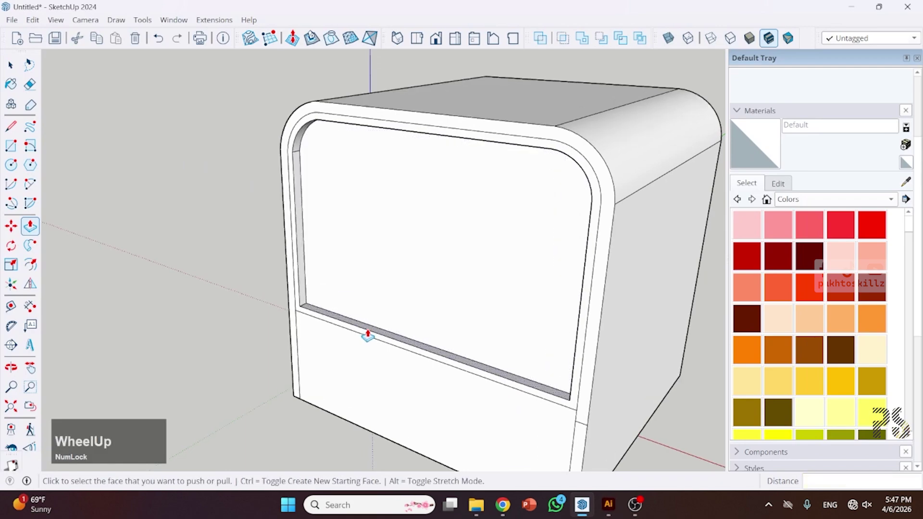
Push the narrow frame band around the recessed front panel 2.75 cm into the body.
{"action": "key", "text": "space"}
{"action": "scroll", "coordinate": [285, 308], "scroll_direction": "up", "scroll_amount": 1}
{"action": "left_click", "coordinate": [280, 312]}
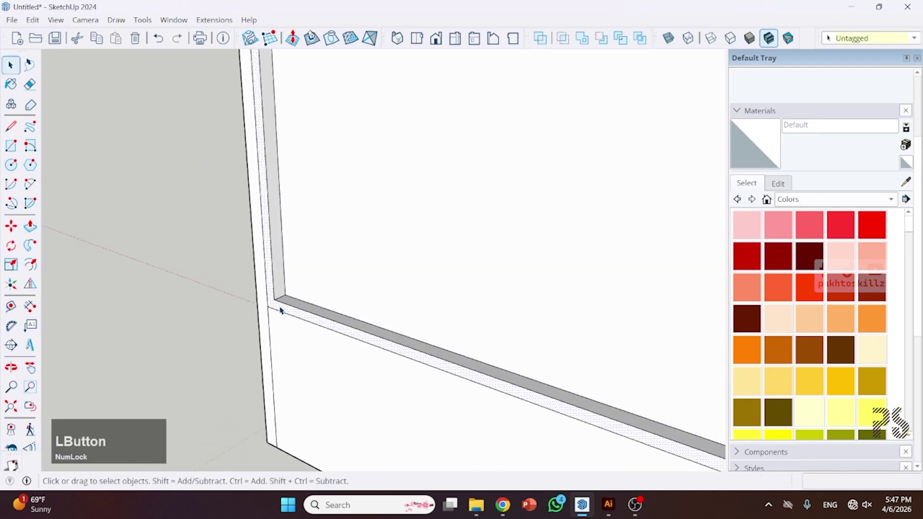
{"action": "key", "text": "p"}
{"action": "left_click", "coordinate": [282, 306]}
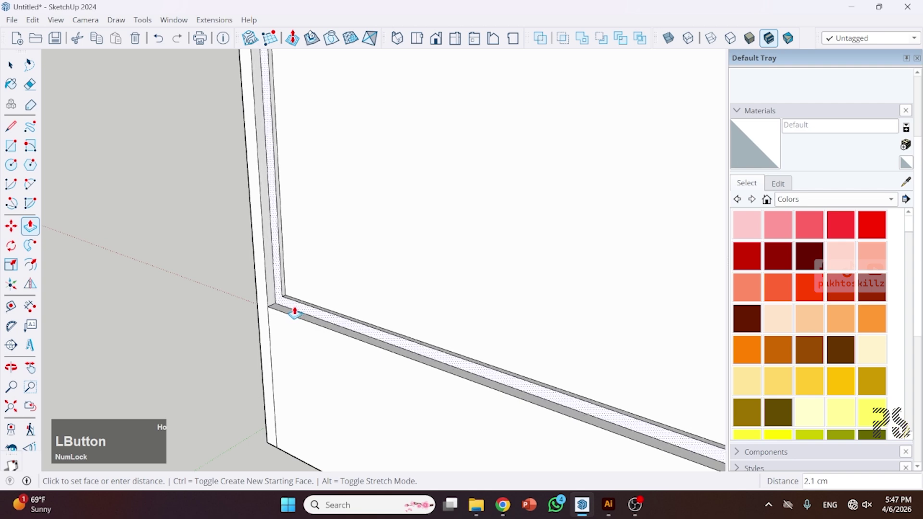
{"action": "type", "text": "2.75"}
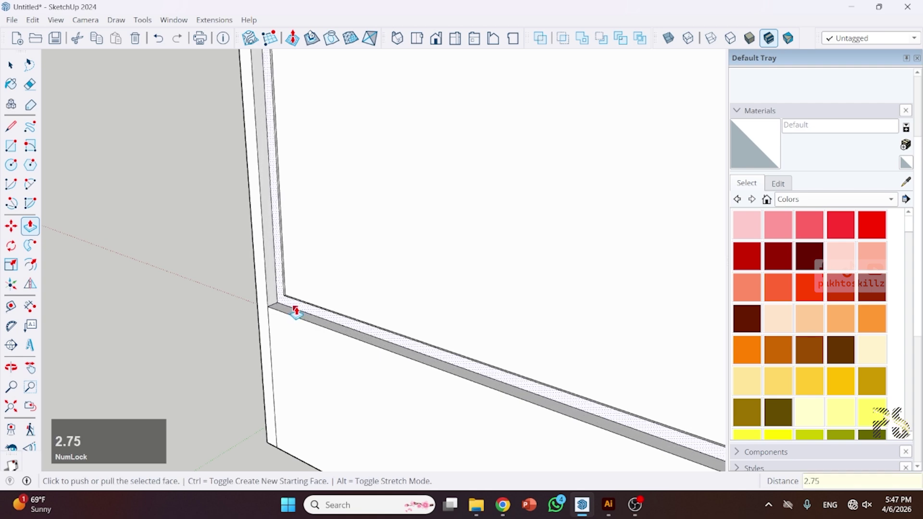
{"action": "key", "text": "Return"}
{"action": "key", "text": "space"}
{"action": "scroll", "coordinate": [381, 220], "scroll_direction": "down", "scroll_amount": 5}
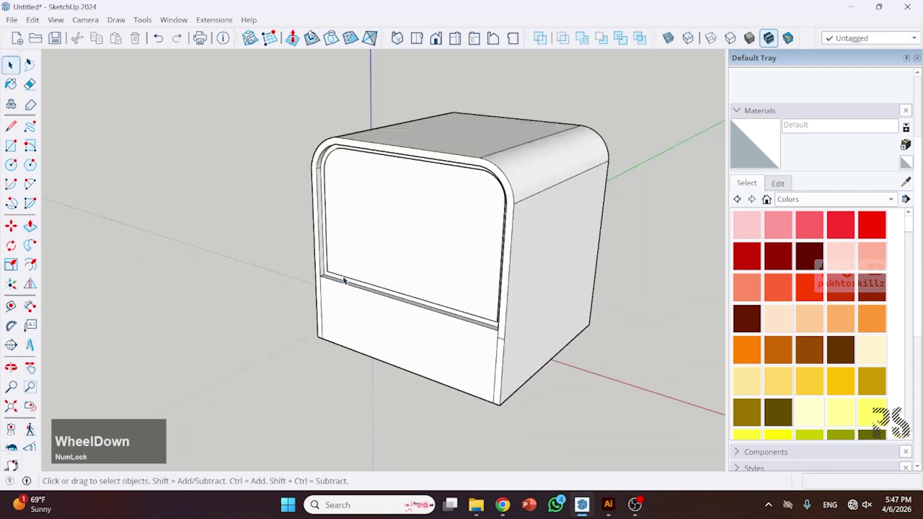
Check the reference image in Illustrator and push the lower front face in SketchUp about 2.7 cm back, level with the frame band.
{"action": "middle_click_drag", "start_coordinate": [381, 221], "coordinate": [449, 232]}
{"action": "scroll", "coordinate": [416, 326], "scroll_direction": "up", "scroll_amount": 4}
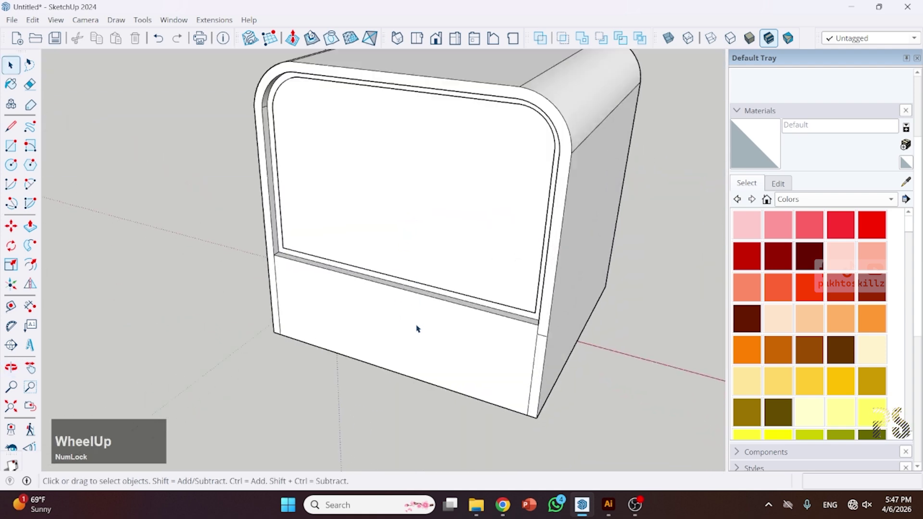
{"action": "left_click", "coordinate": [609, 512]}
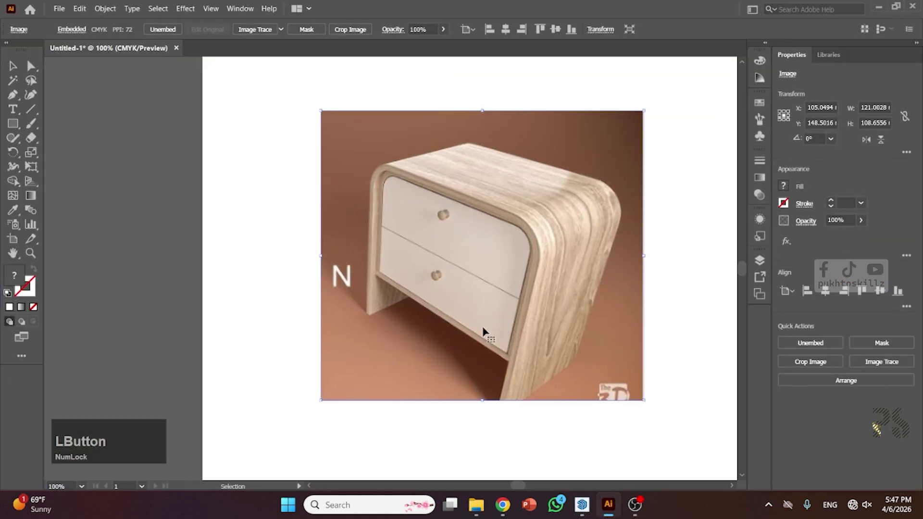
{"action": "left_click", "coordinate": [878, 7]}
{"action": "left_click", "coordinate": [412, 362]}
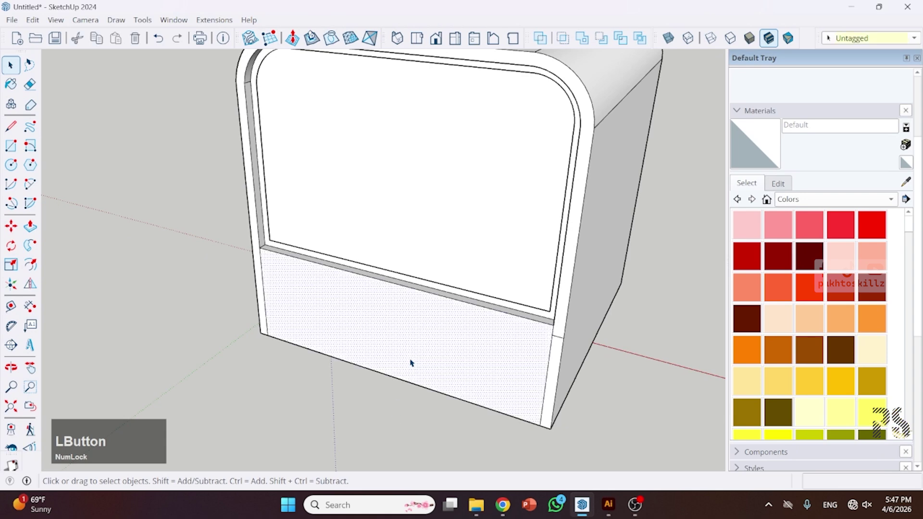
{"action": "mouse_move", "coordinate": [412, 363]}
{"action": "middle_mouse_down"}
{"action": "mouse_move", "coordinate": [387, 338]}
{"action": "mouse_move", "coordinate": [395, 345]}
{"action": "mouse_move", "coordinate": [392, 323]}
{"action": "mouse_move", "coordinate": [472, 250]}
{"action": "mouse_move", "coordinate": [439, 315]}
{"action": "middle_mouse_up"}
{"action": "key", "text": "p"}
{"action": "left_click", "coordinate": [431, 340]}
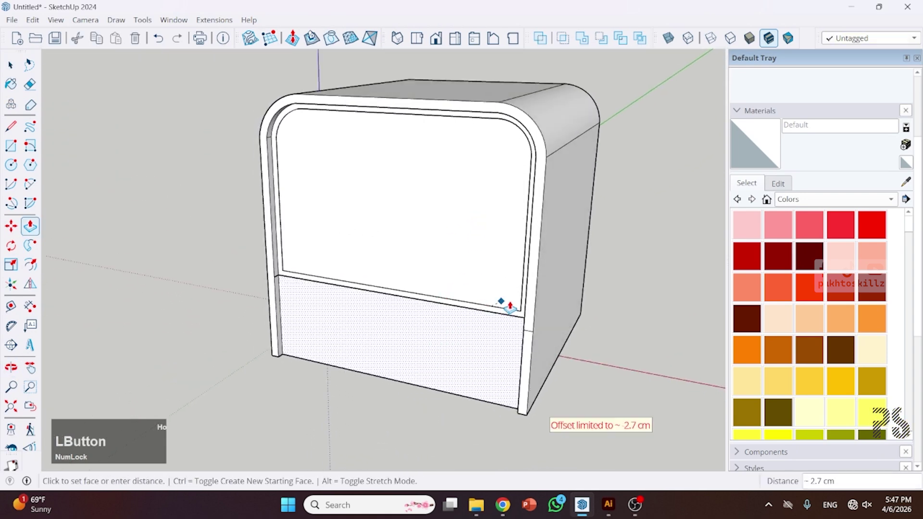
{"action": "left_click", "coordinate": [648, 246]}
Push the lower front face all the way through to the back, leaving an open space between the two side legs.
{"action": "scroll", "coordinate": [361, 402], "scroll_direction": "up", "scroll_amount": 1}
{"action": "middle_click_drag", "start_coordinate": [360, 402], "coordinate": [395, 372]}
{"action": "left_click", "coordinate": [366, 351]}
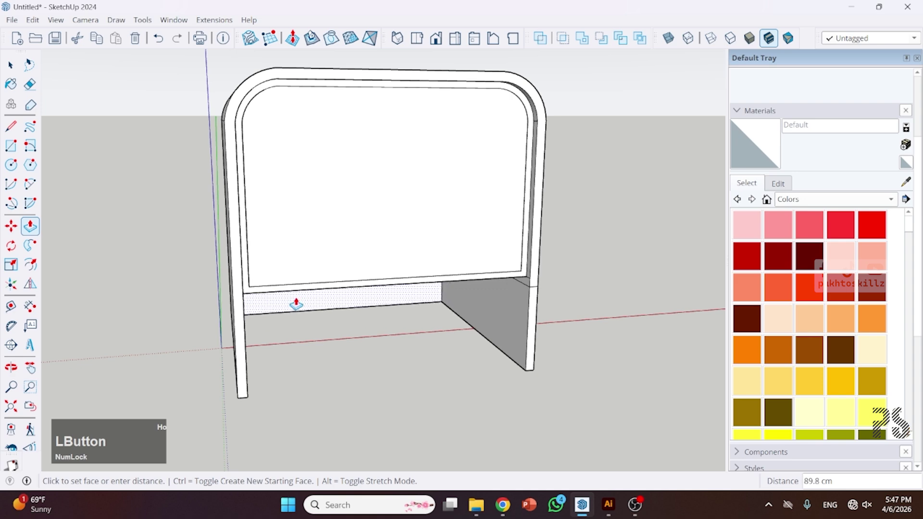
{"action": "left_click", "coordinate": [279, 304]}
{"action": "middle_click_drag", "start_coordinate": [388, 313], "coordinate": [197, 340]}
{"action": "key", "text": "space"}
{"action": "scroll", "coordinate": [609, 299], "scroll_direction": "down", "scroll_amount": 2}
{"action": "scroll", "coordinate": [609, 299], "scroll_direction": "up", "scroll_amount": 2}
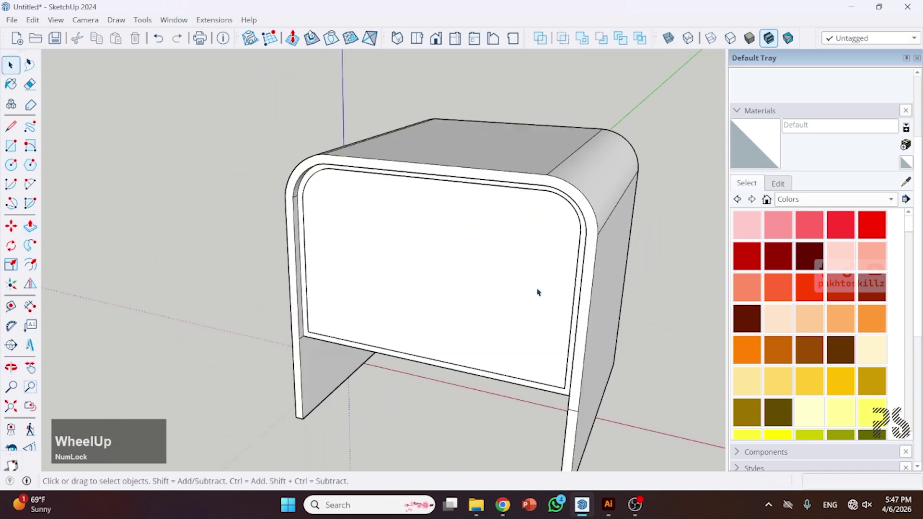
Draw a vertical centre line on the front panel from the midpoint of its top edge to its bottom edge.
{"action": "key", "text": "l"}
{"action": "scroll", "coordinate": [537, 288], "scroll_direction": "up", "scroll_amount": 1}
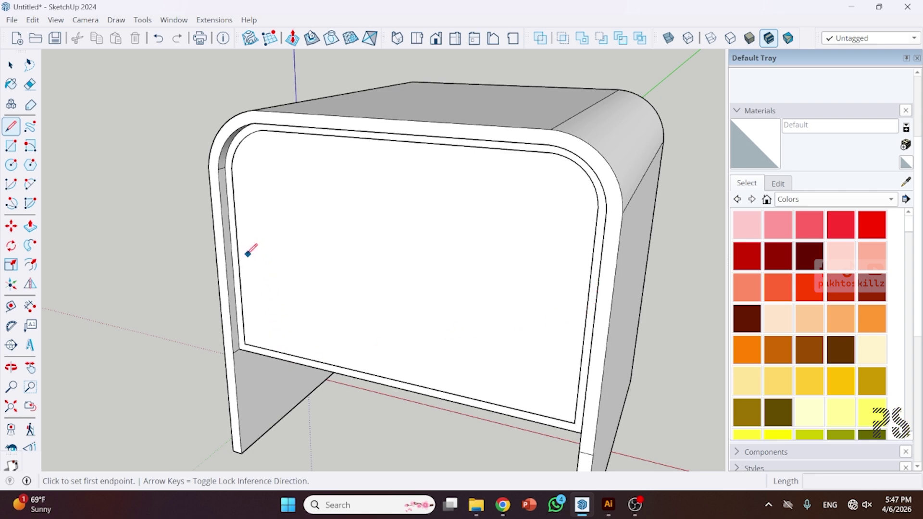
{"action": "scroll", "coordinate": [325, 227], "scroll_direction": "up", "scroll_amount": 1}
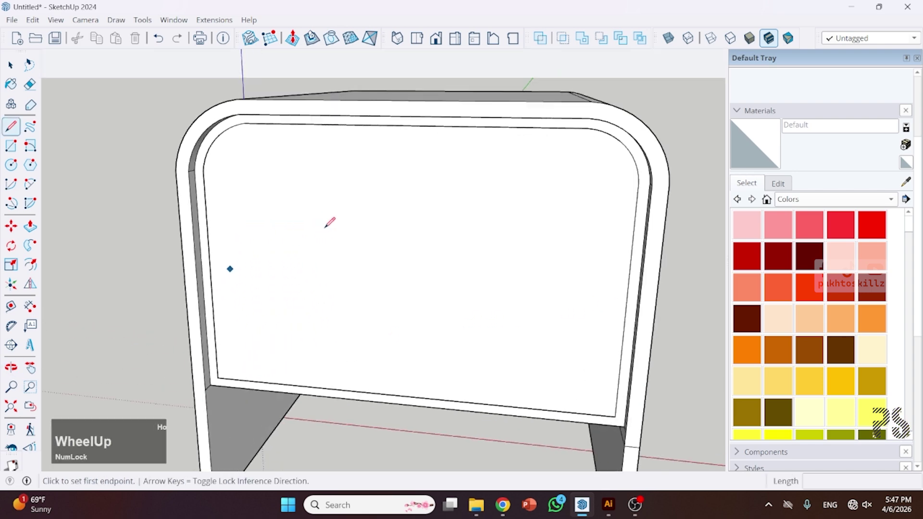
{"action": "left_click", "coordinate": [407, 125]}
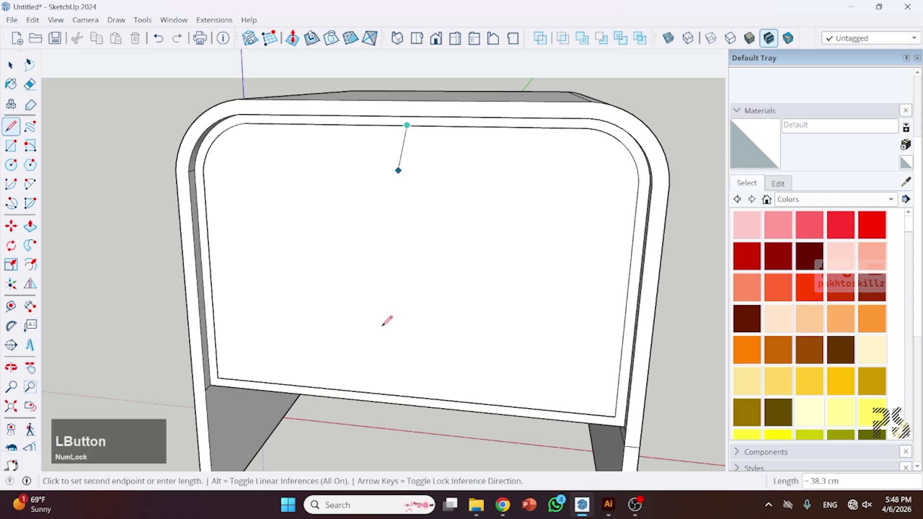
{"action": "left_click", "coordinate": [404, 396]}
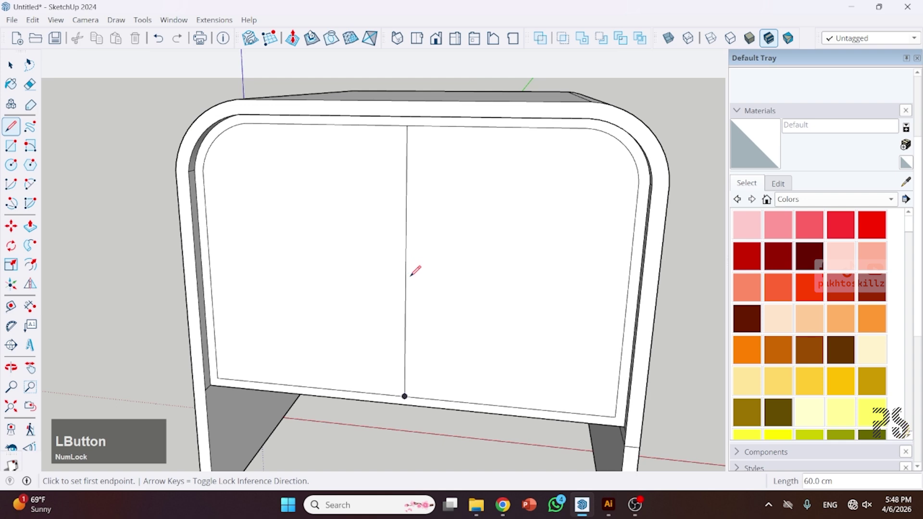
Draw horizontal lines from the vertical centre line's midpoint to both side edges of the front panel.
{"action": "left_click", "coordinate": [406, 268]}
{"action": "left_click", "coordinate": [631, 280]}
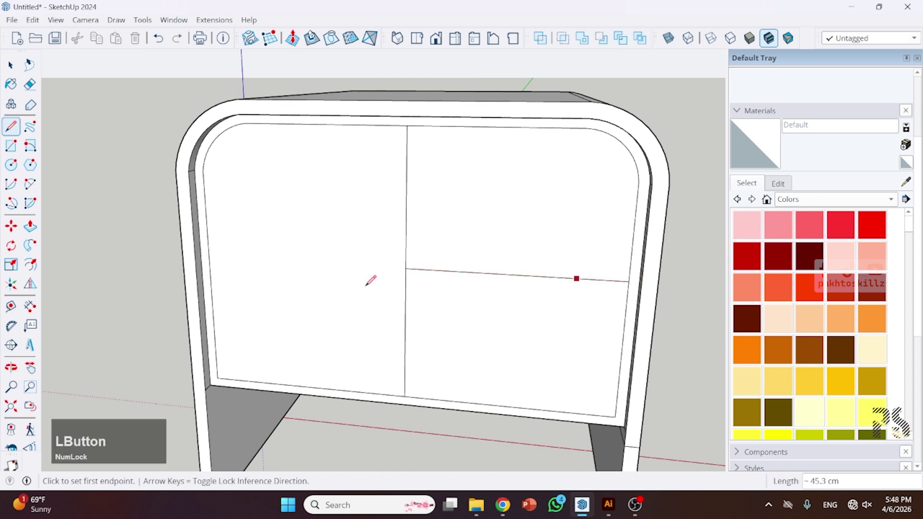
{"action": "left_click", "coordinate": [406, 267]}
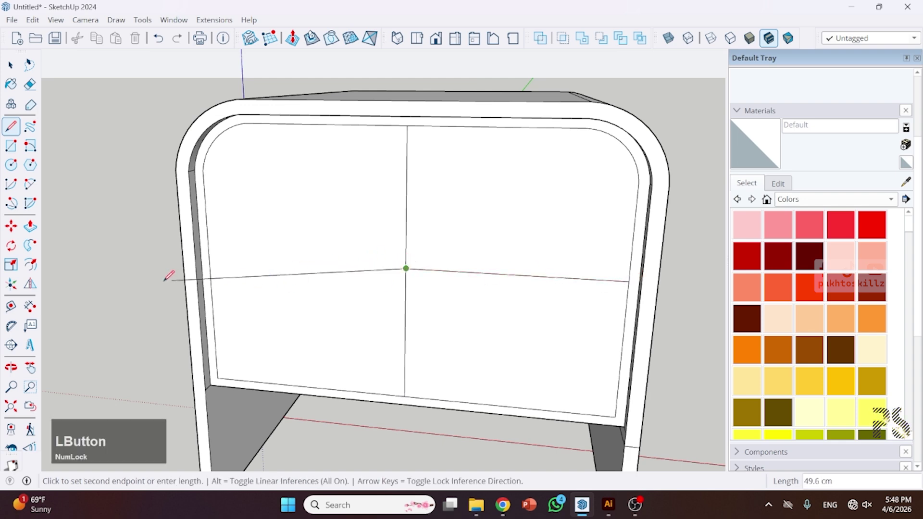
{"action": "left_click", "coordinate": [210, 257]}
{"action": "middle_click_drag", "start_coordinate": [371, 268], "coordinate": [357, 288]}
{"action": "key", "text": "space"}
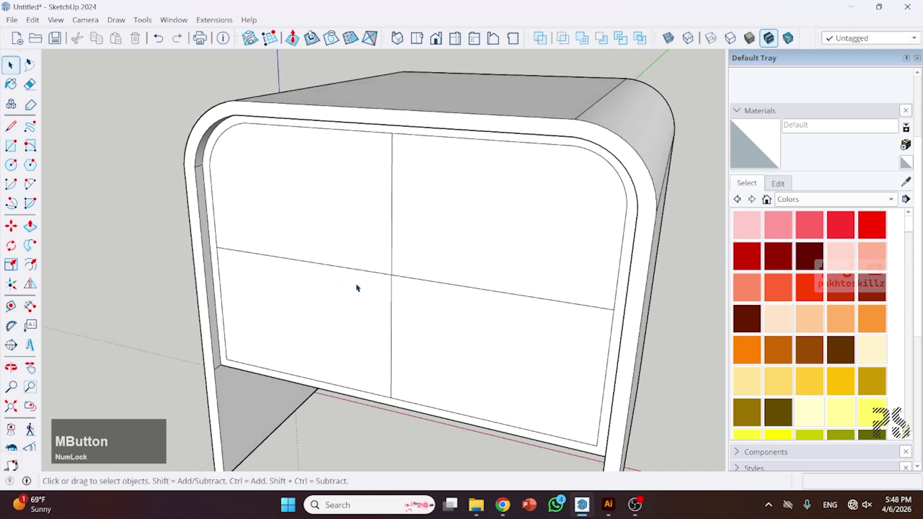
Check the reference image in Illustrator and erase both halves of the vertical centre line on the front panel in SketchUp.
{"action": "left_click", "coordinate": [611, 509]}
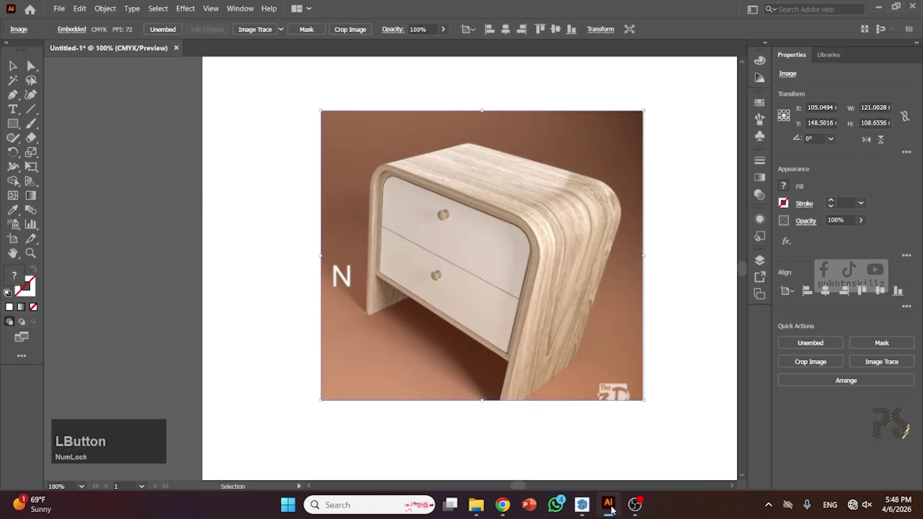
{"action": "left_click", "coordinate": [611, 508]}
{"action": "scroll", "coordinate": [319, 284], "scroll_direction": "up", "scroll_amount": 3}
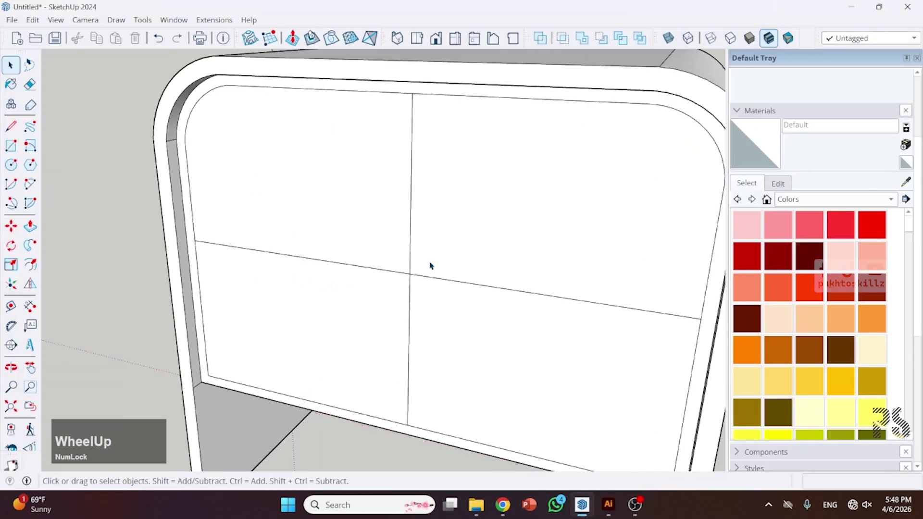
{"action": "left_click", "coordinate": [411, 262]}
{"action": "left_click", "coordinate": [409, 308]}
{"action": "key", "text": "space"}
{"action": "scroll", "coordinate": [311, 261], "scroll_direction": "up", "scroll_amount": 2}
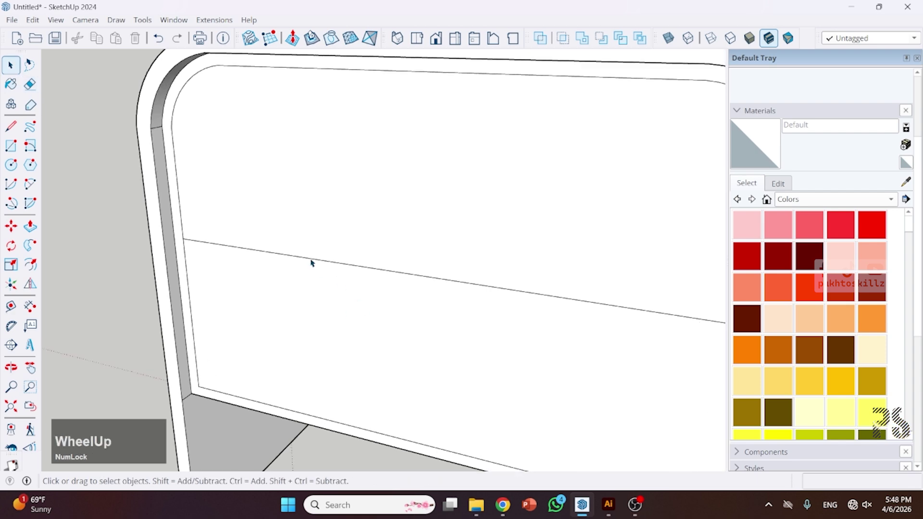
{"action": "scroll", "coordinate": [202, 228], "scroll_direction": "down", "scroll_amount": 4}
{"action": "scroll", "coordinate": [380, 217], "scroll_direction": "up", "scroll_amount": 1}
Try to offset the upper drawer front's outline 1 cm inward and undo the offset.
{"action": "left_click", "coordinate": [387, 188]}
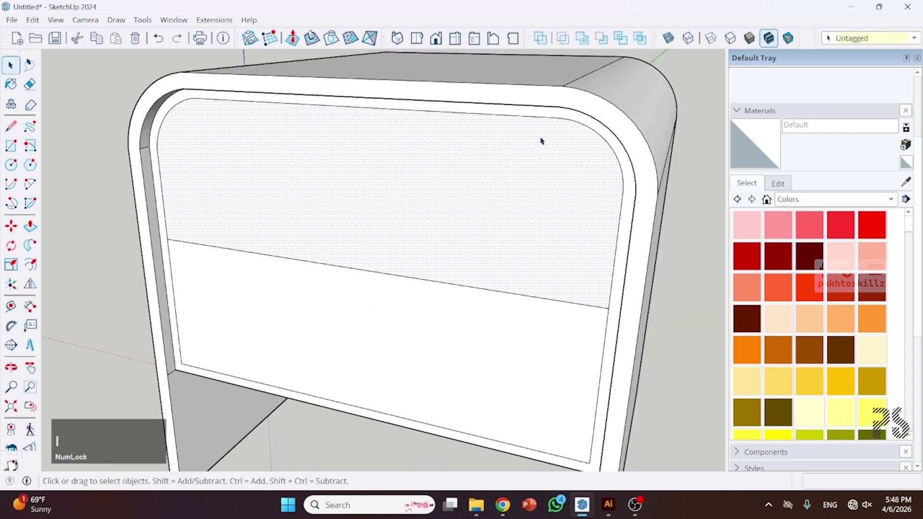
{"action": "key", "text": "f"}
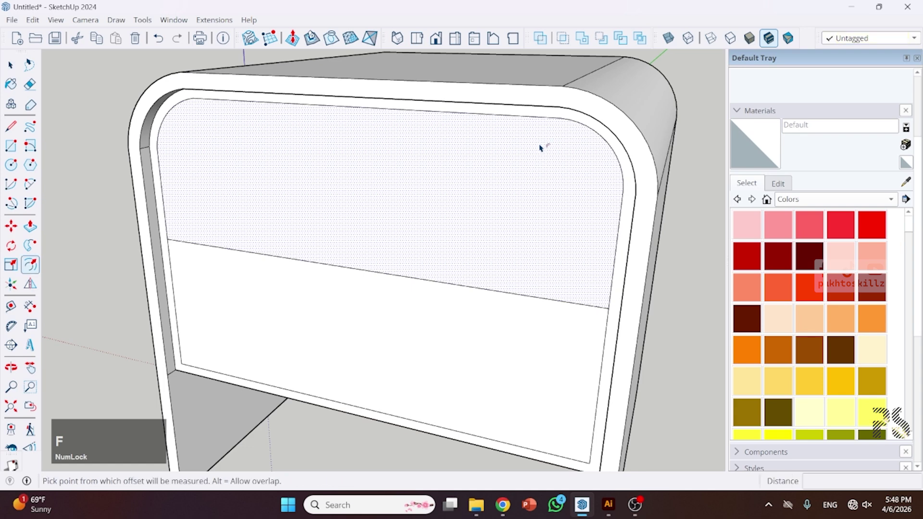
{"action": "left_click", "coordinate": [539, 142]}
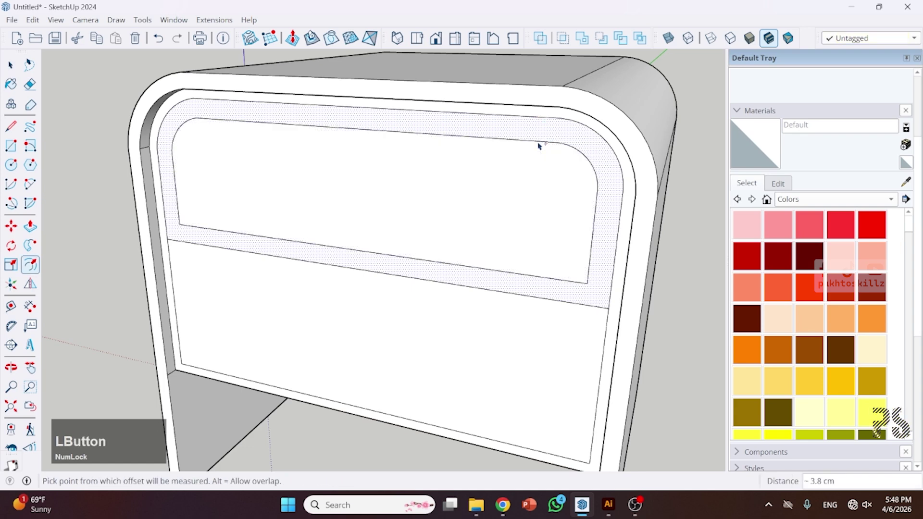
{"action": "type", "text": "1"}
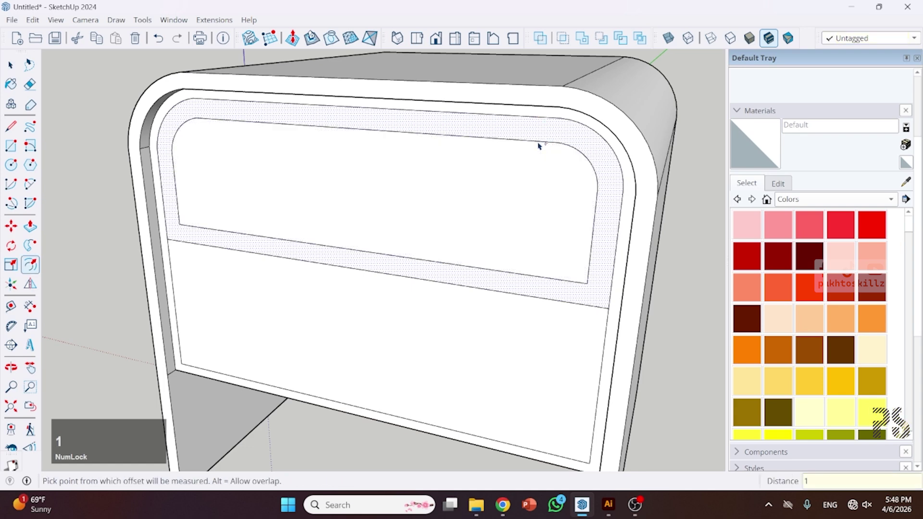
{"action": "key", "text": "Return"}
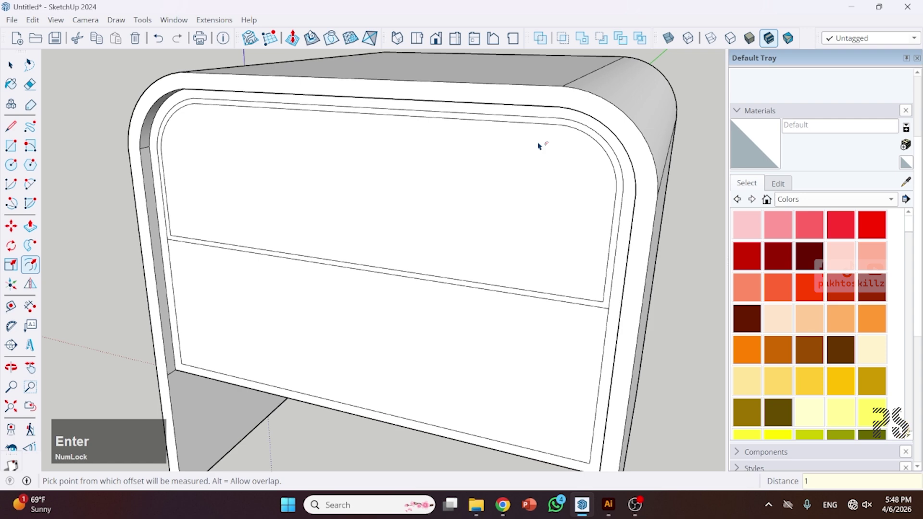
{"action": "key", "text": "ctrl+z"}
Offset the outlines of the upper and lower drawer fronts 0.2 cm inward.
{"action": "left_click", "coordinate": [431, 129]}
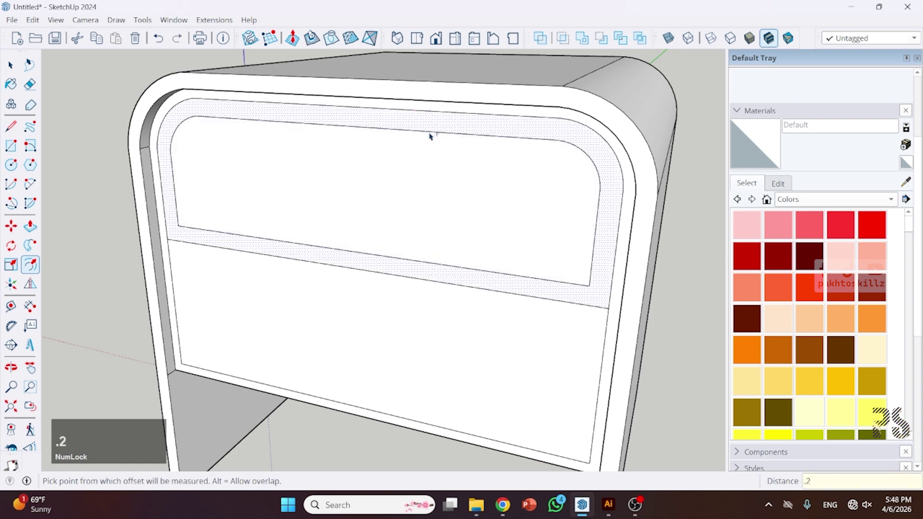
{"action": "key", "text": "Return"}
{"action": "key", "text": "space"}
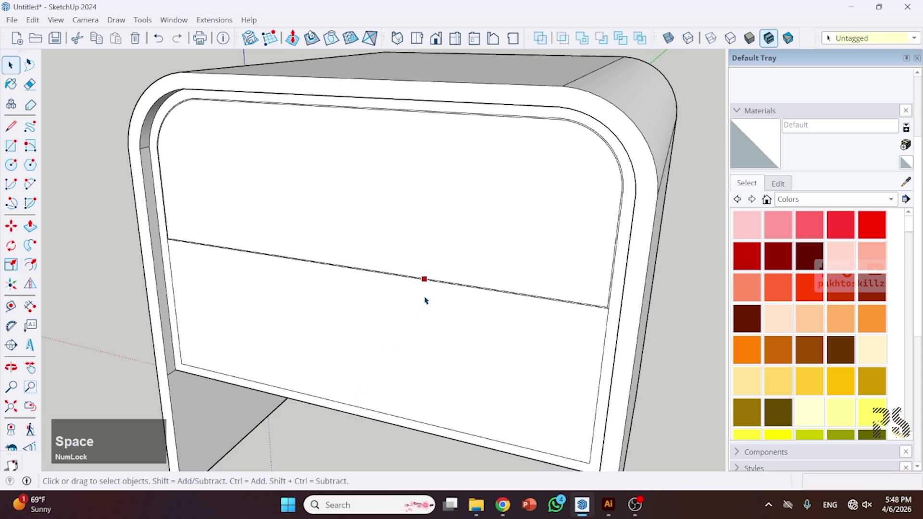
{"action": "left_click", "coordinate": [362, 312]}
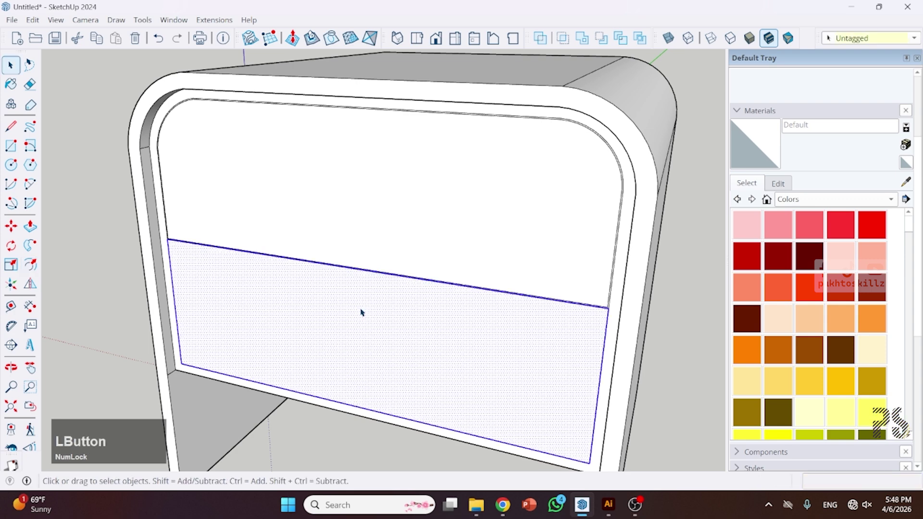
{"action": "key", "text": "f"}
{"action": "left_click", "coordinate": [371, 299]}
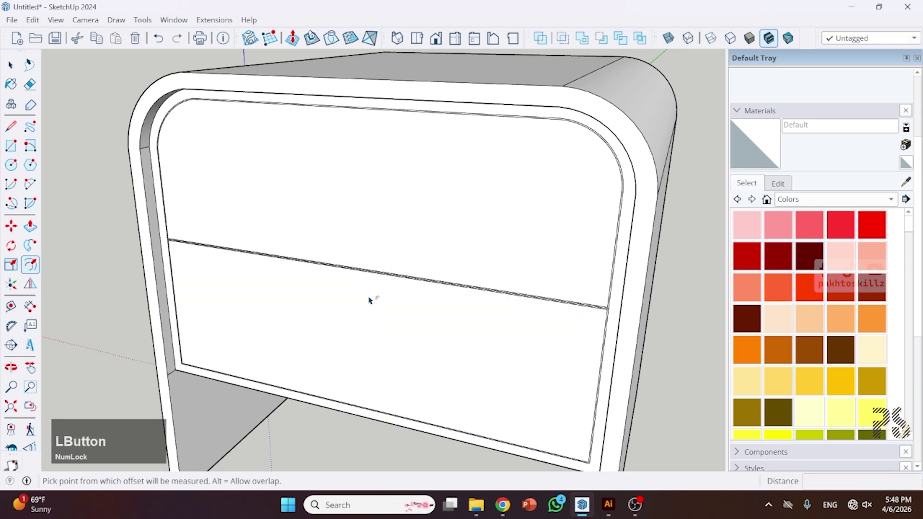
{"action": "key", "text": "space"}
Try to push the narrow gap strip around the lower drawer front inward and undo the push.
{"action": "scroll", "coordinate": [612, 311], "scroll_direction": "up", "scroll_amount": 3}
{"action": "scroll", "coordinate": [601, 302], "scroll_direction": "up", "scroll_amount": 4}
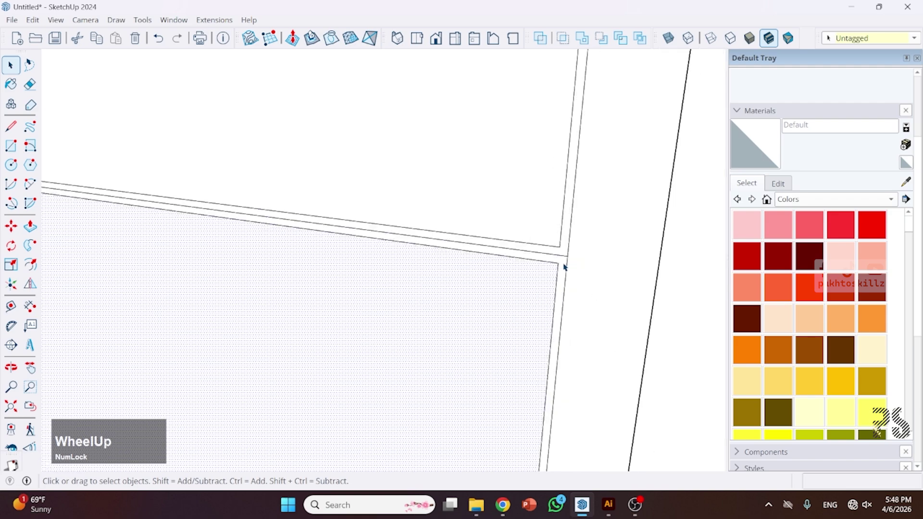
{"action": "left_click", "coordinate": [563, 257]}
{"action": "scroll", "coordinate": [562, 257], "scroll_direction": "up", "scroll_amount": 2}
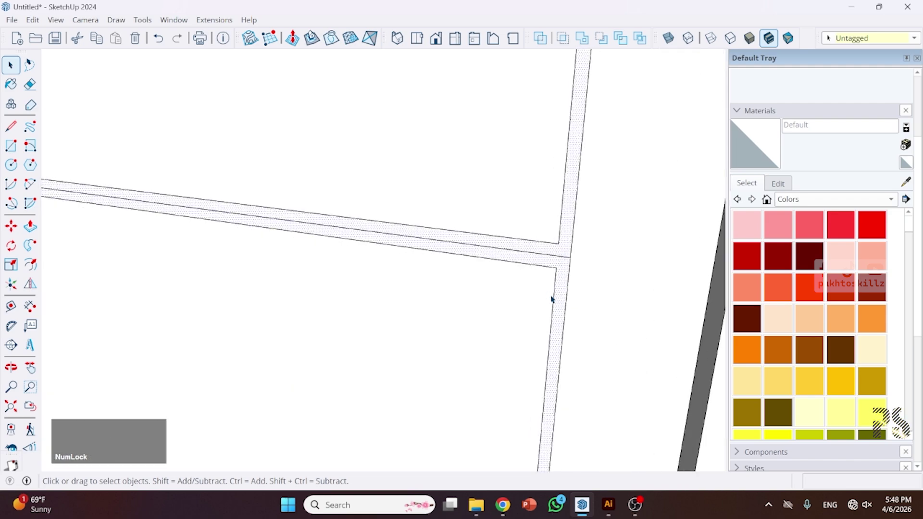
{"action": "key", "text": "p"}
{"action": "left_click", "coordinate": [560, 271]}
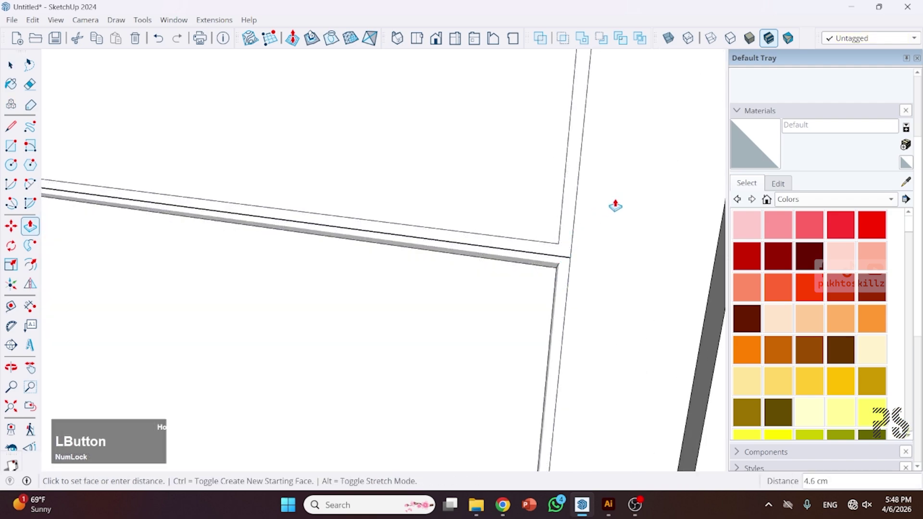
{"action": "left_click", "coordinate": [639, 188]}
{"action": "scroll", "coordinate": [619, 258], "scroll_direction": "down", "scroll_amount": 2}
{"action": "middle_click_drag", "start_coordinate": [618, 258], "coordinate": [513, 297]}
{"action": "key", "text": "ctrl+z"}
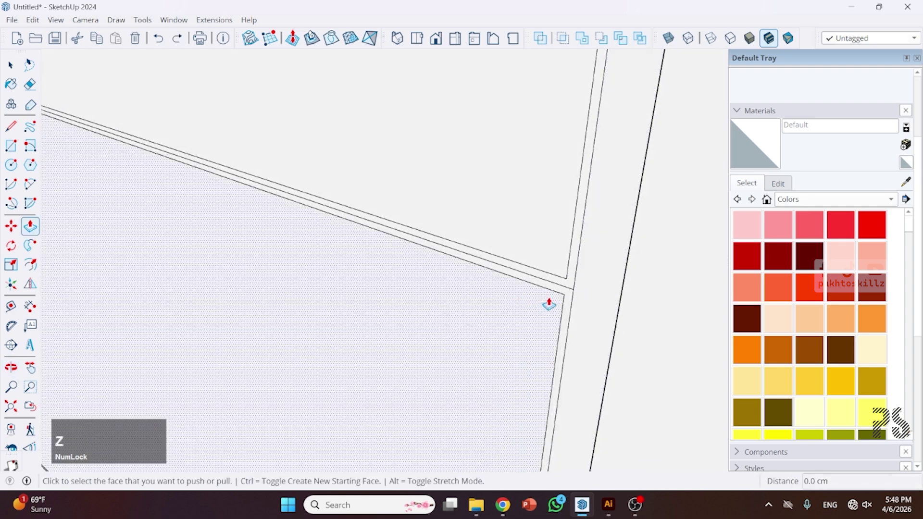
Try to push the gap strip around the upper drawer front inward about 2.7 cm and undo the push.
{"action": "left_click", "coordinate": [566, 283]}
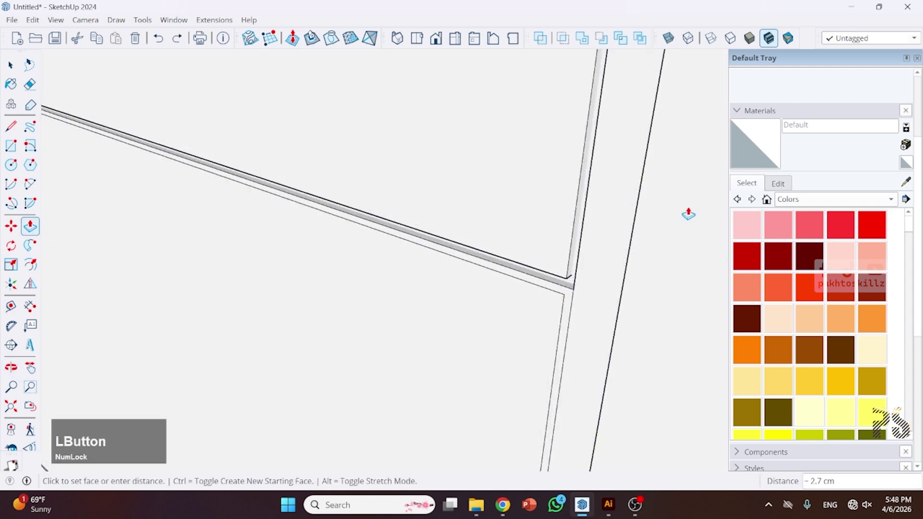
{"action": "scroll", "coordinate": [529, 260], "scroll_direction": "up", "scroll_amount": 3}
{"action": "left_click", "coordinate": [516, 282]}
{"action": "scroll", "coordinate": [412, 313], "scroll_direction": "up", "scroll_amount": 5}
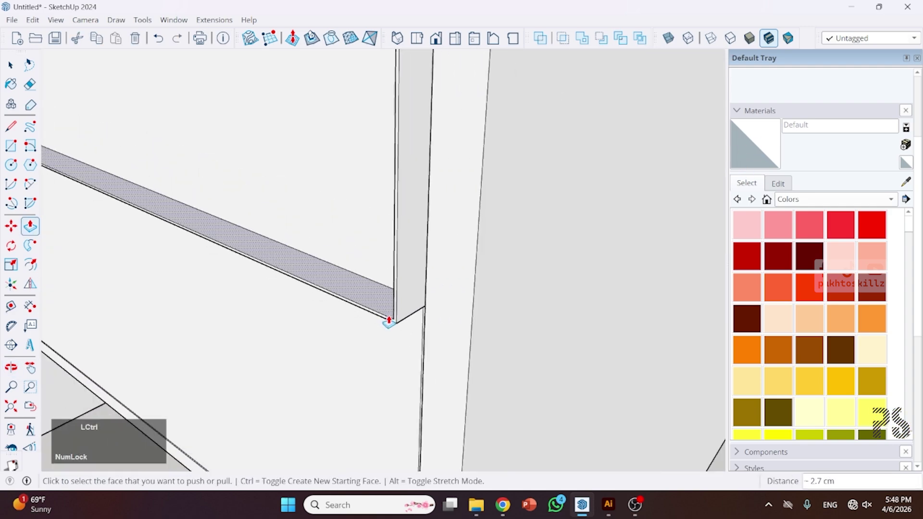
Push the gap strip around the upper drawer front inward about 4.2 cm and repeat the same depth on the lower drawer's strip.
{"action": "scroll", "coordinate": [418, 313], "scroll_direction": "up", "scroll_amount": 4}
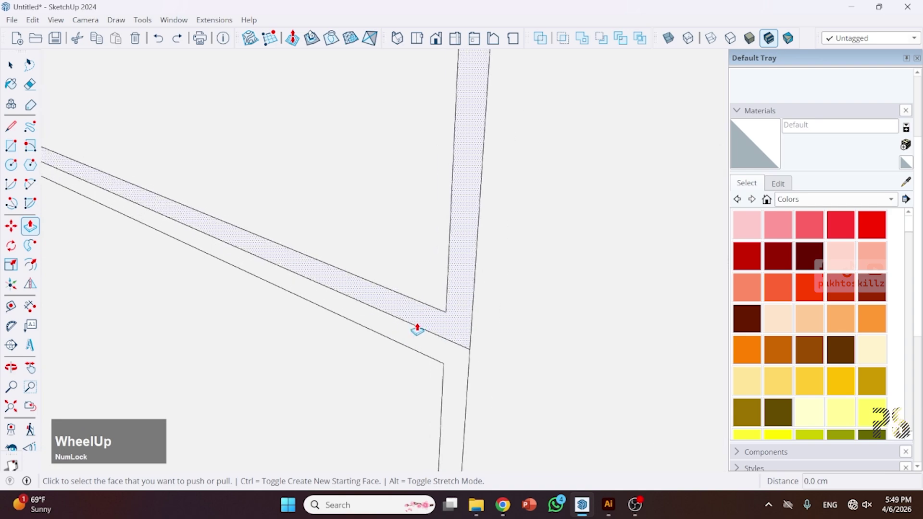
{"action": "left_click", "coordinate": [433, 307]}
{"action": "left_click", "coordinate": [648, 163]}
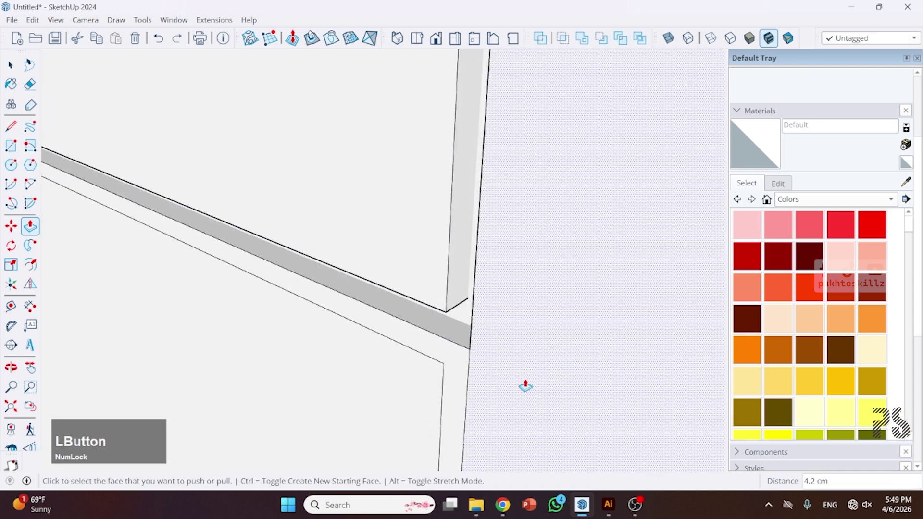
{"action": "double_click", "coordinate": [457, 361]}
{"action": "key", "text": "space"}
{"action": "scroll", "coordinate": [584, 279], "scroll_direction": "down", "scroll_amount": 10}
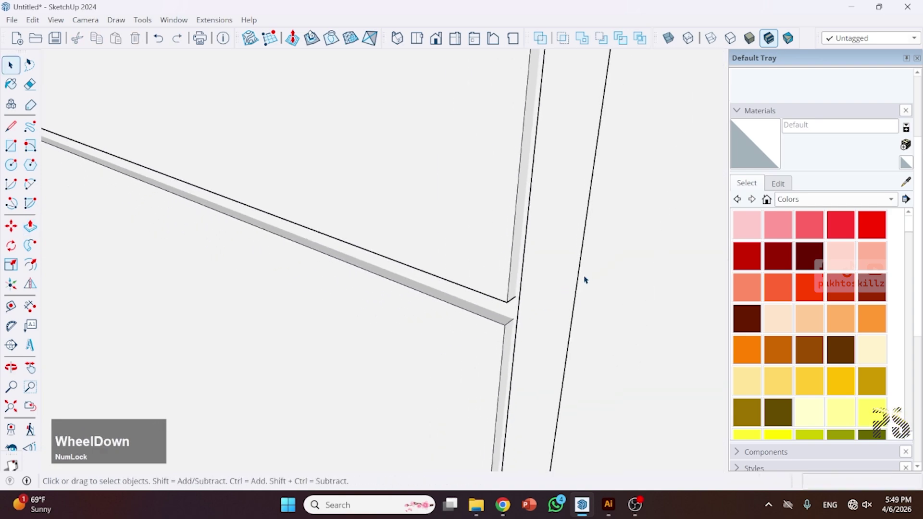
{"action": "scroll", "coordinate": [591, 293], "scroll_direction": "down", "scroll_amount": 4}
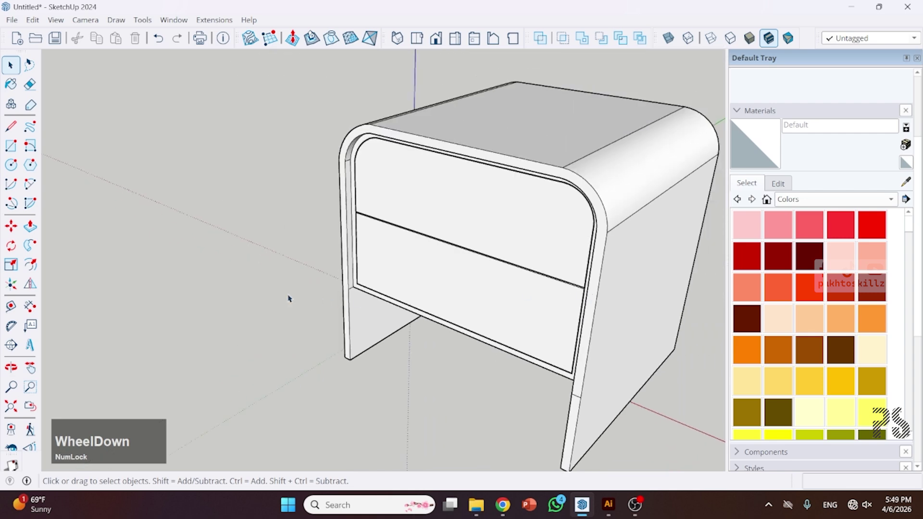
Check the drawer knobs in the reference image in Illustrator and return to the nightstand model in SketchUp.
{"action": "left_click", "coordinate": [290, 311]}
{"action": "middle_click_drag", "start_coordinate": [290, 311], "coordinate": [462, 298]}
{"action": "key", "text": "alt+Tab"}
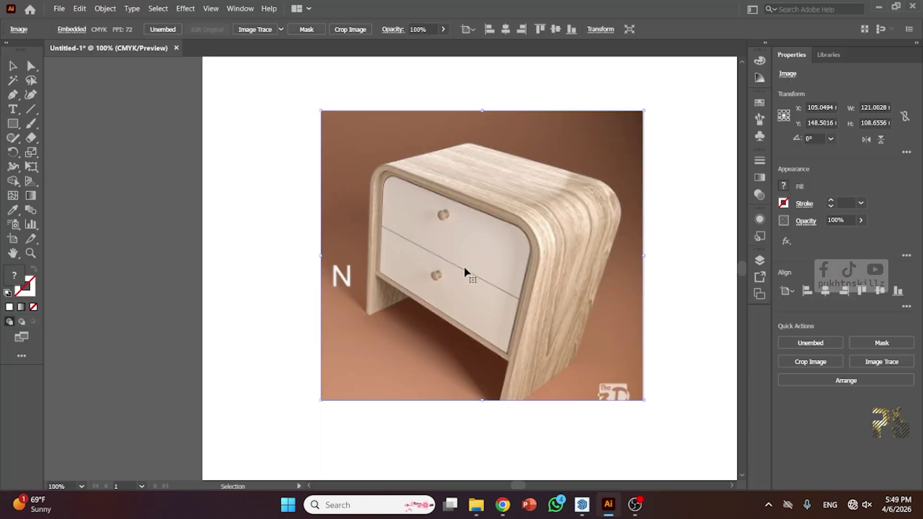
{"action": "left_click", "coordinate": [879, 8]}
{"action": "scroll", "coordinate": [331, 342], "scroll_direction": "down", "scroll_amount": 4}
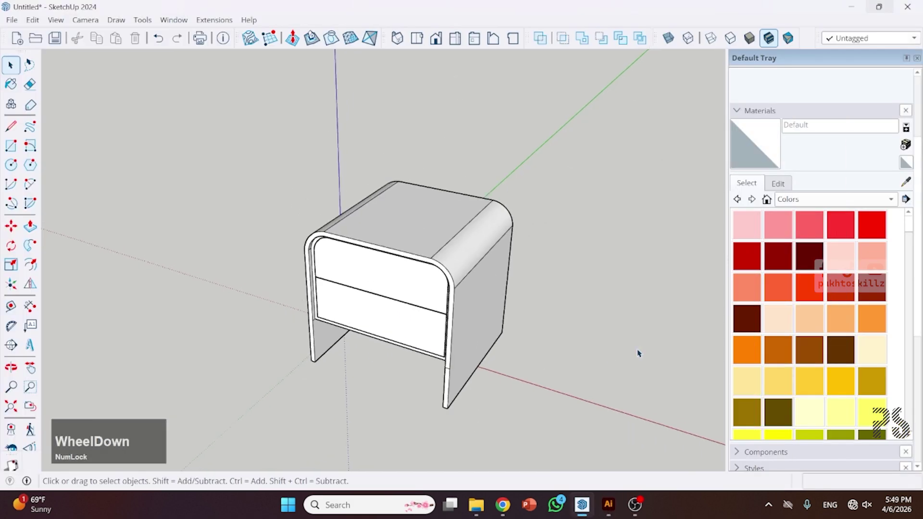
{"action": "middle_click_drag", "start_coordinate": [638, 354], "coordinate": [362, 276]}
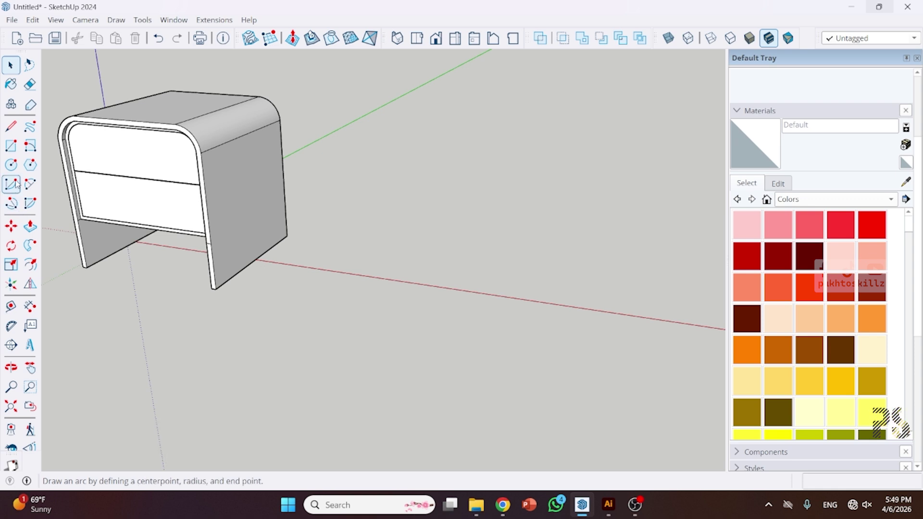
Draw a circle with a radius of about 24 cm on the ground beside the nightstand.
{"action": "left_click", "coordinate": [11, 165]}
{"action": "scroll", "coordinate": [423, 255], "scroll_direction": "up", "scroll_amount": 4}
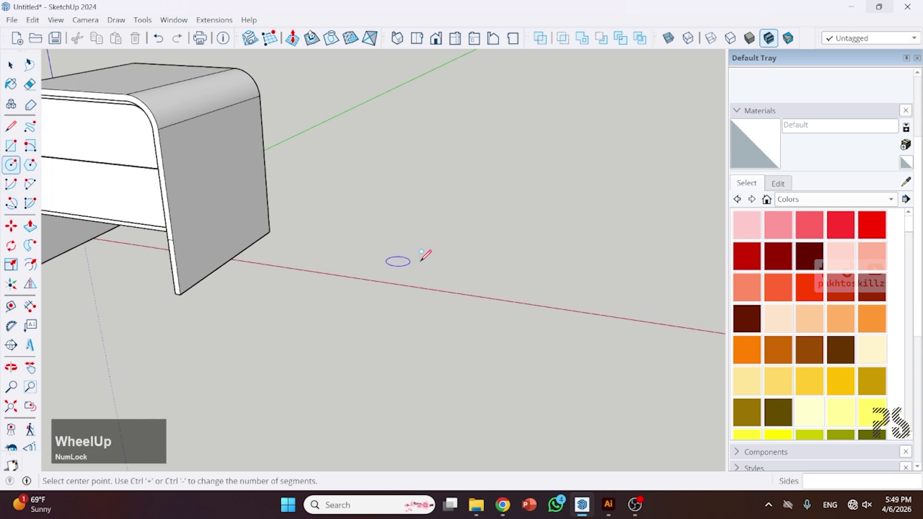
{"action": "left_click", "coordinate": [449, 249]}
{"action": "left_click", "coordinate": [454, 261]}
{"action": "middle_click_drag", "start_coordinate": [439, 249], "coordinate": [441, 333]}
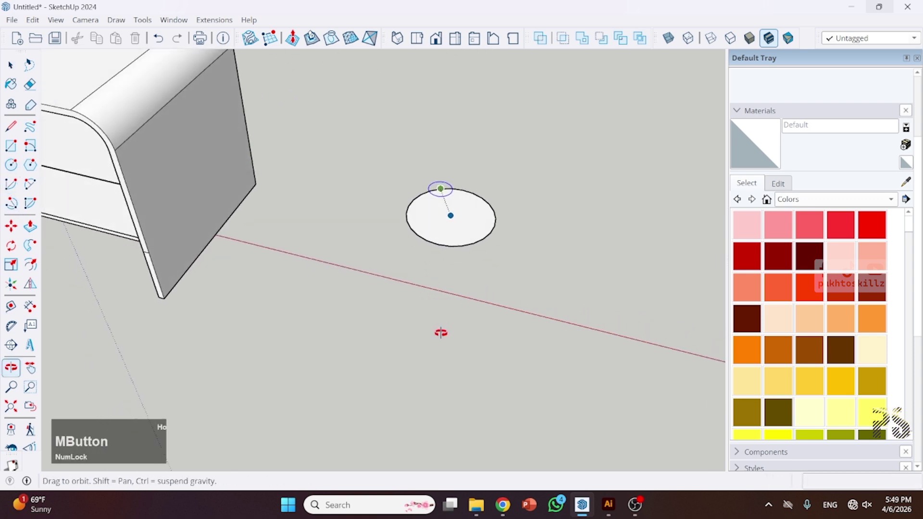
{"action": "scroll", "coordinate": [464, 217], "scroll_direction": "up", "scroll_amount": 2}
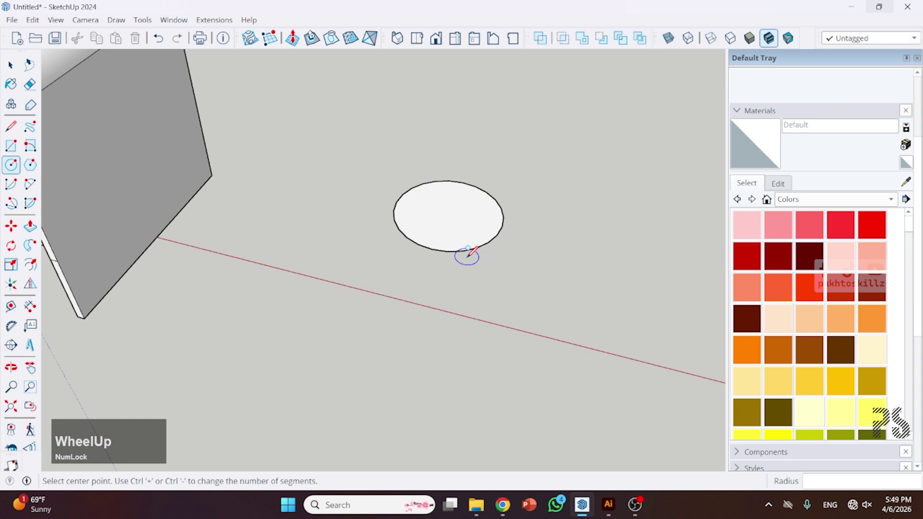
Draw a straight line from the circle's centre along the green axis, extending well past the circle's edge.
{"action": "key", "text": "a"}
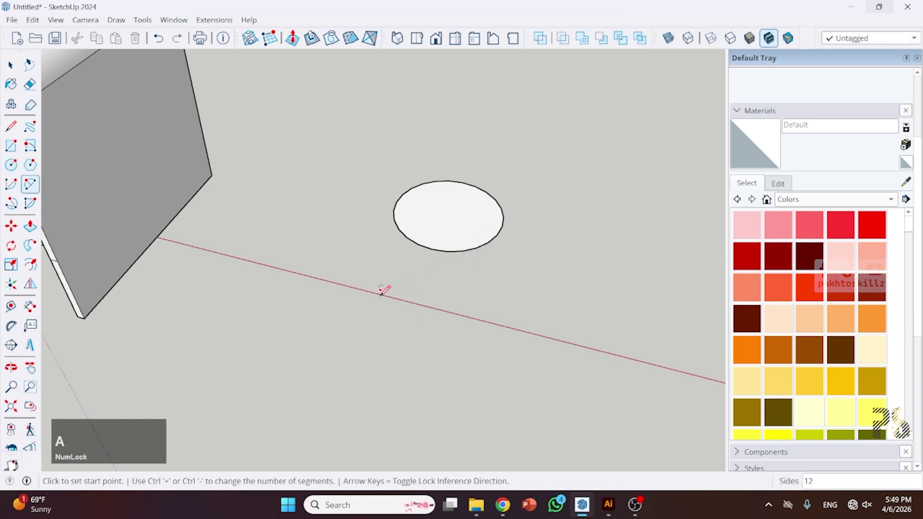
{"action": "left_click", "coordinate": [10, 126]}
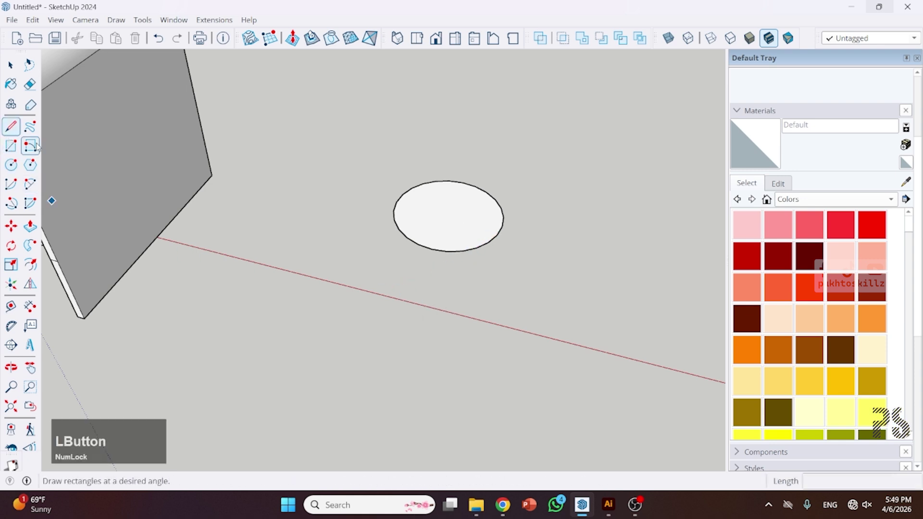
{"action": "left_click", "coordinate": [449, 212]}
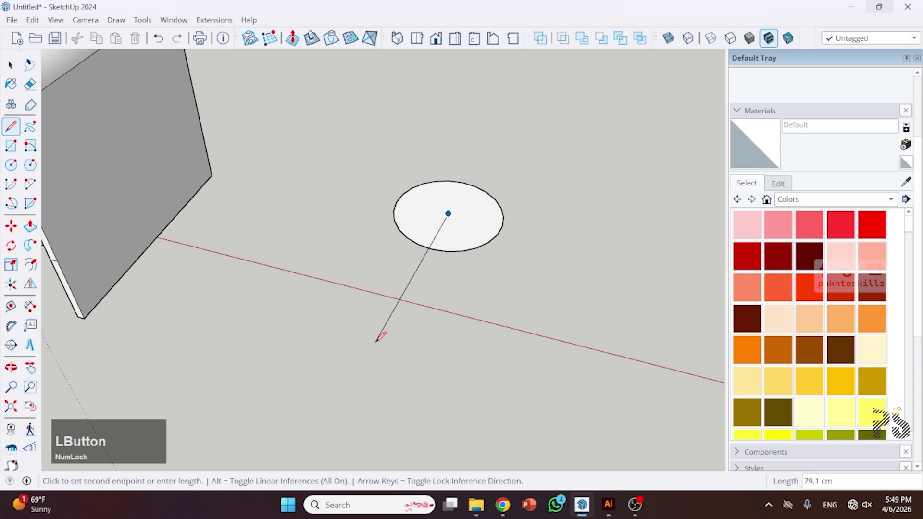
{"action": "key", "text": "space"}
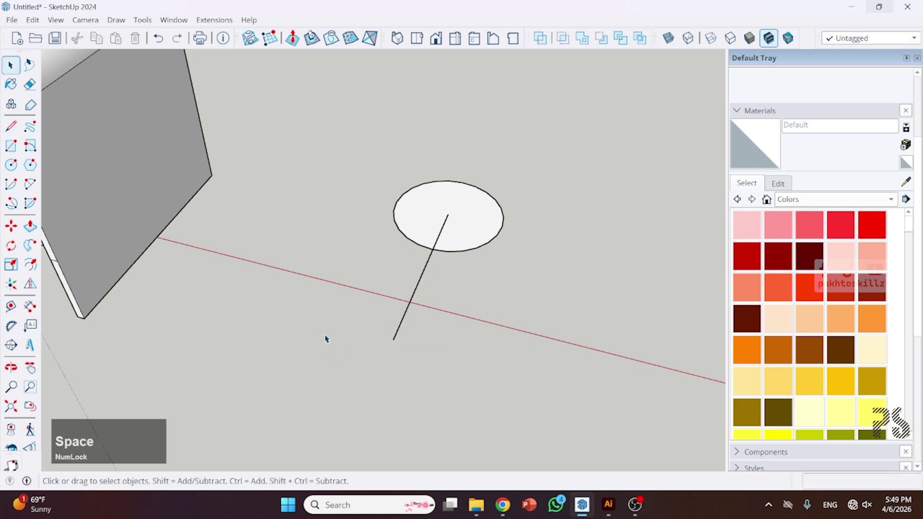
Draw a line parallel to the red axis across the centre line below the circle, extending to both sides.
{"action": "key", "text": "l"}
{"action": "left_click", "coordinate": [415, 292]}
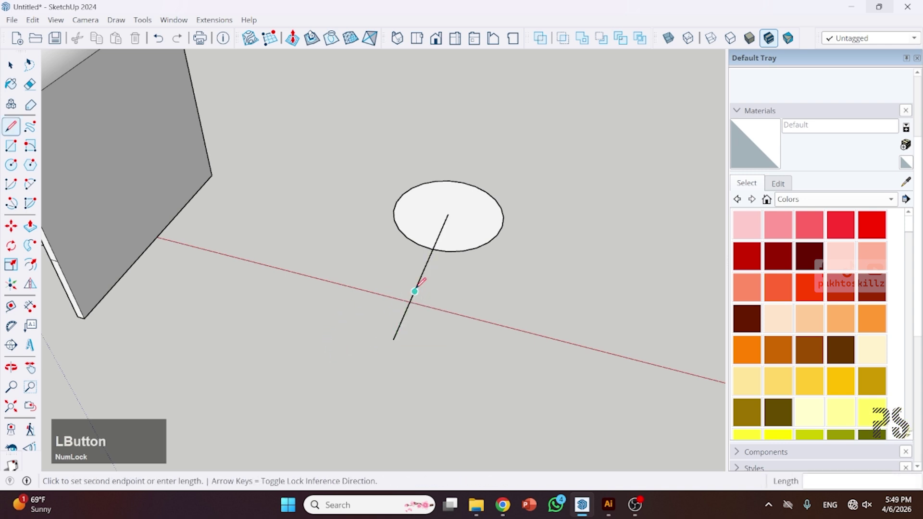
{"action": "left_click", "coordinate": [591, 336]}
{"action": "key", "text": "space"}
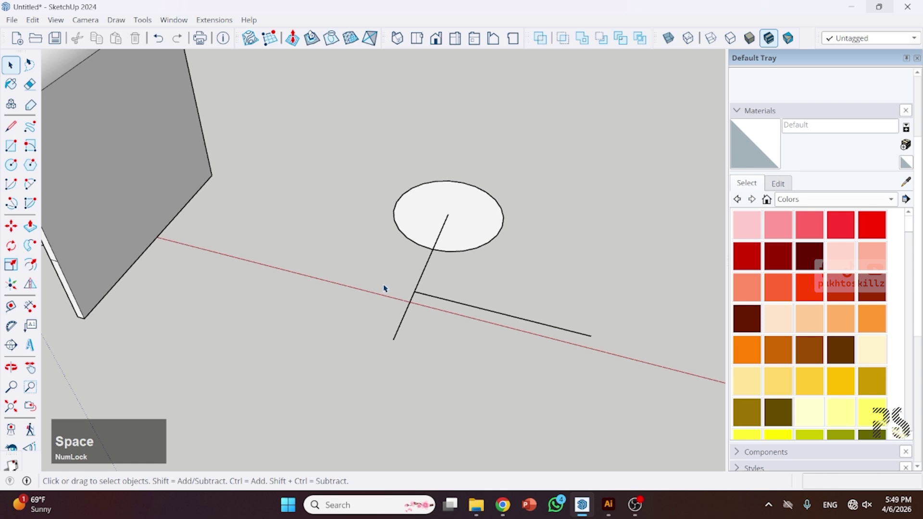
{"action": "key", "text": "l"}
{"action": "left_click", "coordinate": [414, 292]}
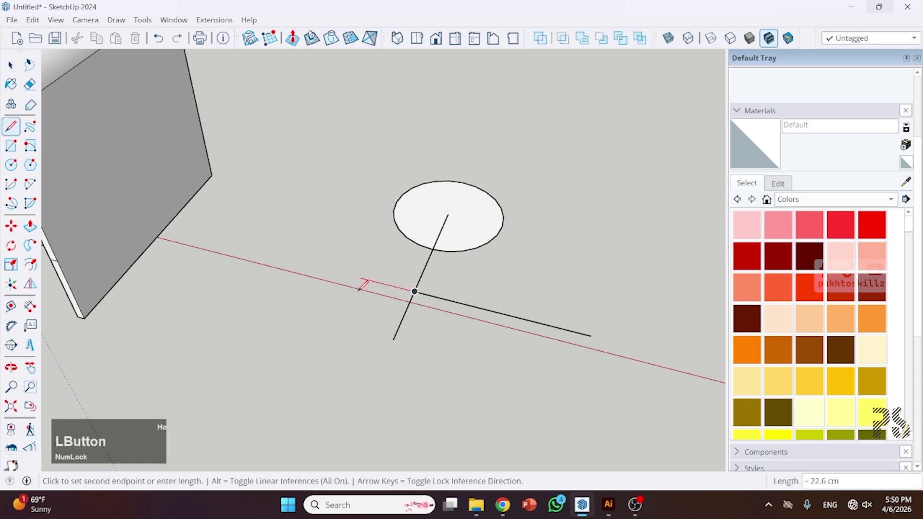
{"action": "key", "text": "Escape"}
{"action": "scroll", "coordinate": [503, 207], "scroll_direction": "up", "scroll_amount": 1}
Divide the circle with a diameter parallel to the red axis and erase the half of the circle facing the cross line.
{"action": "key", "text": "a"}
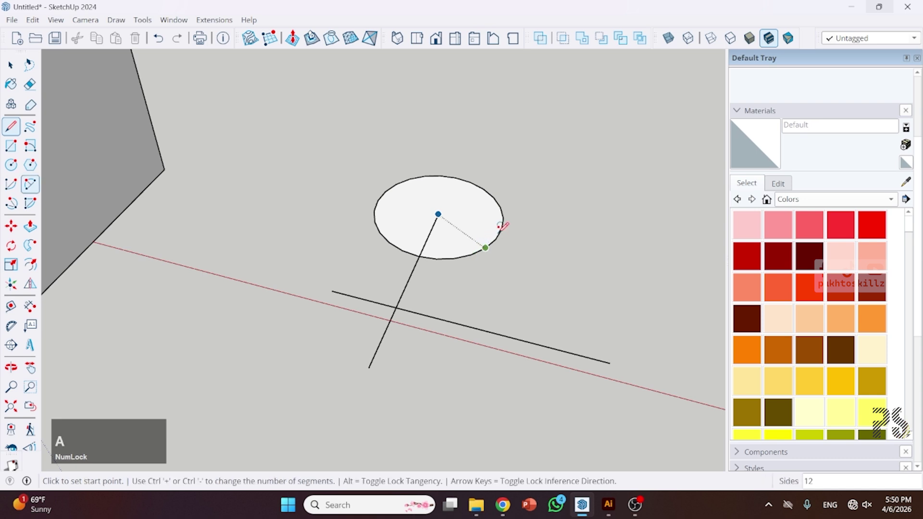
{"action": "left_click", "coordinate": [502, 229]}
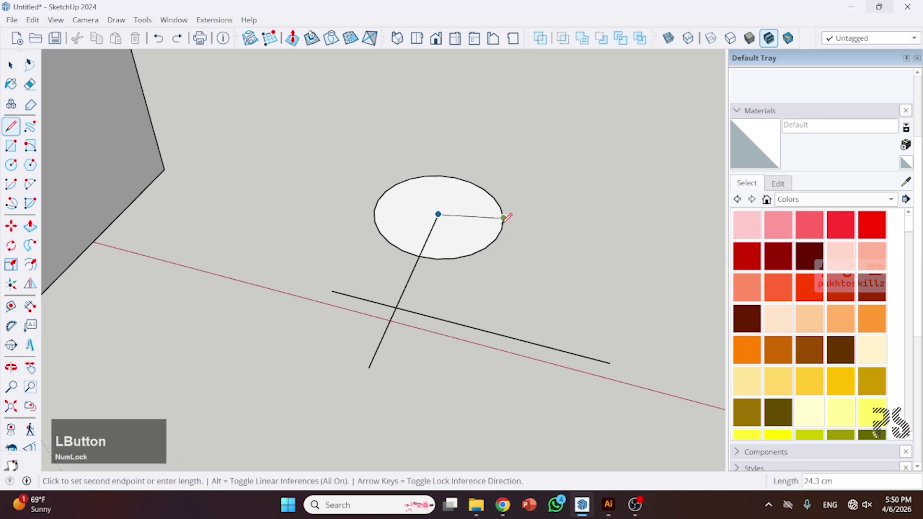
{"action": "left_click", "coordinate": [503, 224]}
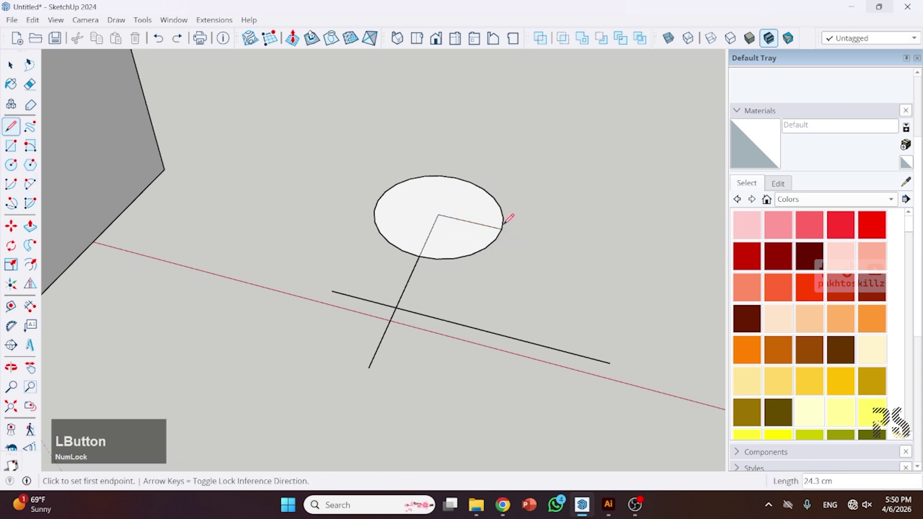
{"action": "left_click", "coordinate": [439, 213]}
{"action": "left_click", "coordinate": [377, 201]}
{"action": "key", "text": "space"}
{"action": "key", "text": "e"}
{"action": "mouse_move", "coordinate": [464, 255]}
{"action": "left_mouse_down"}
{"action": "mouse_move", "coordinate": [463, 270]}
{"action": "mouse_move", "coordinate": [390, 240]}
{"action": "left_mouse_up"}
Draw a convex arc from the diameter's outer end and a tangent concave arc down to the cross line.
{"action": "key", "text": "a"}
{"action": "left_click", "coordinate": [502, 229]}
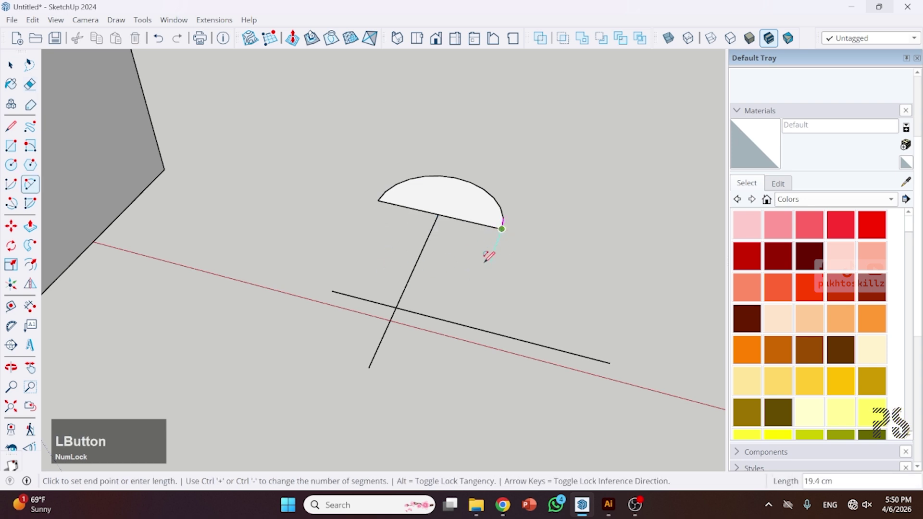
{"action": "left_click", "coordinate": [451, 282]}
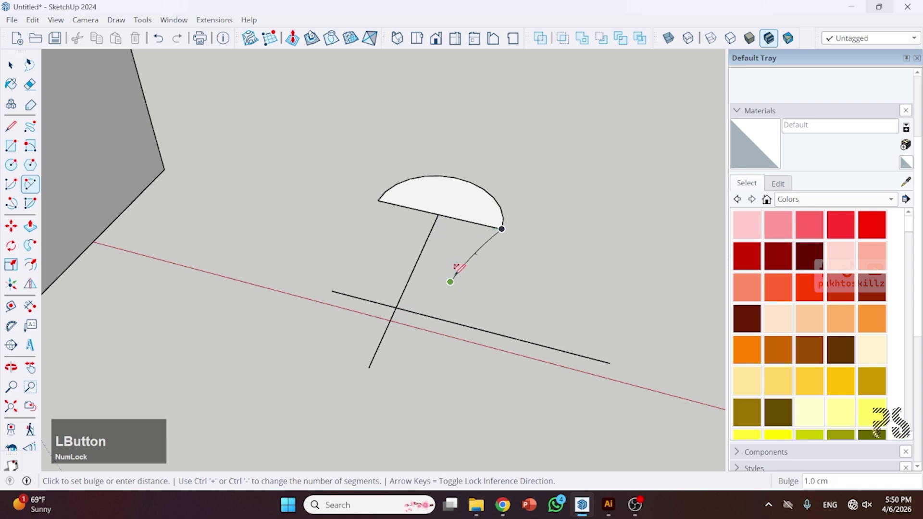
{"action": "left_click", "coordinate": [472, 268]}
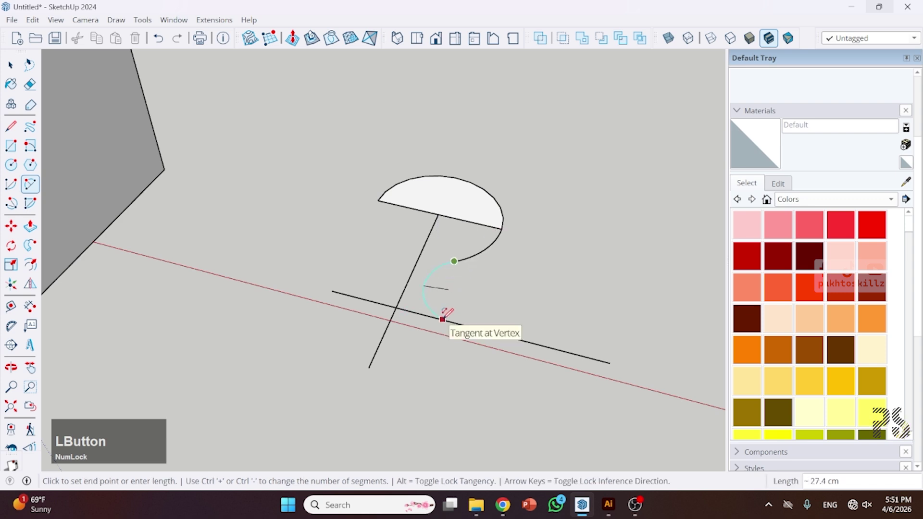
{"action": "left_click", "coordinate": [443, 318]}
{"action": "key", "text": "space"}
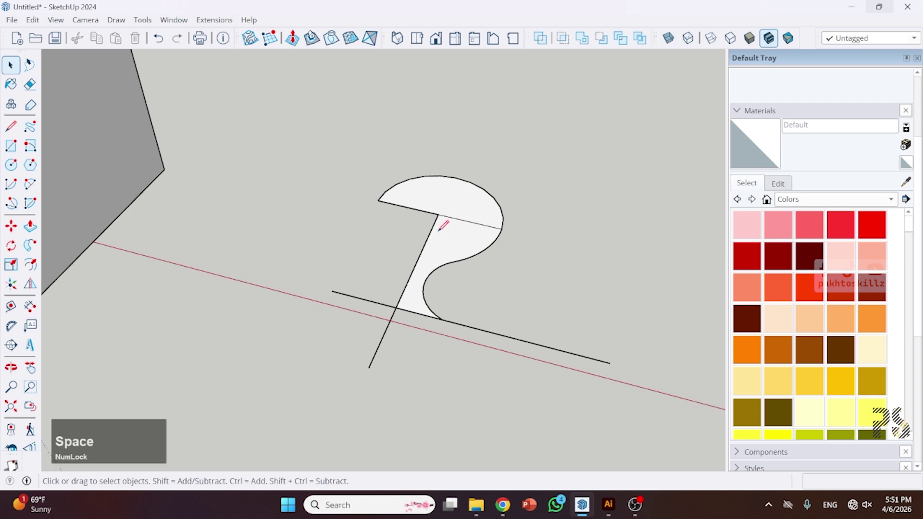
Extend the centre line through the half circle to its arc and erase the opposite half and surplus line ends around the knob profile.
{"action": "key", "text": "l"}
{"action": "left_click", "coordinate": [438, 214]}
{"action": "left_click", "coordinate": [457, 176]}
{"action": "key", "text": "space"}
{"action": "key", "text": "e"}
{"action": "left_click_drag", "start_coordinate": [417, 172], "coordinate": [383, 236]}
{"action": "left_click_drag", "start_coordinate": [375, 291], "coordinate": [328, 353]}
{"action": "left_click_drag", "start_coordinate": [520, 315], "coordinate": [384, 333]}
Erase the dividing radius line inside the knob profile, undoing the stroke that removes too much.
{"action": "mouse_move", "coordinate": [505, 174]}
{"action": "left_mouse_down"}
{"action": "mouse_move", "coordinate": [437, 264]}
{"action": "mouse_move", "coordinate": [447, 276]}
{"action": "left_mouse_up"}
{"action": "key", "text": "space"}
{"action": "key", "text": "ctrl+z"}
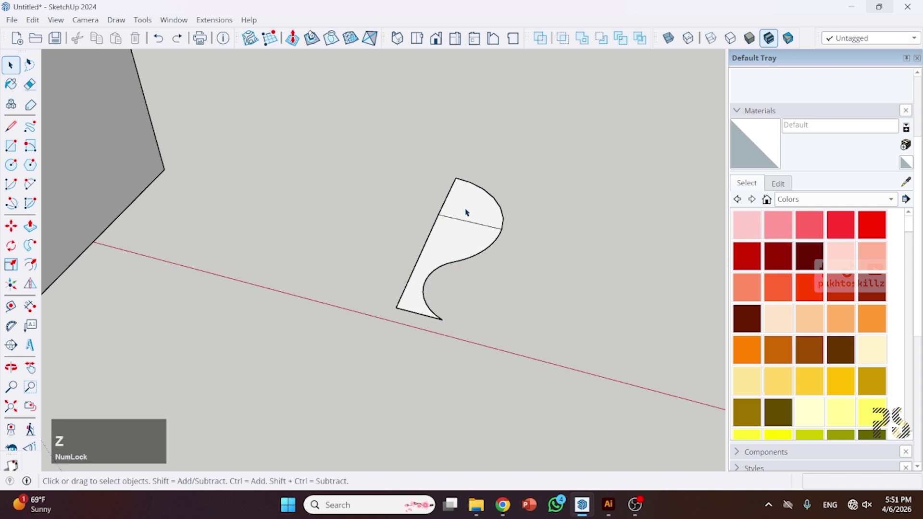
{"action": "key", "text": "e"}
{"action": "left_click_drag", "start_coordinate": [466, 206], "coordinate": [457, 221]}
{"action": "key", "text": "space"}
{"action": "scroll", "coordinate": [452, 268], "scroll_direction": "down", "scroll_amount": 2}
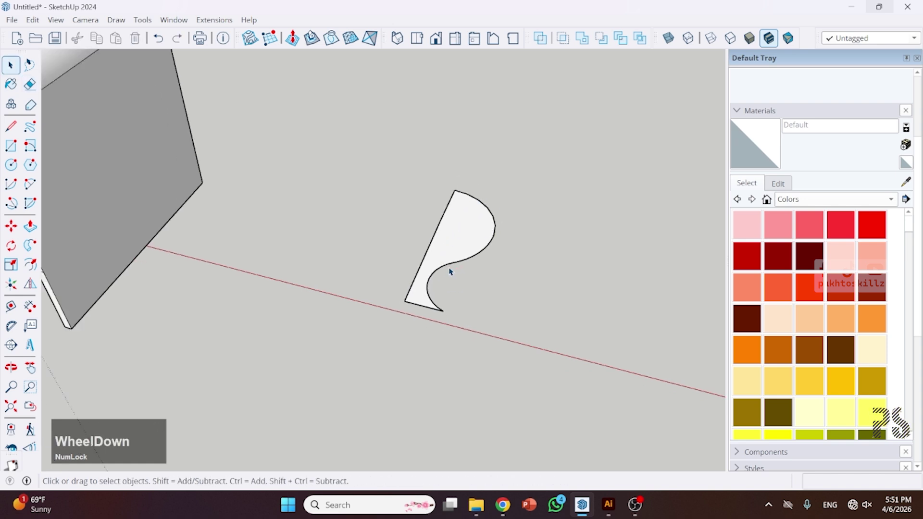
{"action": "scroll", "coordinate": [423, 307], "scroll_direction": "up", "scroll_amount": 2}
{"action": "scroll", "coordinate": [466, 295], "scroll_direction": "down", "scroll_amount": 2}
Rotate the whole flat knob profile 90° about the red axis so it stands upright.
{"action": "left_click", "coordinate": [529, 161]}
{"action": "left_click_drag", "start_coordinate": [529, 161], "coordinate": [388, 319]}
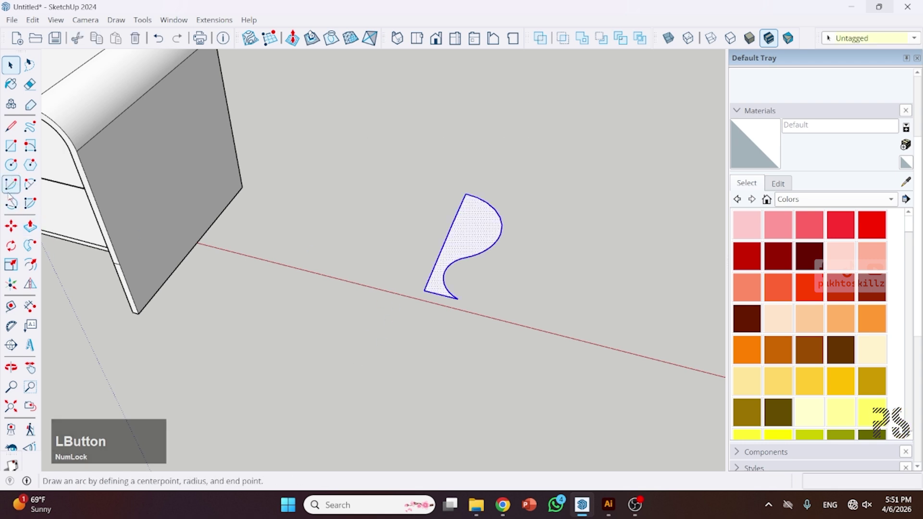
{"action": "left_click", "coordinate": [13, 247]}
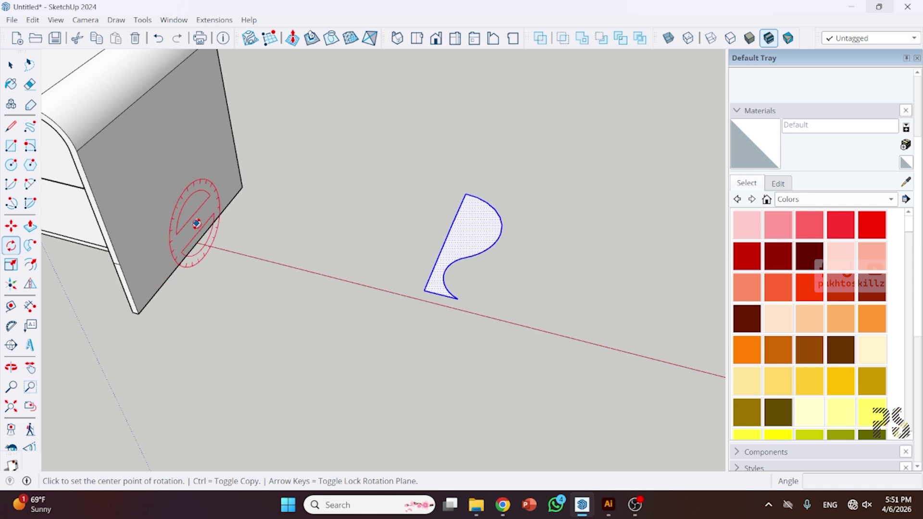
{"action": "left_click", "coordinate": [196, 224]}
{"action": "left_click", "coordinate": [341, 179]}
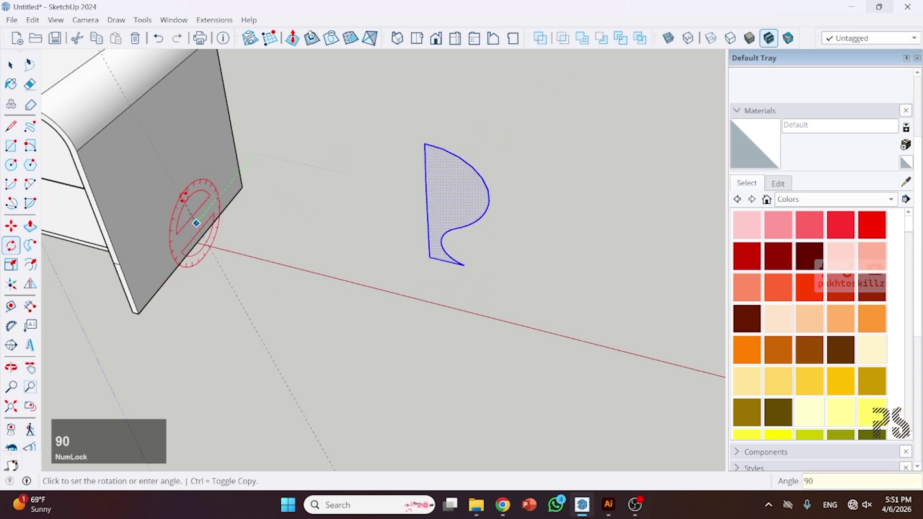
{"action": "key", "text": "Return"}
{"action": "key", "text": "space"}
Draw a horizontal circle of about 10.5 cm radius centred on the lower end of the profile's straight edge.
{"action": "middle_click_drag", "start_coordinate": [490, 282], "coordinate": [3, 350]}
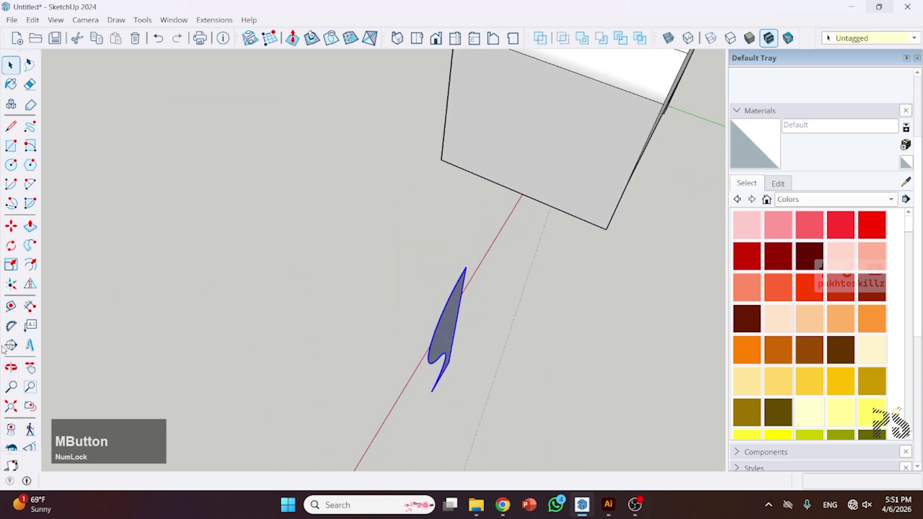
{"action": "middle_click_drag", "start_coordinate": [309, 364], "coordinate": [529, 312]}
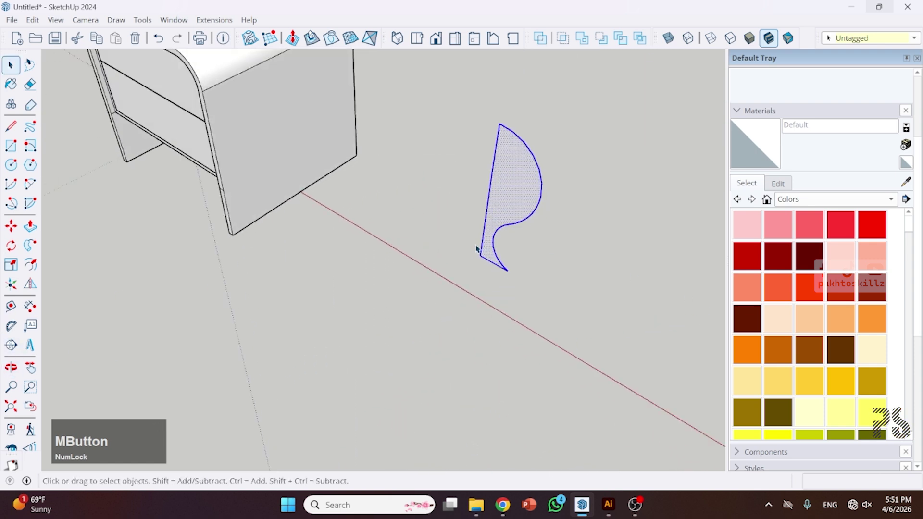
{"action": "scroll", "coordinate": [449, 305], "scroll_direction": "up", "scroll_amount": 3}
{"action": "middle_click_drag", "start_coordinate": [449, 304], "coordinate": [583, 305]}
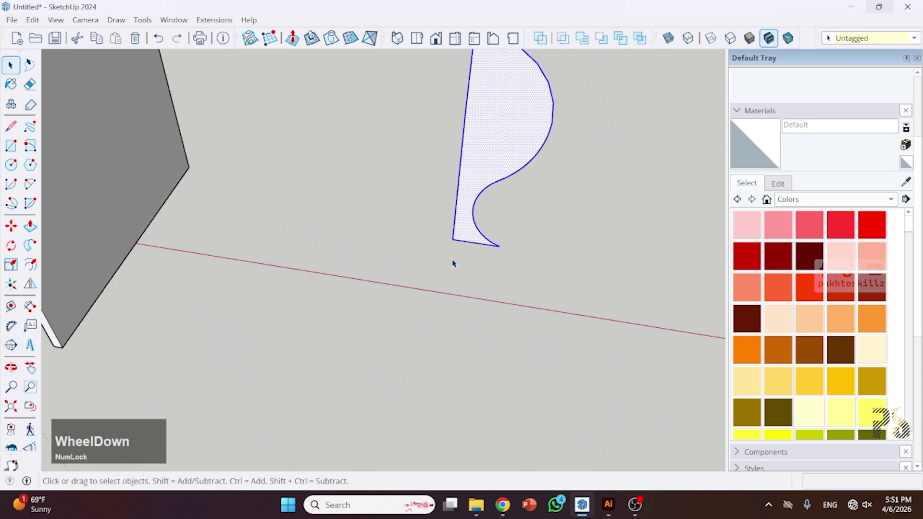
{"action": "key", "text": "c"}
{"action": "left_click", "coordinate": [453, 239]}
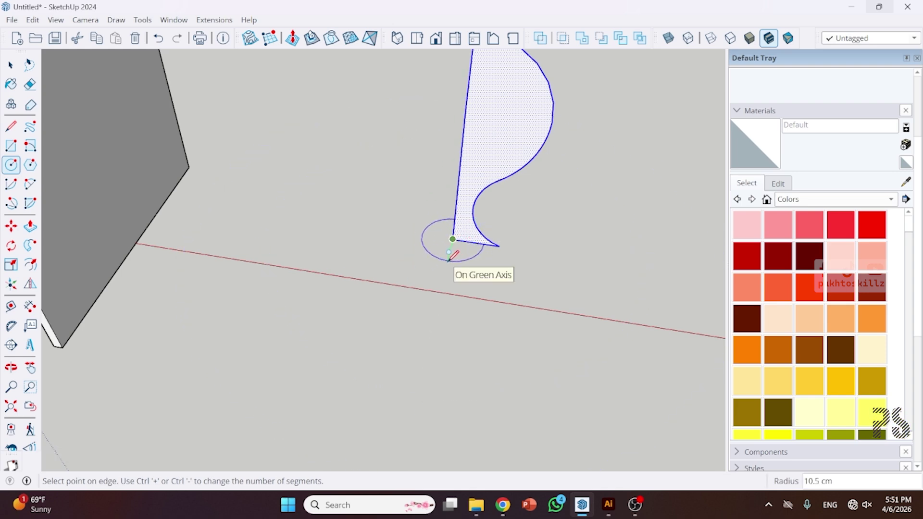
{"action": "left_click", "coordinate": [448, 260]}
{"action": "key", "text": "space"}
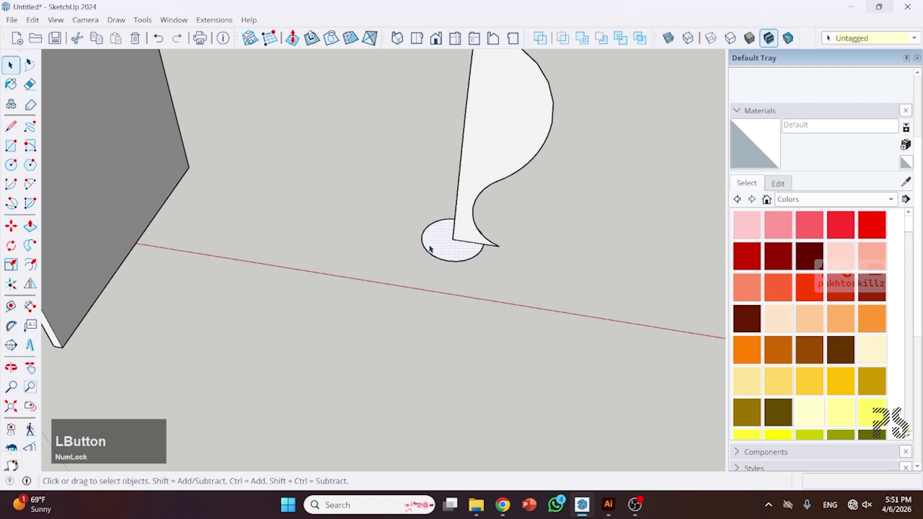
Try revolving the knob profile around the circle with Follow Me, and undo it.
{"action": "left_click", "coordinate": [29, 245]}
{"action": "left_click", "coordinate": [514, 150]}
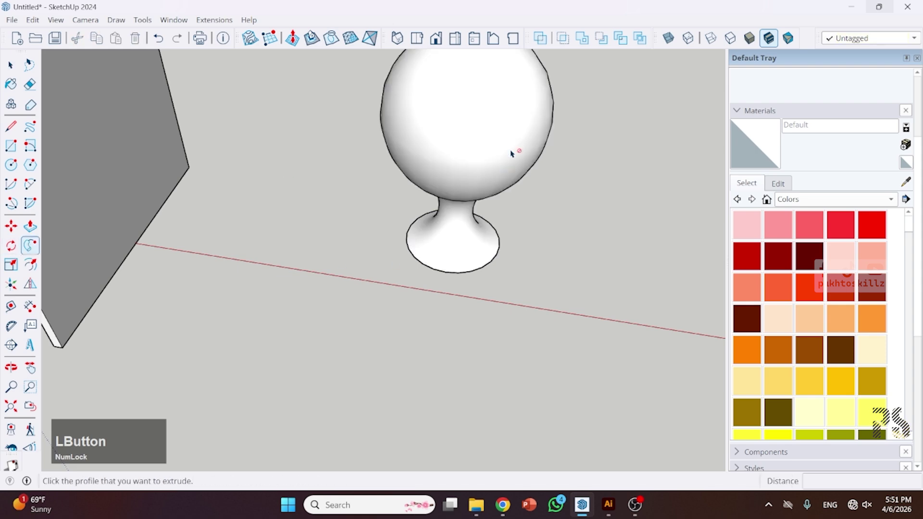
{"action": "scroll", "coordinate": [479, 312], "scroll_direction": "down", "scroll_amount": 2}
{"action": "middle_click_drag", "start_coordinate": [479, 311], "coordinate": [565, 254]}
{"action": "scroll", "coordinate": [565, 254], "scroll_direction": "up", "scroll_amount": 1}
{"action": "key", "text": "ctrl+z"}
Draw a line across the upper part of the knob profile from its straight edge to the arc and erase the cap above it.
{"action": "middle_click_drag", "start_coordinate": [480, 212], "coordinate": [466, 185]}
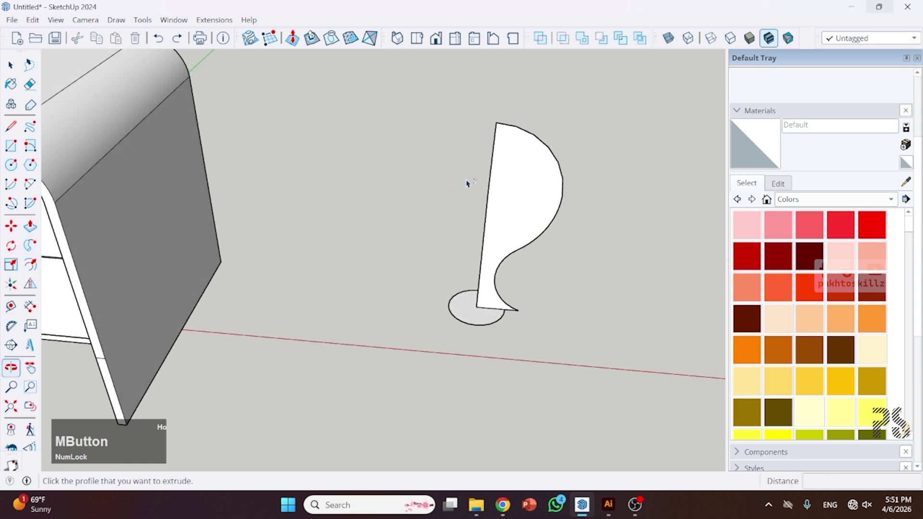
{"action": "scroll", "coordinate": [541, 171], "scroll_direction": "up", "scroll_amount": 1}
{"action": "middle_click_drag", "start_coordinate": [548, 132], "coordinate": [489, 189]}
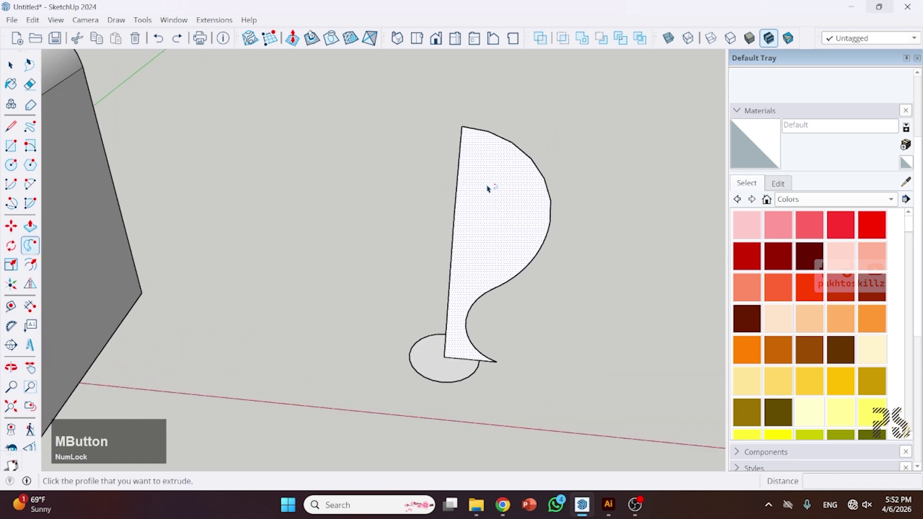
{"action": "key", "text": "l"}
{"action": "left_click", "coordinate": [459, 156]}
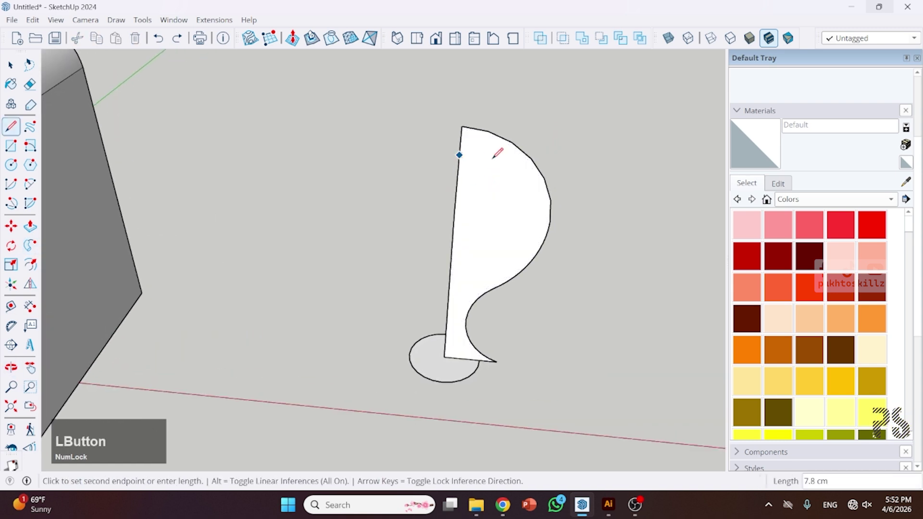
{"action": "left_click", "coordinate": [531, 158]}
{"action": "key", "text": "space"}
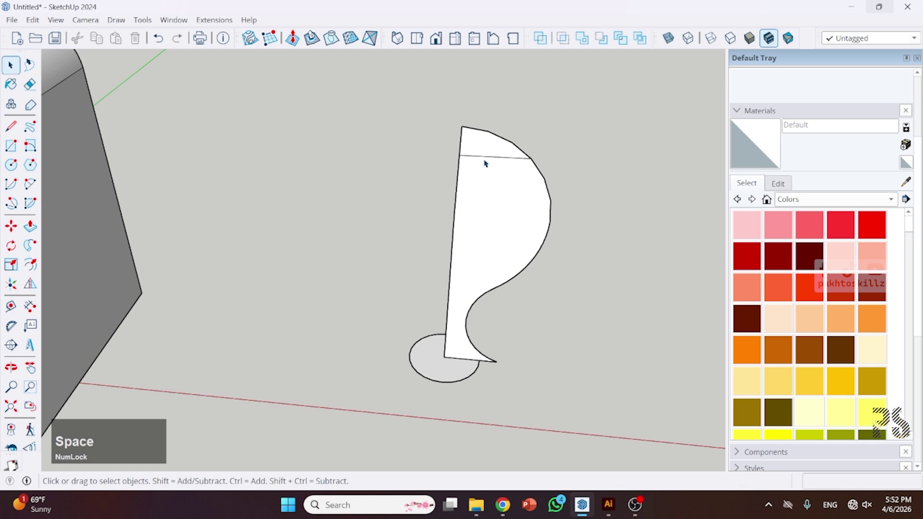
{"action": "key", "text": "e"}
{"action": "left_click", "coordinate": [485, 128]}
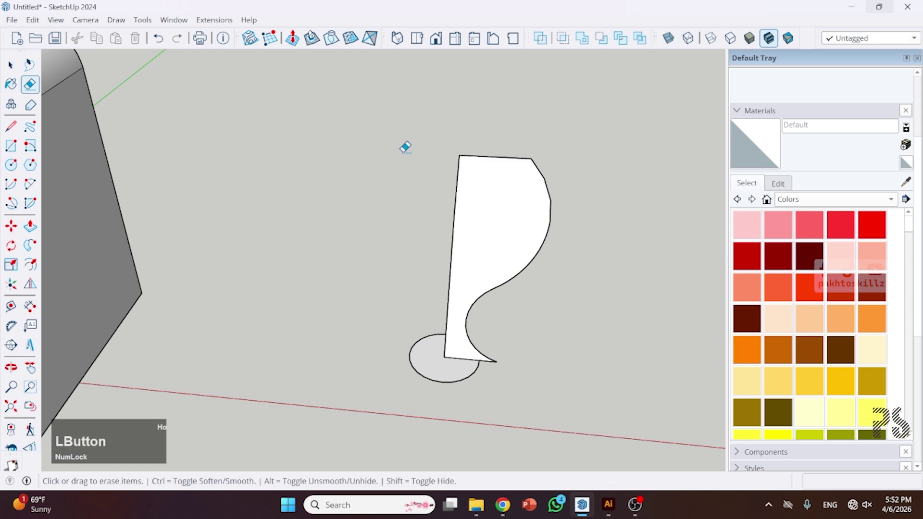
{"action": "key", "text": "space"}
Round the profile's upper outer corner with an arc and erase the leftover sharp corner.
{"action": "key", "text": "a"}
{"action": "left_click", "coordinate": [503, 157]}
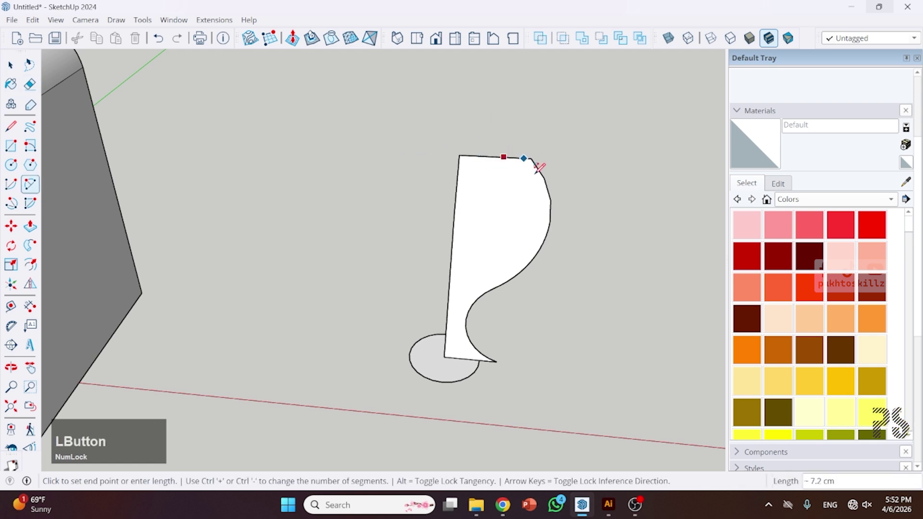
{"action": "double_click", "coordinate": [545, 177]}
{"action": "key", "text": "space"}
{"action": "scroll", "coordinate": [538, 163], "scroll_direction": "up", "scroll_amount": 2}
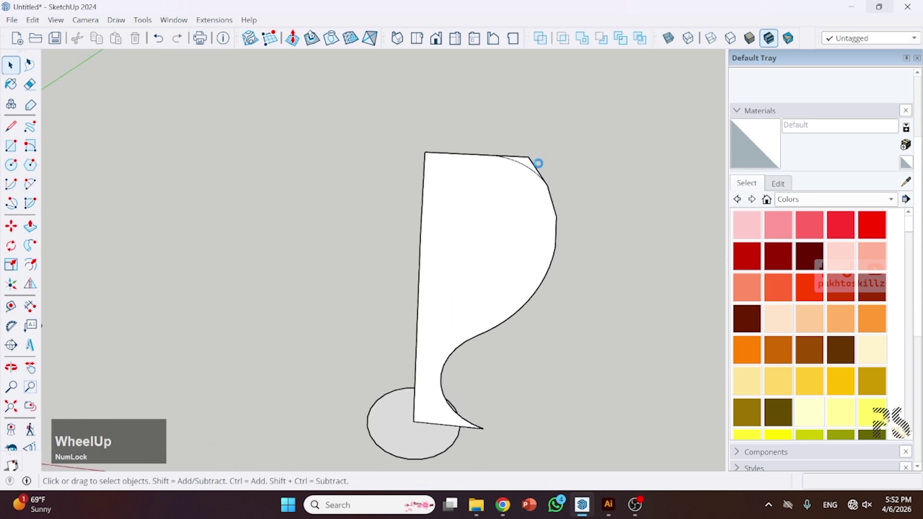
{"action": "key", "text": "e"}
{"action": "mouse_move", "coordinate": [539, 167]}
{"action": "left_mouse_down"}
{"action": "mouse_move", "coordinate": [529, 154]}
{"action": "mouse_move", "coordinate": [556, 159]}
{"action": "left_mouse_up"}
{"action": "key", "text": "space"}
{"action": "scroll", "coordinate": [556, 159], "scroll_direction": "down", "scroll_amount": 3}
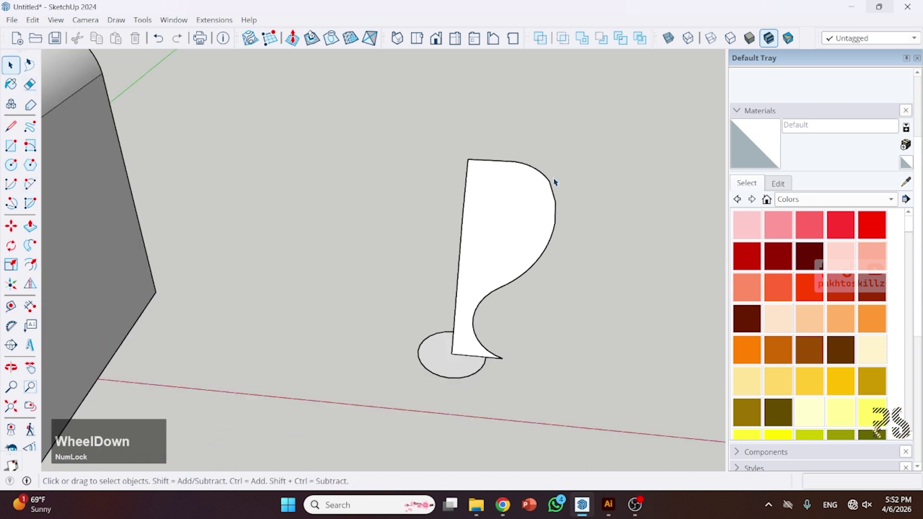
Revolve the flattened knob profile around the circle with Follow Me to form the solid knob.
{"action": "mouse_move", "coordinate": [552, 182]}
{"action": "middle_mouse_down"}
{"action": "mouse_move", "coordinate": [512, 269]}
{"action": "mouse_move", "coordinate": [514, 248]}
{"action": "middle_mouse_up"}
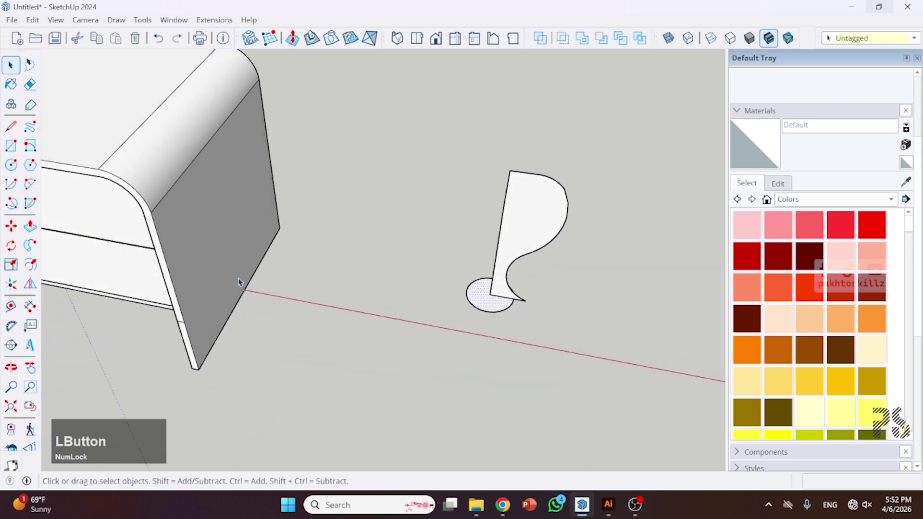
{"action": "left_click", "coordinate": [30, 245]}
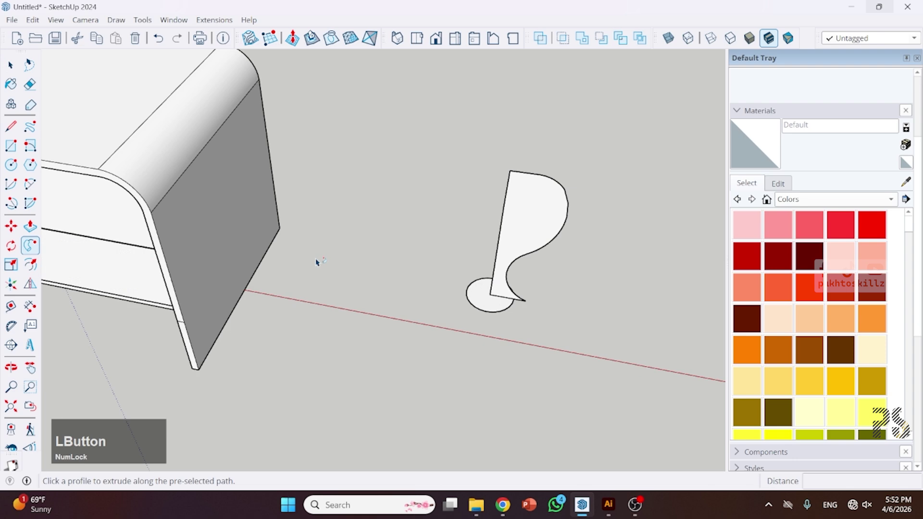
{"action": "left_click", "coordinate": [531, 225]}
{"action": "middle_click_drag", "start_coordinate": [531, 224], "coordinate": [479, 266]}
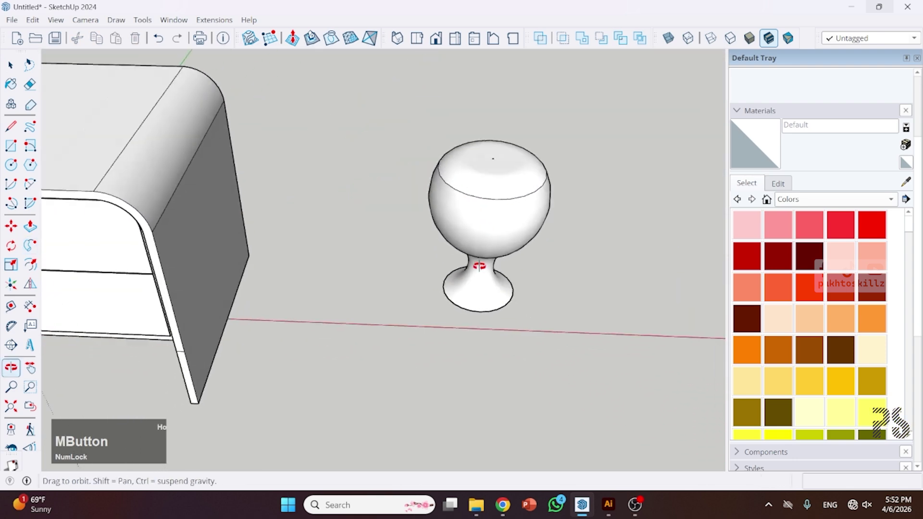
{"action": "key", "text": "space"}
Select the entire knob and rotate it 90° about the red axis so its round head faces forward.
{"action": "triple_click", "coordinate": [530, 253]}
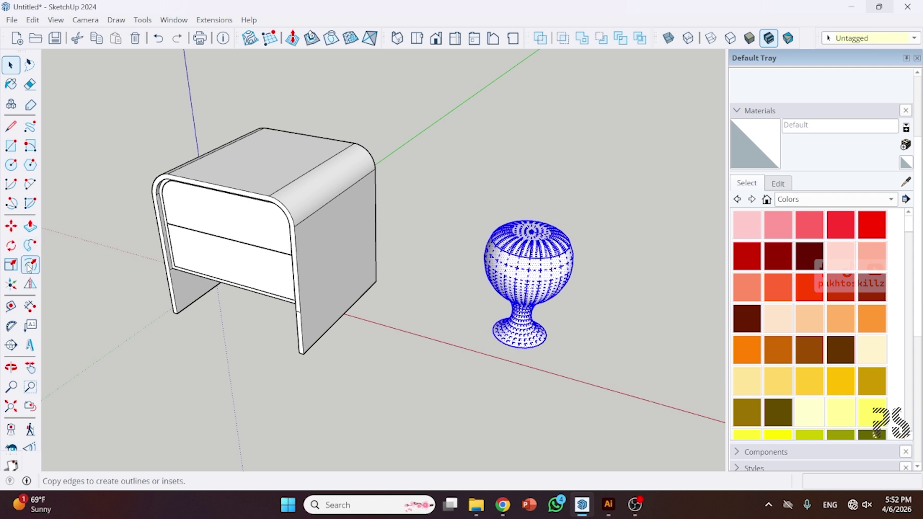
{"action": "left_click", "coordinate": [11, 245]}
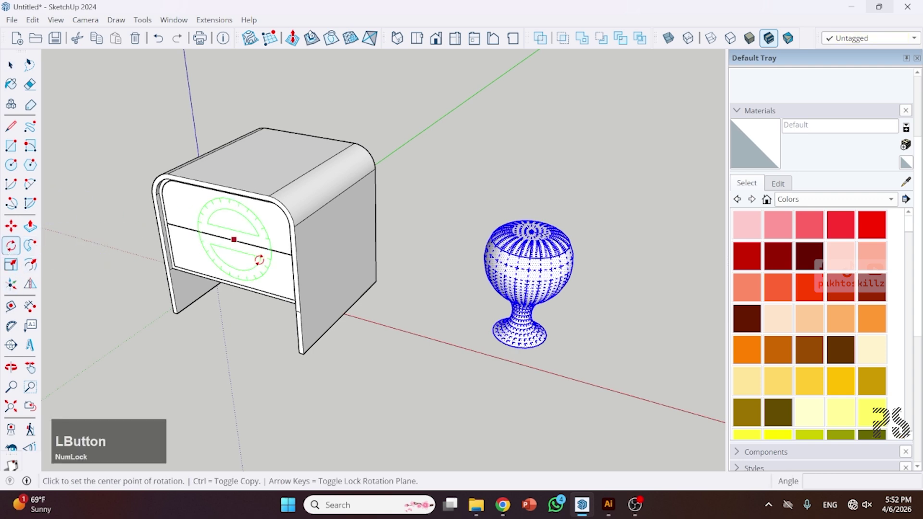
{"action": "left_click", "coordinate": [331, 256]}
{"action": "left_click", "coordinate": [476, 189]}
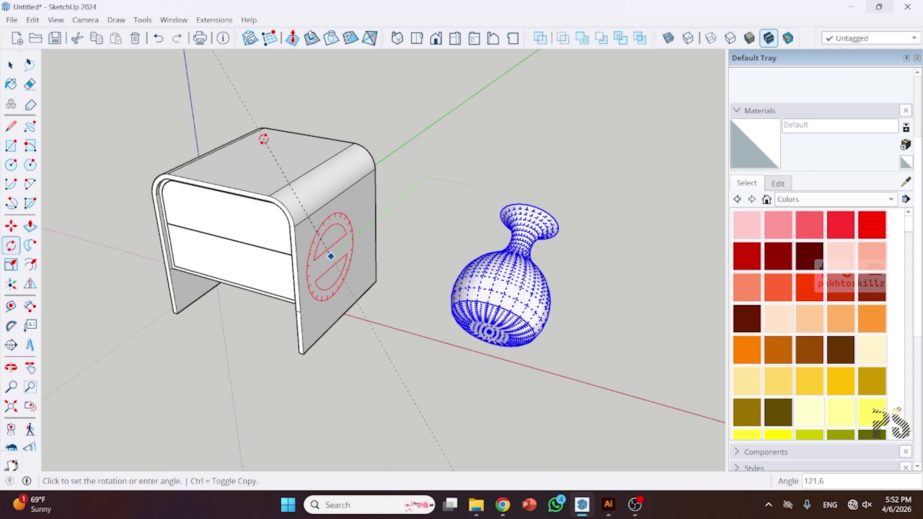
{"action": "type", "text": "90.0"}
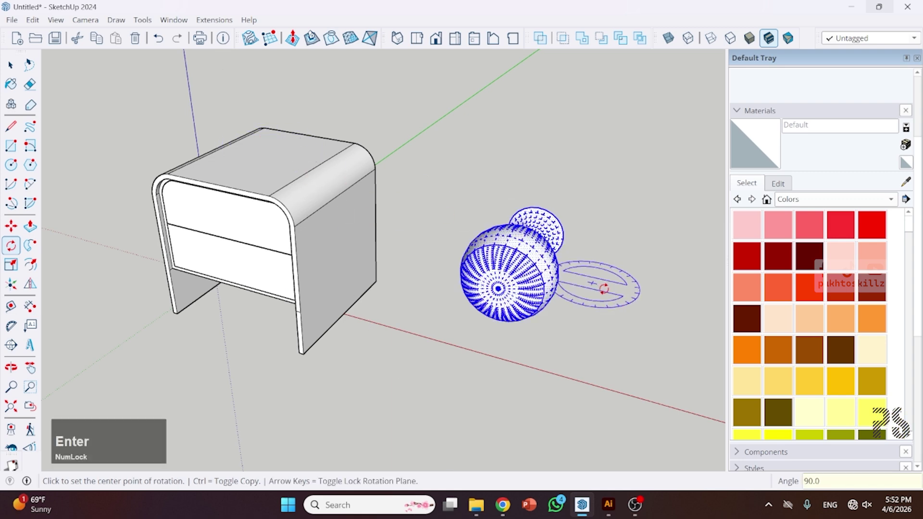
{"action": "key", "text": "space"}
Scale the knob down uniformly from a corner to a size that suits the drawers.
{"action": "scroll", "coordinate": [579, 309], "scroll_direction": "down", "scroll_amount": 2}
{"action": "scroll", "coordinate": [474, 302], "scroll_direction": "up", "scroll_amount": 2}
{"action": "scroll", "coordinate": [578, 310], "scroll_direction": "up", "scroll_amount": 1}
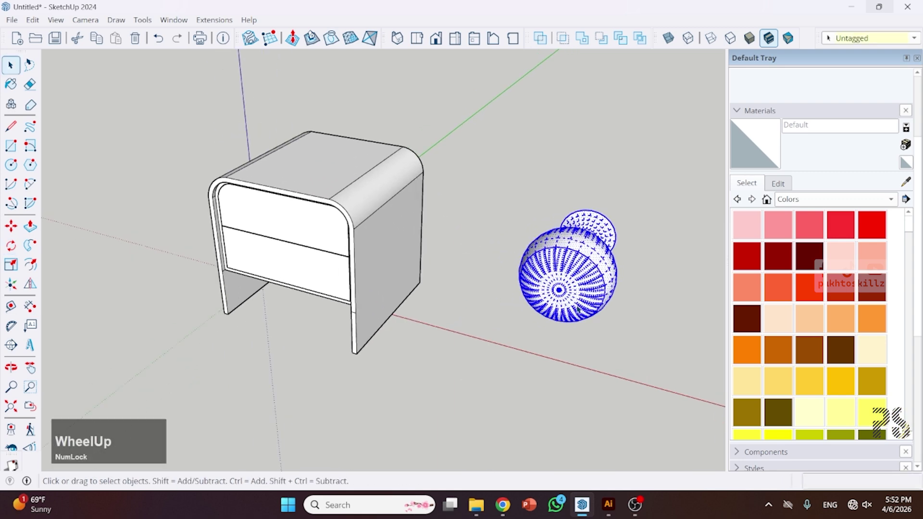
{"action": "left_click", "coordinate": [11, 265]}
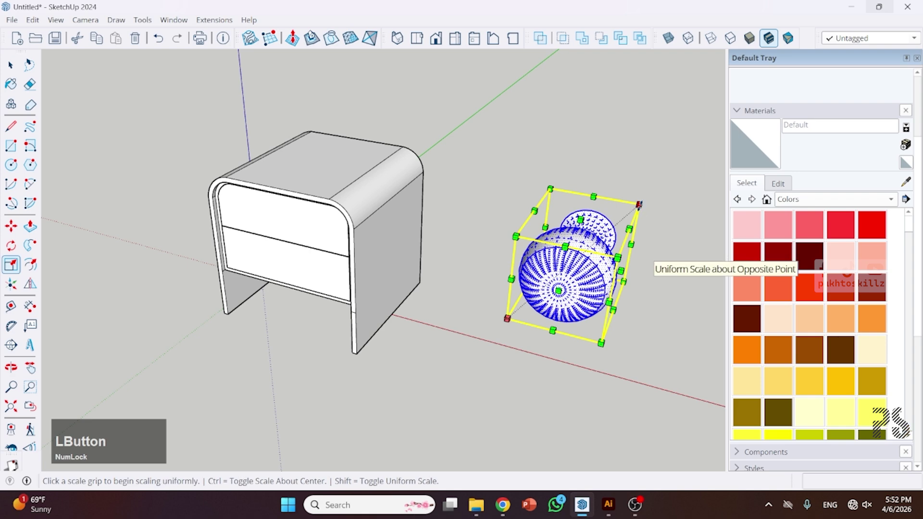
{"action": "left_click_drag", "start_coordinate": [639, 205], "coordinate": [529, 310]}
{"action": "scroll", "coordinate": [567, 317], "scroll_direction": "up", "scroll_amount": 2}
{"action": "scroll", "coordinate": [567, 318], "scroll_direction": "up", "scroll_amount": 4}
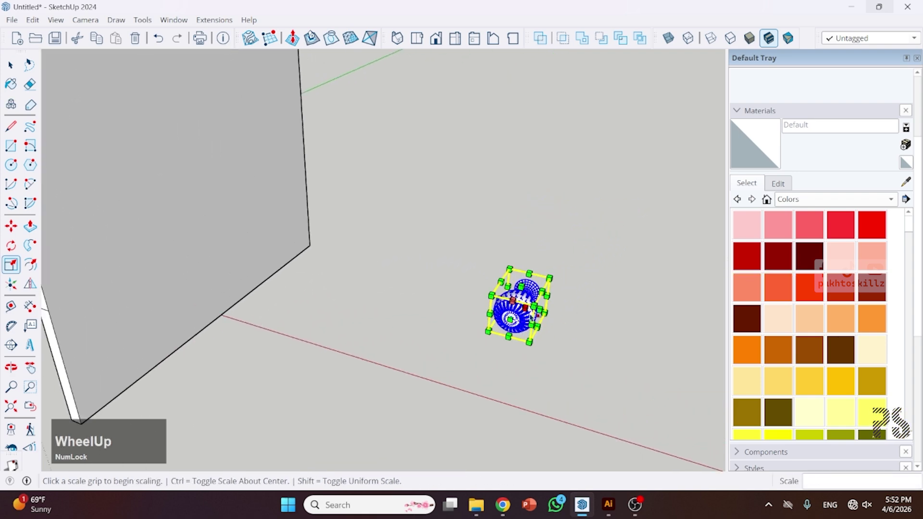
{"action": "key", "text": "space"}
Move the knob by a point on its base to the floor area in front of the nightstand.
{"action": "middle_click_drag", "start_coordinate": [567, 318], "coordinate": [389, 426]}
{"action": "scroll", "coordinate": [387, 414], "scroll_direction": "up", "scroll_amount": 2}
{"action": "key", "text": "m"}
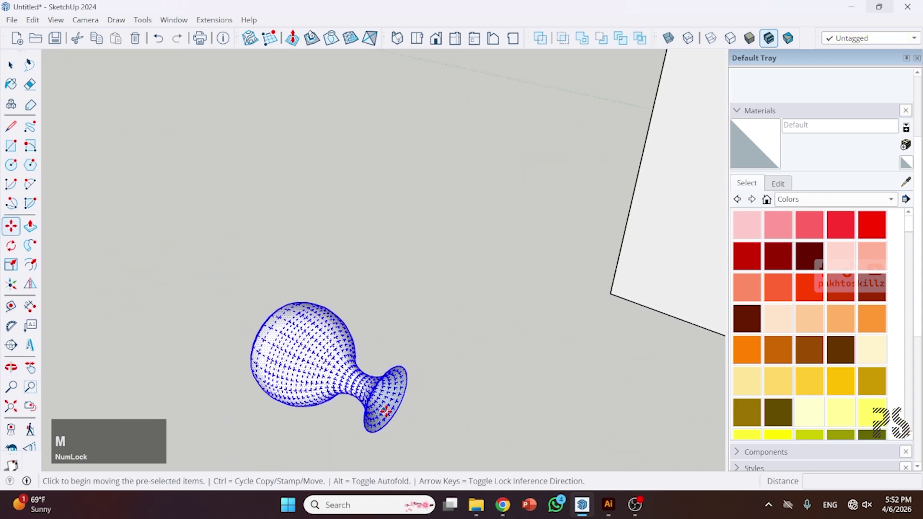
{"action": "left_click", "coordinate": [380, 393]}
{"action": "scroll", "coordinate": [329, 313], "scroll_direction": "down", "scroll_amount": 3}
{"action": "scroll", "coordinate": [382, 309], "scroll_direction": "up", "scroll_amount": 2}
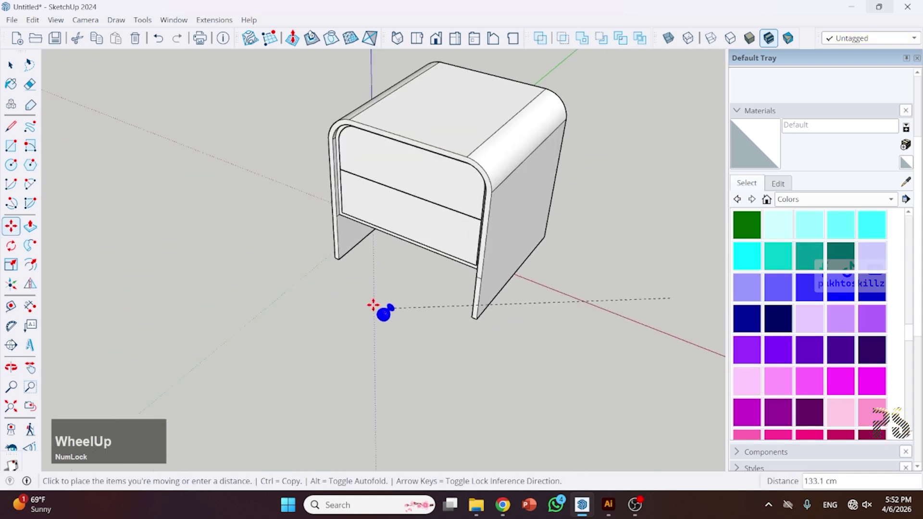
{"action": "left_click", "coordinate": [371, 295]}
{"action": "scroll", "coordinate": [368, 200], "scroll_direction": "up", "scroll_amount": 2}
{"action": "key", "text": "space"}
Draw a vertical centre line about 59.6 cm long across both drawer fronts, from the upper edge's midpoint to the lower edge.
{"action": "middle_click_drag", "start_coordinate": [367, 200], "coordinate": [419, 155]}
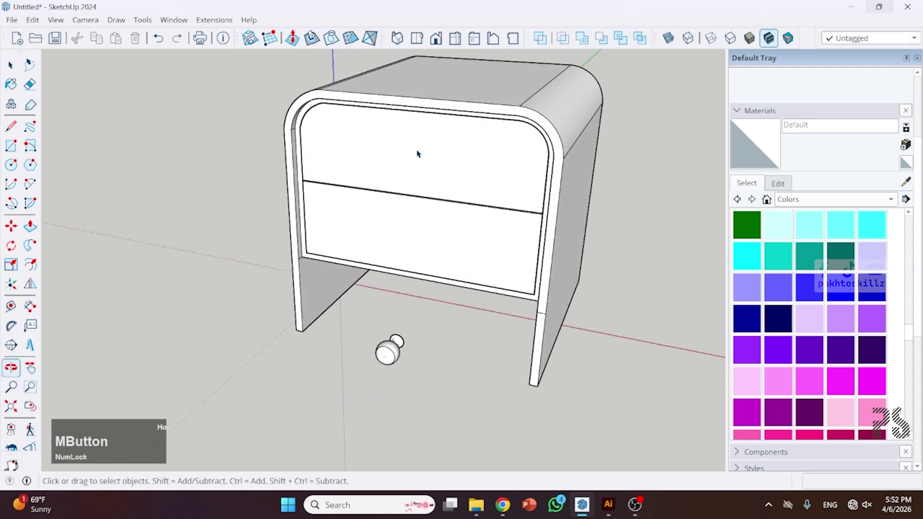
{"action": "scroll", "coordinate": [397, 218], "scroll_direction": "up", "scroll_amount": 3}
{"action": "key", "text": "l"}
{"action": "scroll", "coordinate": [435, 91], "scroll_direction": "up", "scroll_amount": 4}
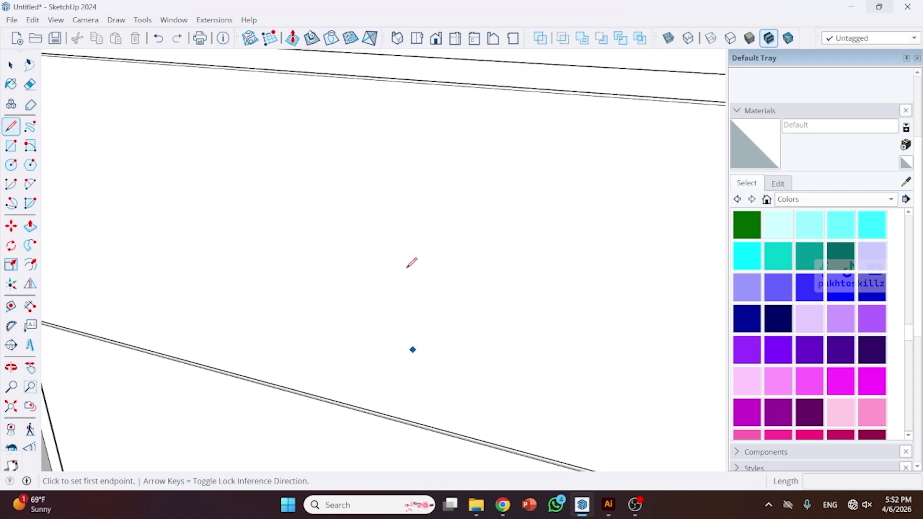
{"action": "left_click", "coordinate": [385, 79]}
{"action": "scroll", "coordinate": [487, 202], "scroll_direction": "down", "scroll_amount": 3}
{"action": "scroll", "coordinate": [464, 336], "scroll_direction": "up", "scroll_amount": 2}
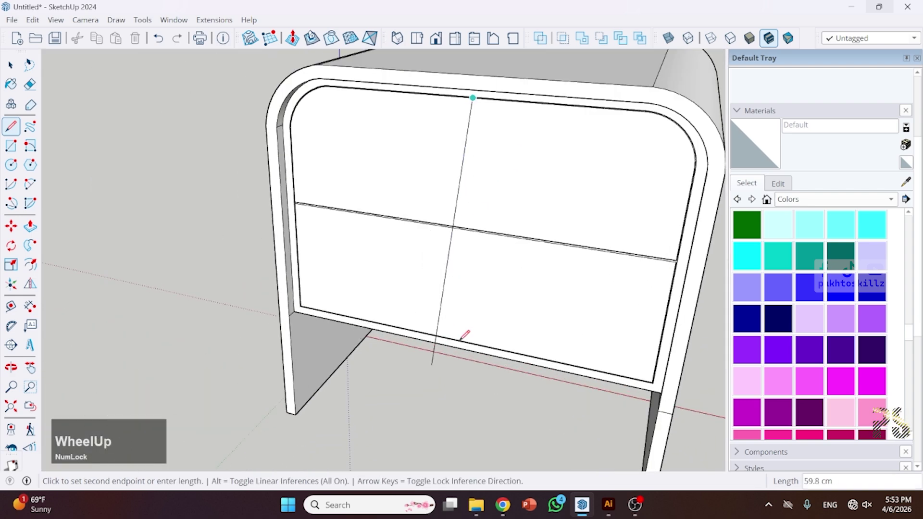
{"action": "scroll", "coordinate": [462, 338], "scroll_direction": "up", "scroll_amount": 3}
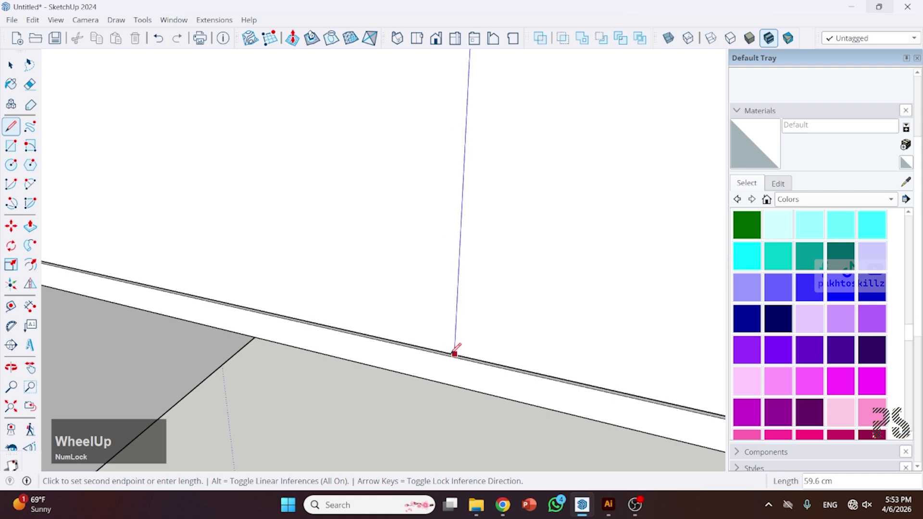
{"action": "left_click", "coordinate": [454, 354]}
{"action": "key", "text": "space"}
{"action": "scroll", "coordinate": [432, 301], "scroll_direction": "down", "scroll_amount": 6}
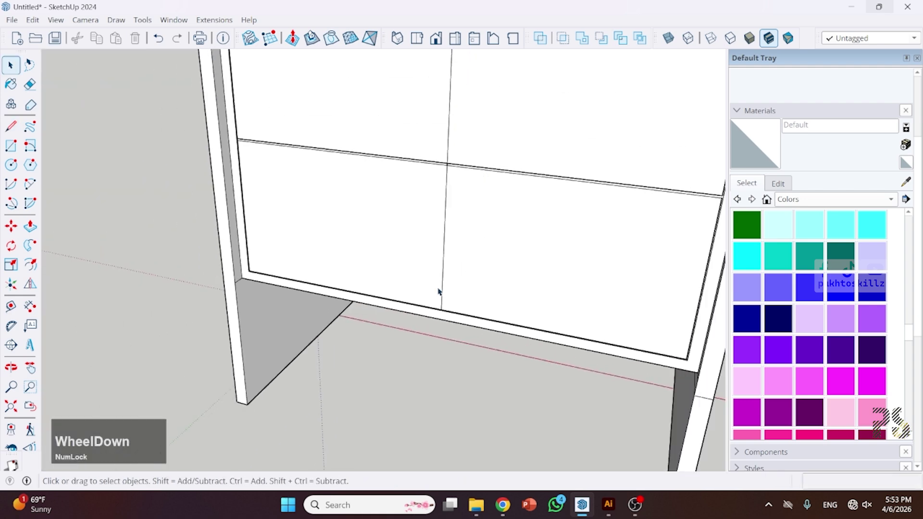
Select the whole knob and move it by its base onto the centre line of the lower drawer front.
{"action": "left_click", "coordinate": [428, 415]}
{"action": "middle_click_drag", "start_coordinate": [433, 412], "coordinate": [375, 431]}
{"action": "left_click", "coordinate": [375, 432]}
{"action": "triple_click", "coordinate": [396, 422]}
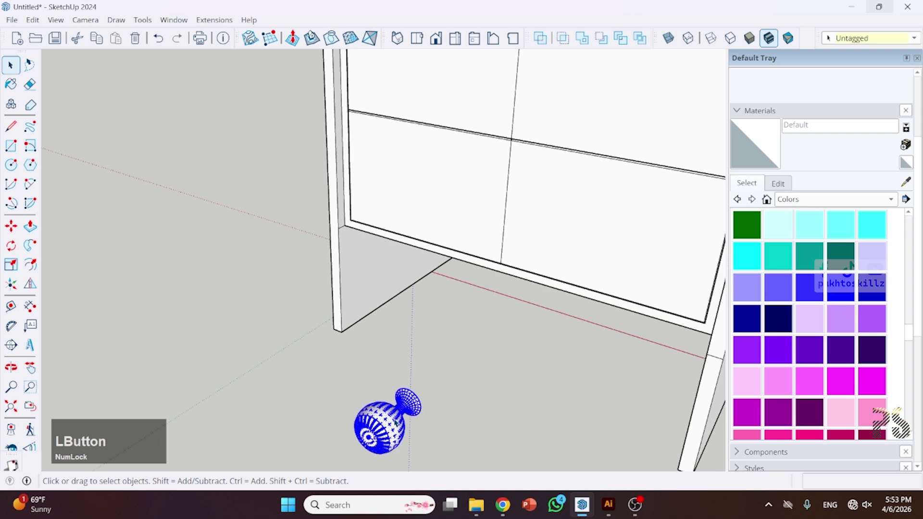
{"action": "key", "text": "m"}
{"action": "middle_click_drag", "start_coordinate": [411, 400], "coordinate": [134, 470]}
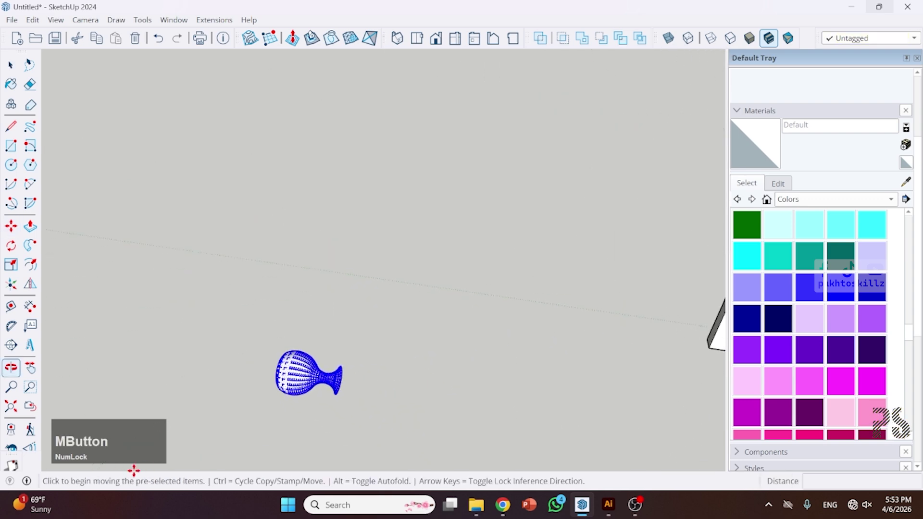
{"action": "scroll", "coordinate": [362, 370], "scroll_direction": "up", "scroll_amount": 5}
{"action": "left_click", "coordinate": [308, 390]}
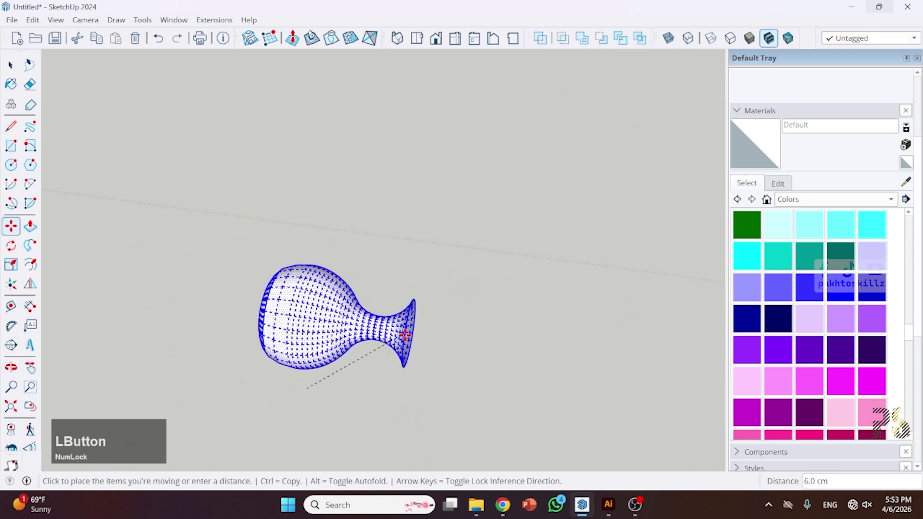
{"action": "scroll", "coordinate": [307, 384], "scroll_direction": "down", "scroll_amount": 6}
{"action": "middle_click_drag", "start_coordinate": [299, 383], "coordinate": [410, 383]}
{"action": "scroll", "coordinate": [496, 313], "scroll_direction": "up", "scroll_amount": 6}
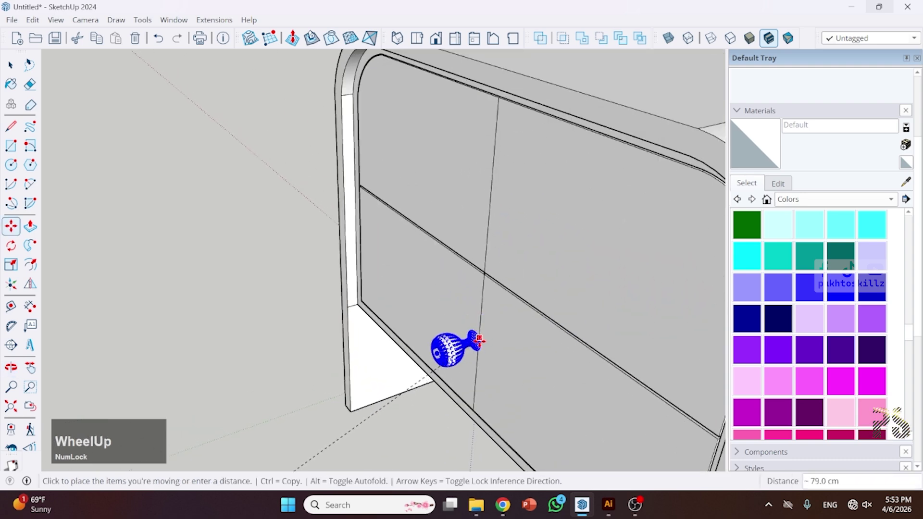
{"action": "left_click", "coordinate": [479, 346]}
Copy the knob from the lower drawer up to the centre line of the upper drawer front and clear the selection.
{"action": "key", "text": "ctrl"}
{"action": "left_click", "coordinate": [479, 346]}
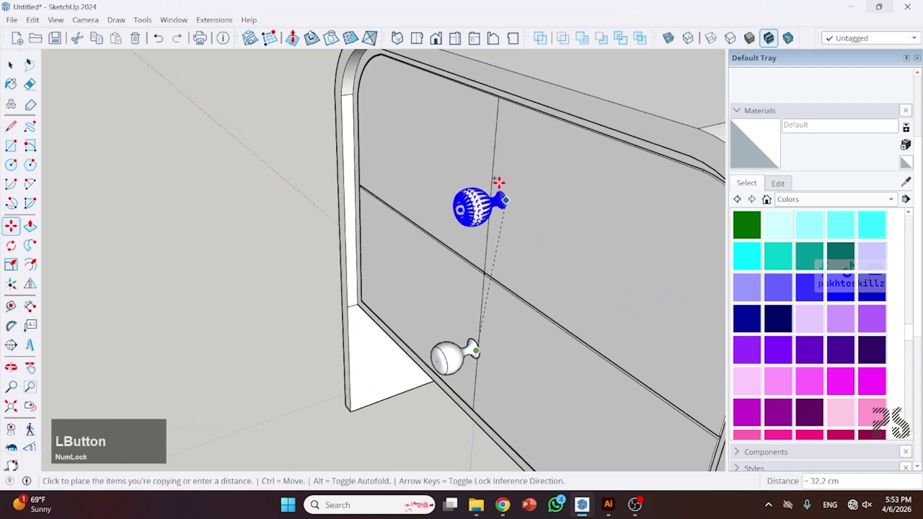
{"action": "left_click", "coordinate": [492, 191]}
{"action": "key", "text": "space"}
{"action": "scroll", "coordinate": [529, 226], "scroll_direction": "down", "scroll_amount": 5}
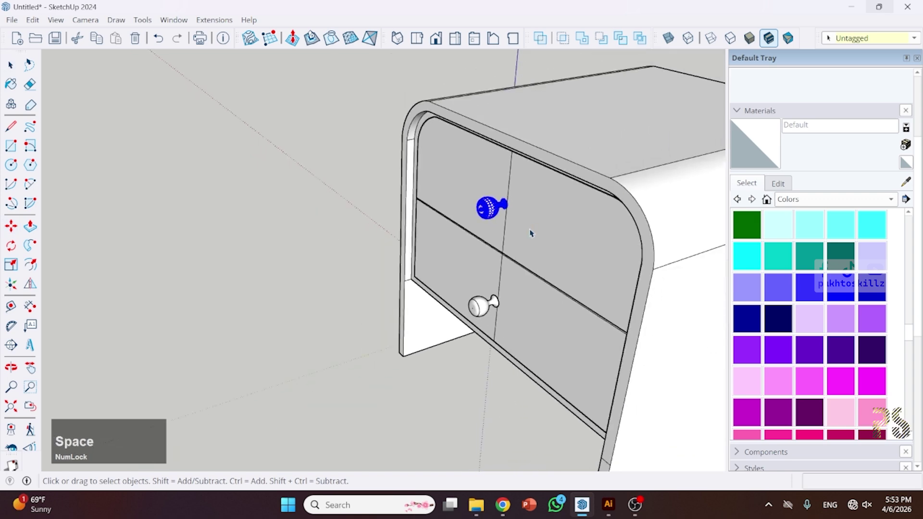
{"action": "key", "text": "Escape"}
{"action": "left_click", "coordinate": [331, 330]}
Erase the vertical centre line segments above, between and below the knobs on both drawer fronts.
{"action": "middle_click_drag", "start_coordinate": [331, 329], "coordinate": [552, 334]}
{"action": "scroll", "coordinate": [471, 230], "scroll_direction": "up", "scroll_amount": 3}
{"action": "mouse_move", "coordinate": [471, 230]}
{"action": "middle_mouse_down"}
{"action": "mouse_move", "coordinate": [535, 303]}
{"action": "mouse_move", "coordinate": [645, 385]}
{"action": "mouse_move", "coordinate": [578, 414]}
{"action": "mouse_move", "coordinate": [553, 270]}
{"action": "middle_mouse_up"}
{"action": "scroll", "coordinate": [480, 216], "scroll_direction": "up", "scroll_amount": 3}
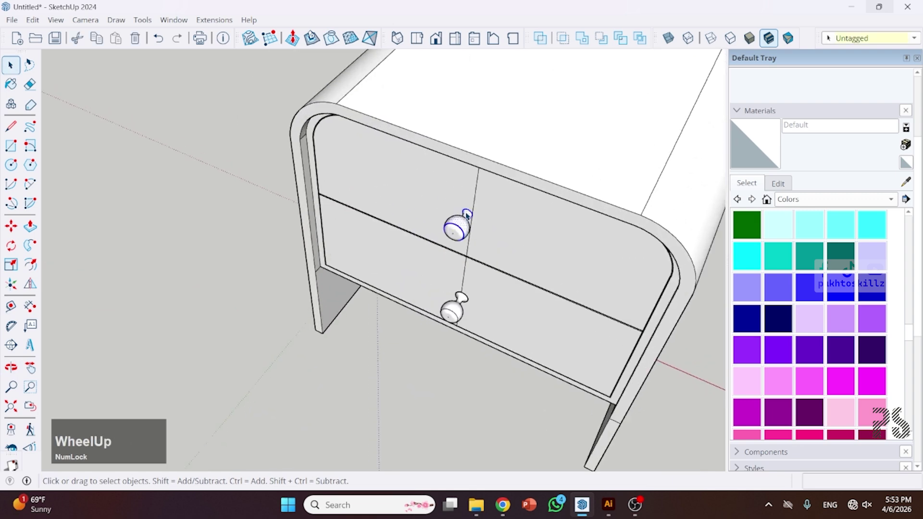
{"action": "mouse_move", "coordinate": [481, 216]}
{"action": "middle_mouse_down"}
{"action": "mouse_move", "coordinate": [499, 200]}
{"action": "mouse_move", "coordinate": [491, 175]}
{"action": "middle_mouse_up"}
{"action": "key", "text": "e"}
{"action": "left_click_drag", "start_coordinate": [490, 176], "coordinate": [456, 173]}
{"action": "scroll", "coordinate": [475, 241], "scroll_direction": "up", "scroll_amount": 2}
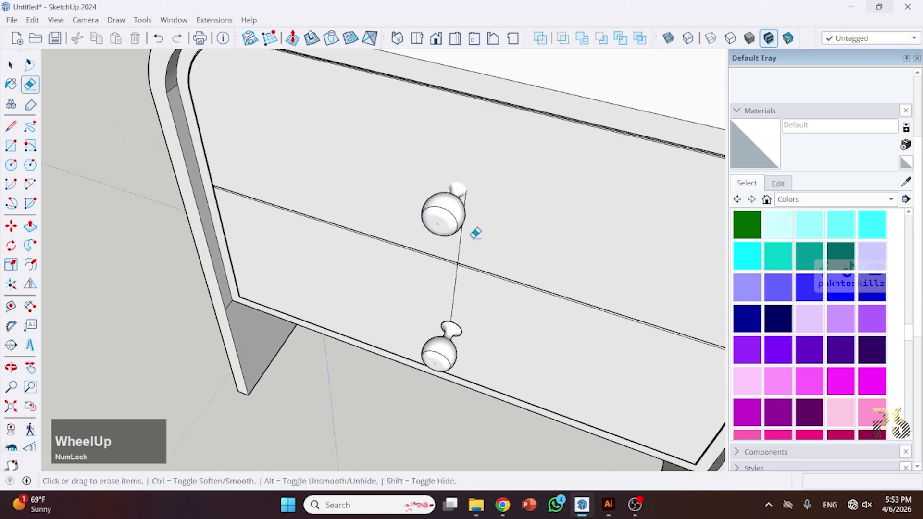
{"action": "left_click_drag", "start_coordinate": [475, 235], "coordinate": [452, 240]}
{"action": "left_click_drag", "start_coordinate": [478, 289], "coordinate": [427, 275]}
{"action": "key", "text": "space"}
{"action": "scroll", "coordinate": [616, 200], "scroll_direction": "down", "scroll_amount": 3}
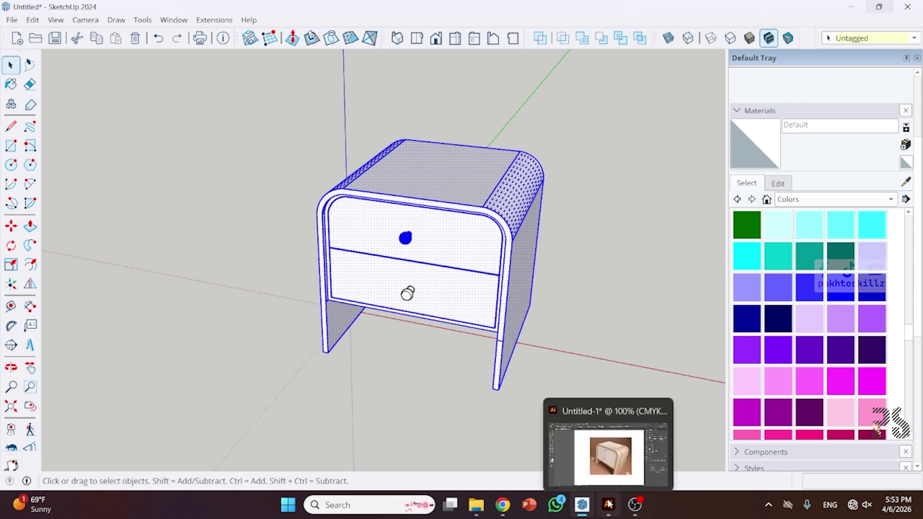
Switch to Illustrator to check the nightstand reference image, then return to SketchUp and compare the deselected model with it.
{"action": "left_click", "coordinate": [609, 503]}
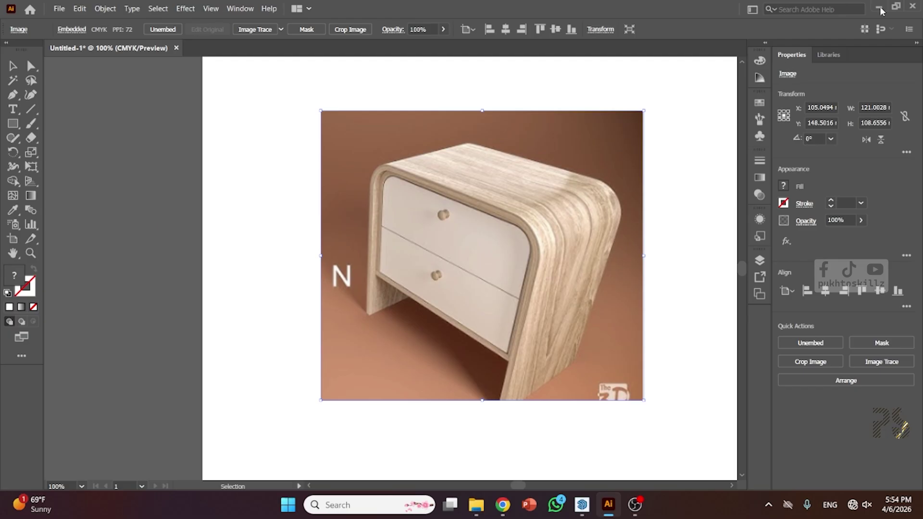
{"action": "left_click", "coordinate": [880, 8]}
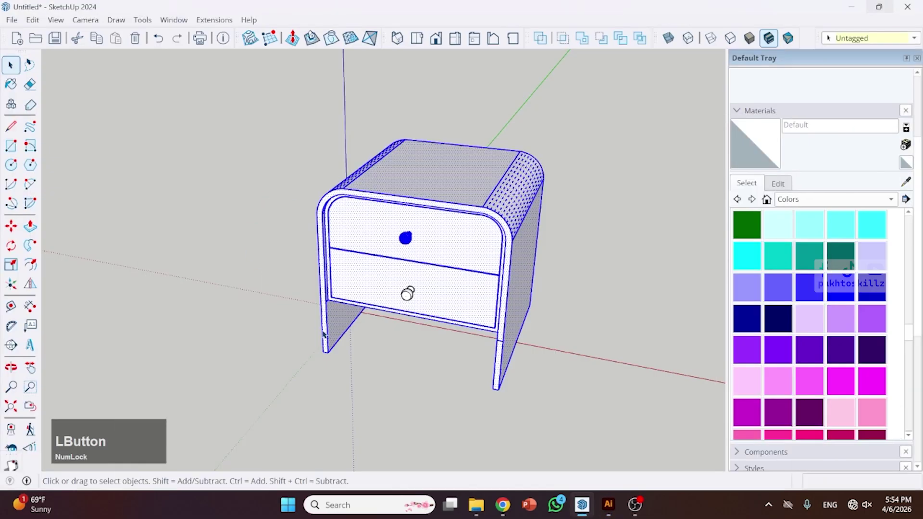
{"action": "scroll", "coordinate": [323, 343], "scroll_direction": "up", "scroll_amount": 2}
{"action": "left_click", "coordinate": [430, 346]}
{"action": "scroll", "coordinate": [399, 355], "scroll_direction": "down", "scroll_amount": 2}
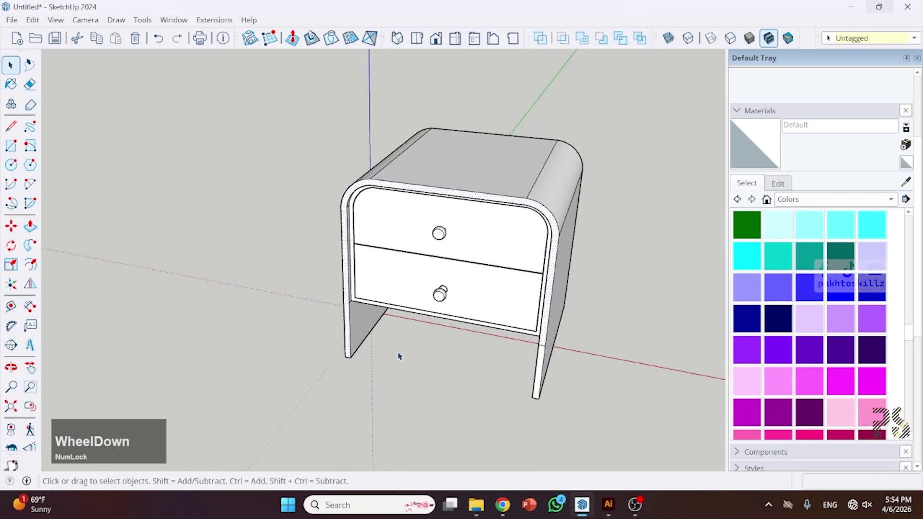
{"action": "mouse_move", "coordinate": [398, 355]}
{"action": "middle_mouse_down"}
{"action": "mouse_move", "coordinate": [426, 345]}
{"action": "mouse_move", "coordinate": [290, 344]}
{"action": "mouse_move", "coordinate": [399, 350]}
{"action": "middle_mouse_up"}
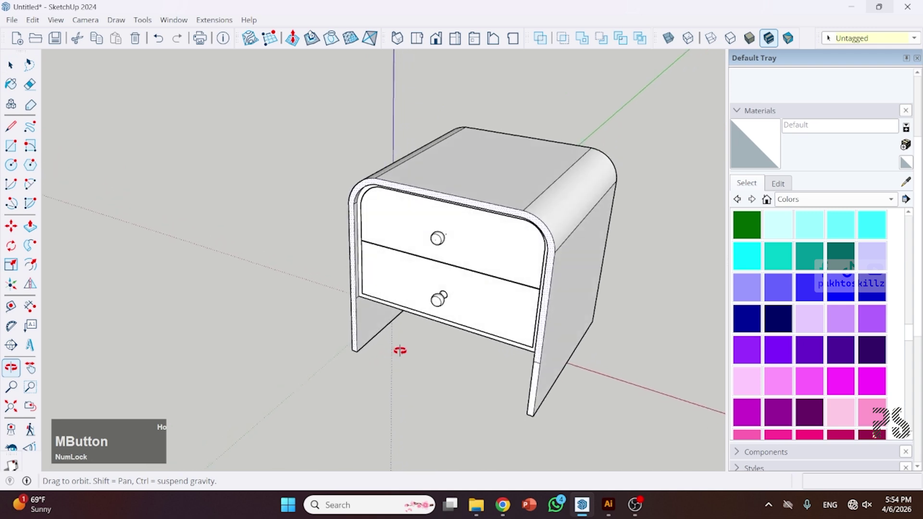